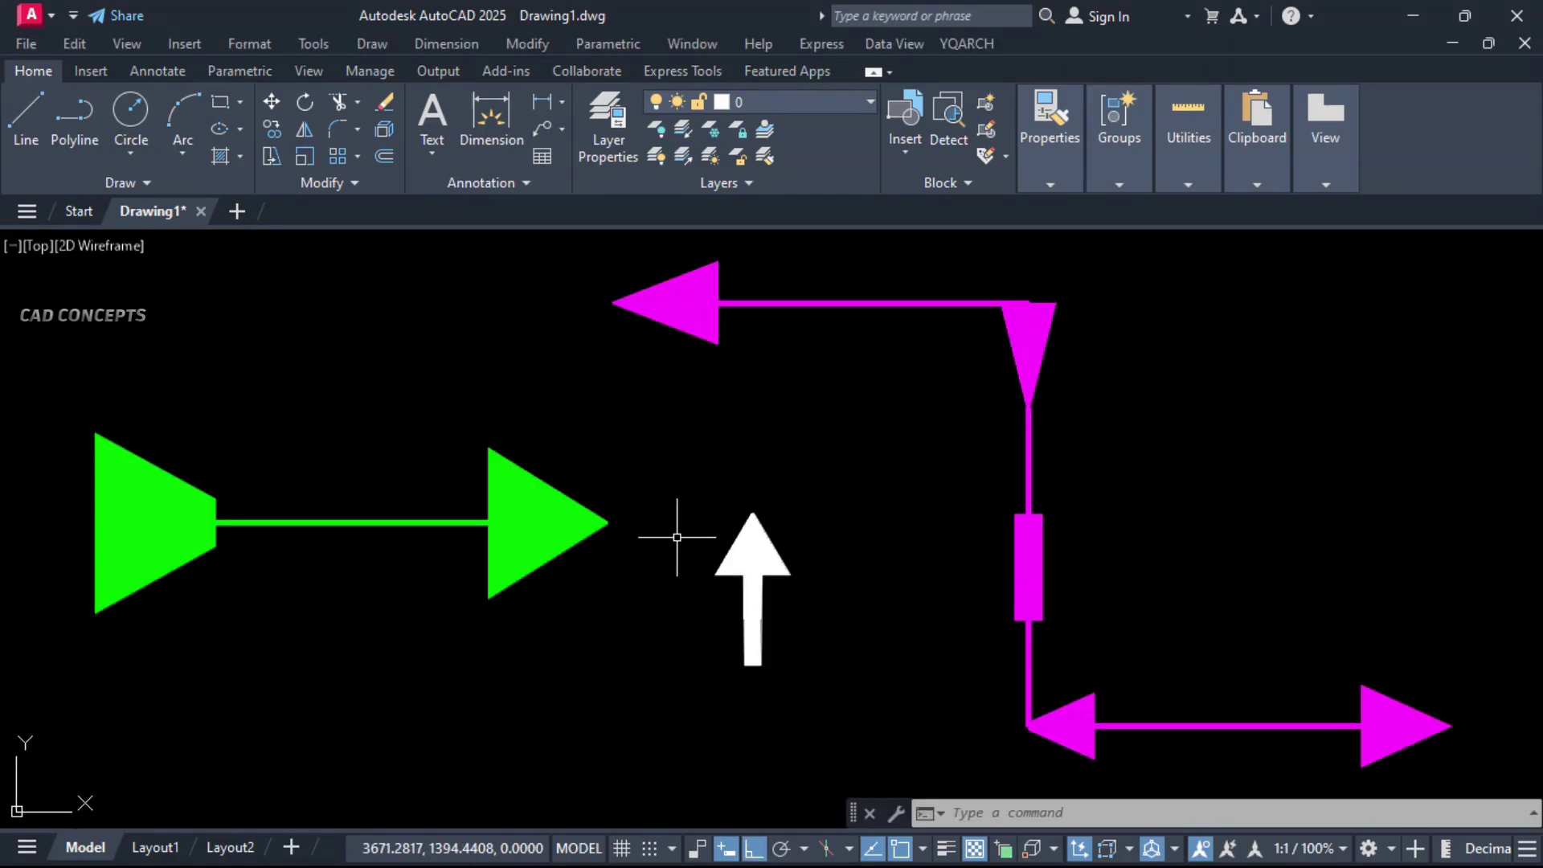
pyautogui.write('XXF')
# Step: Run XXF and window-select the wide green and magenta arrows to turn them into thin wireframes
pyautogui.press('Return')
pyautogui.scroll(-2, 677, 534)
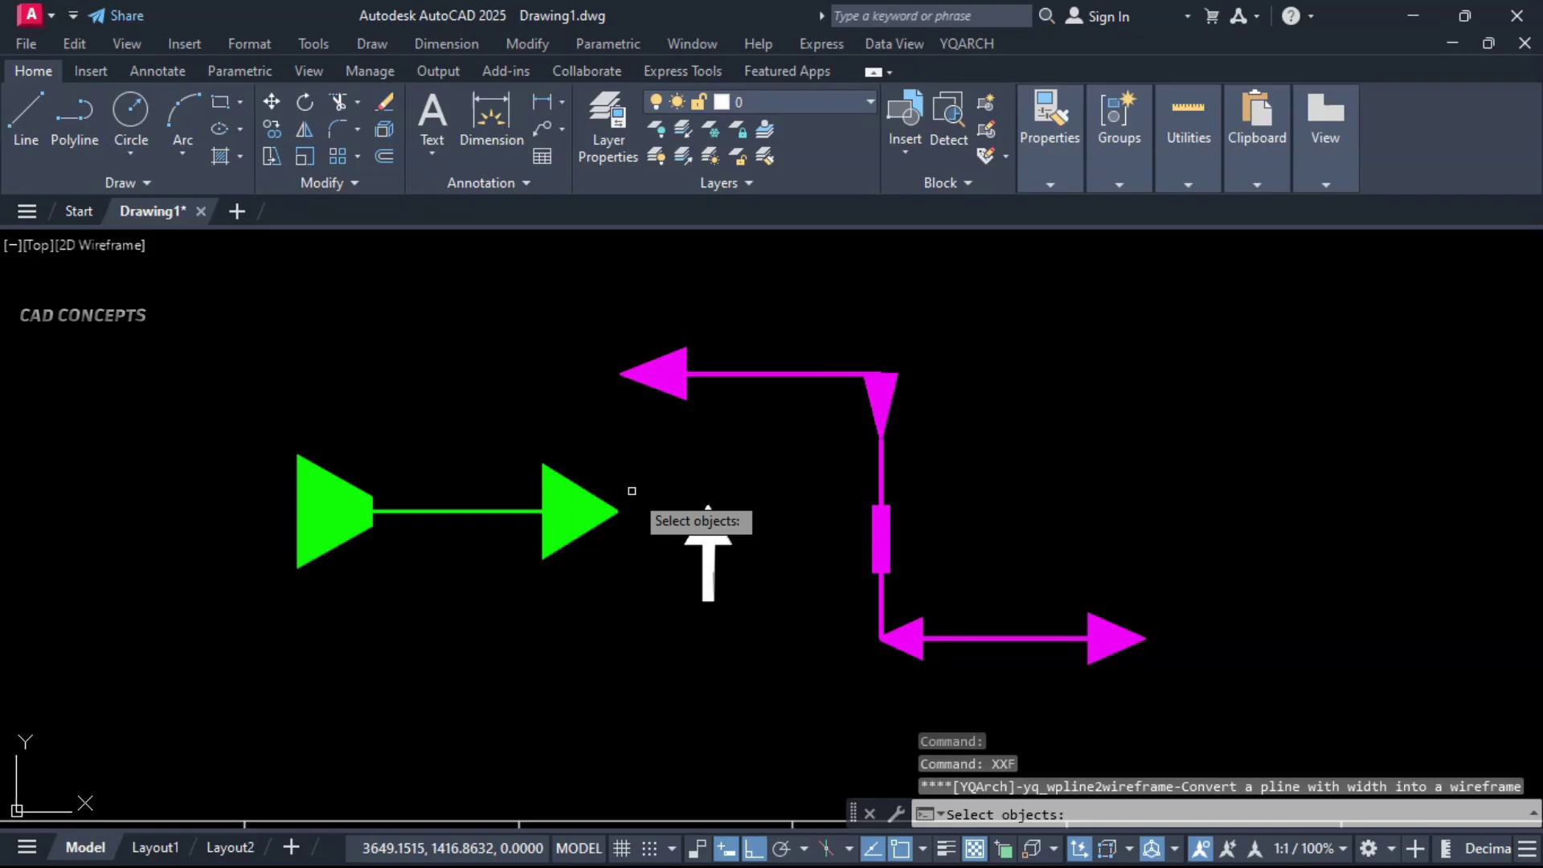
pyautogui.moveTo(631, 491); pyautogui.dragTo(367, 493, button='middle')
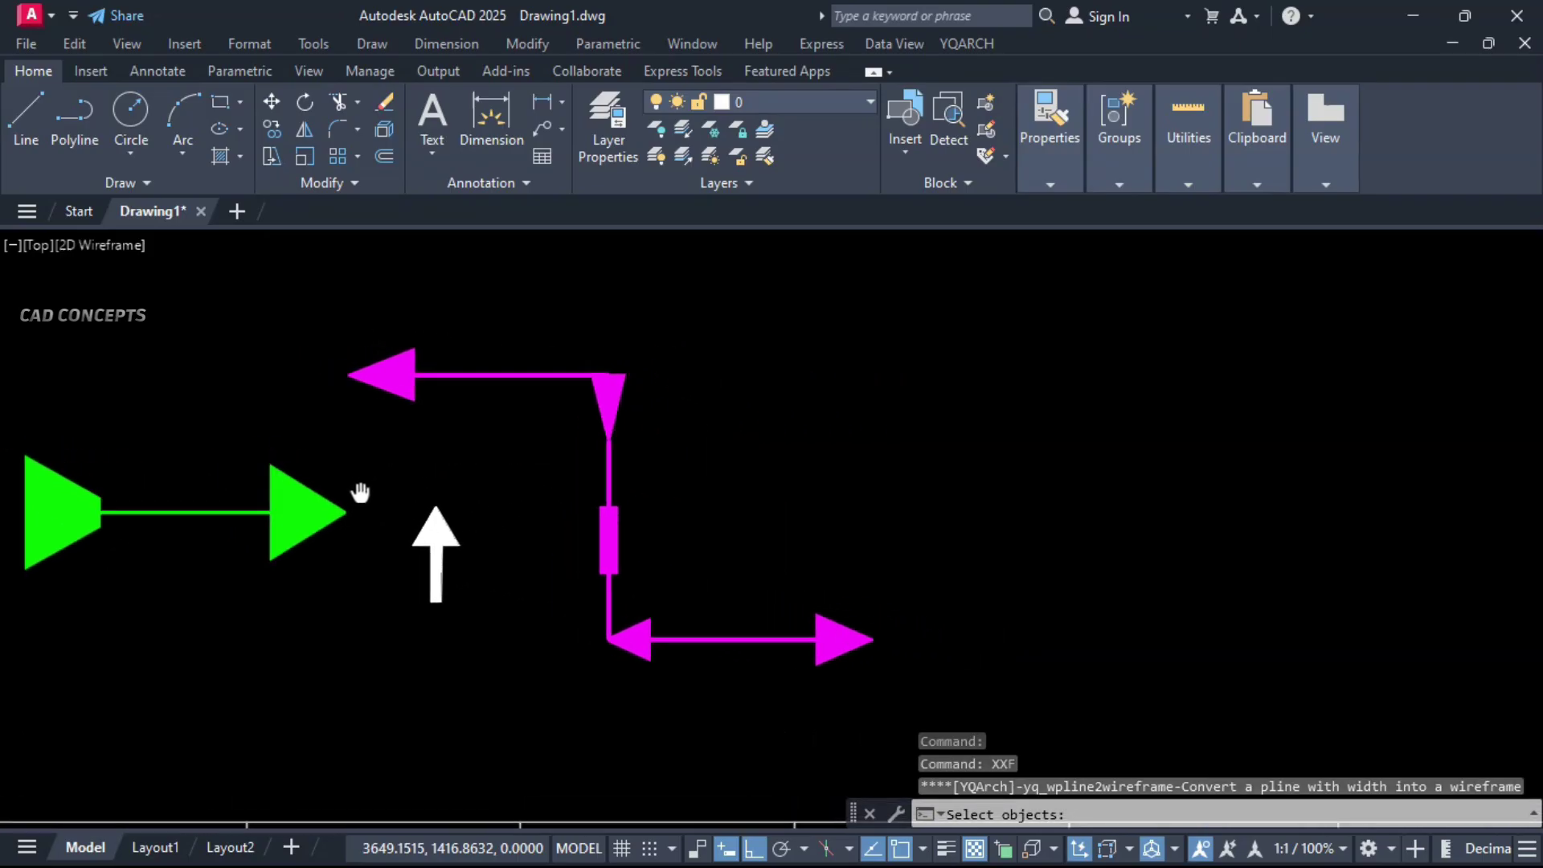
pyautogui.click(3, 293)
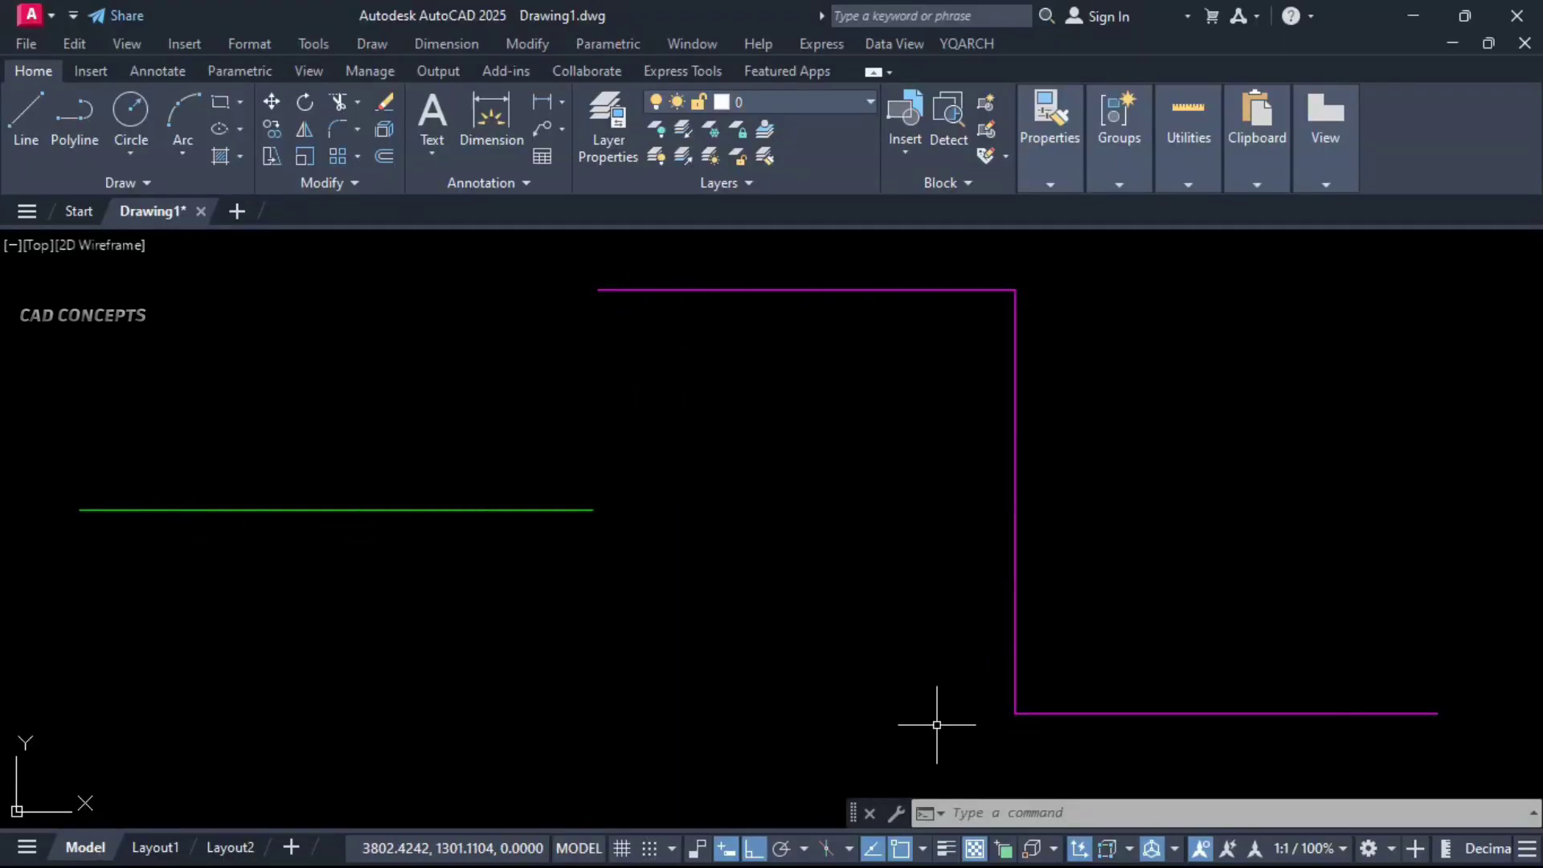
# Step: Window-select both polylines, then clear that selection
pyautogui.click(1456, 745)
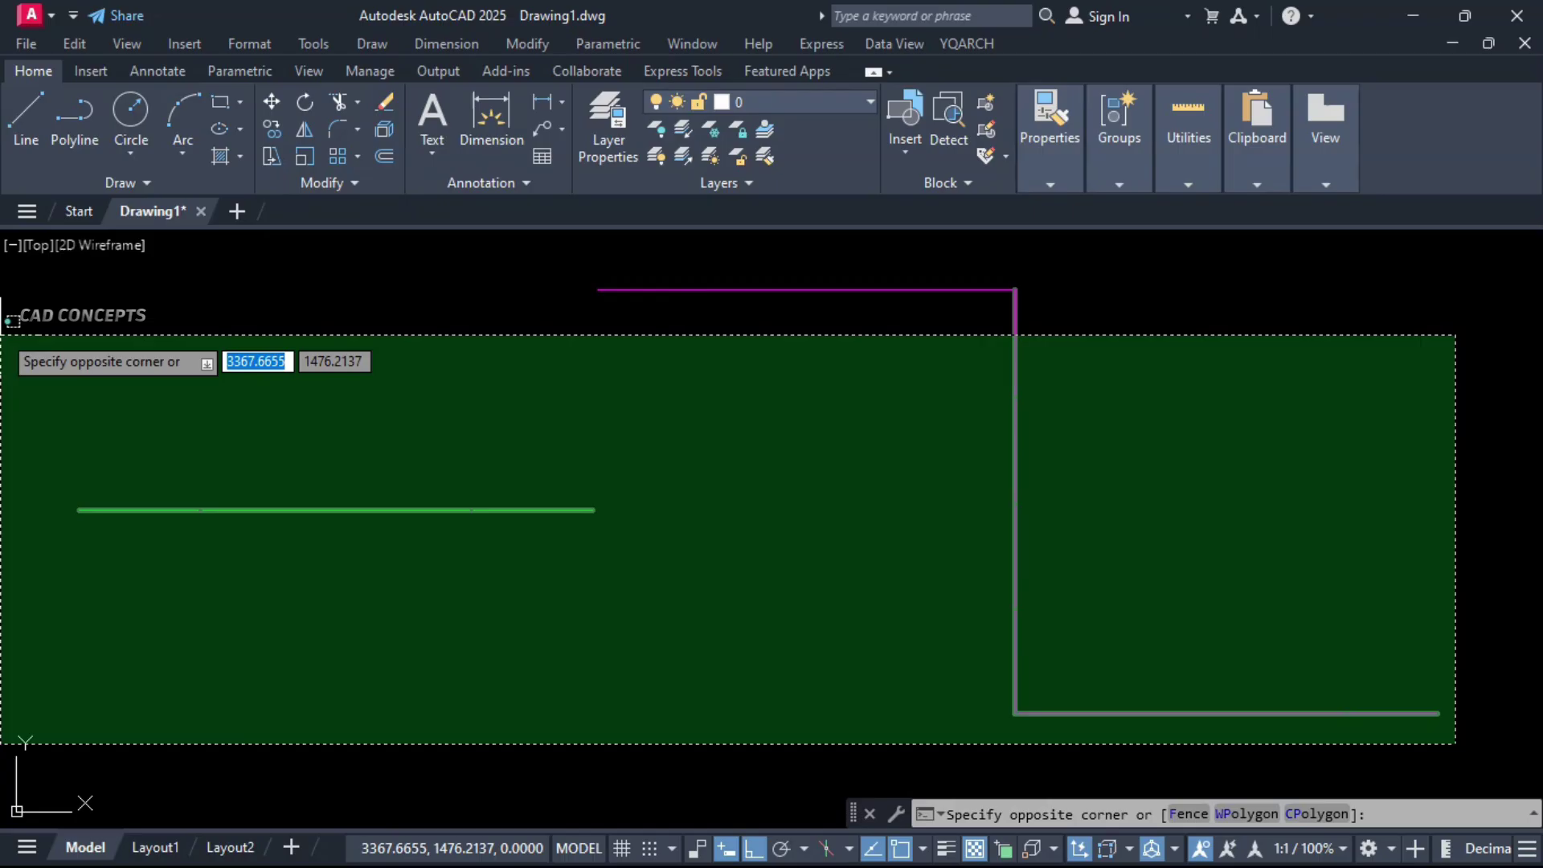
pyautogui.click(5, 263)
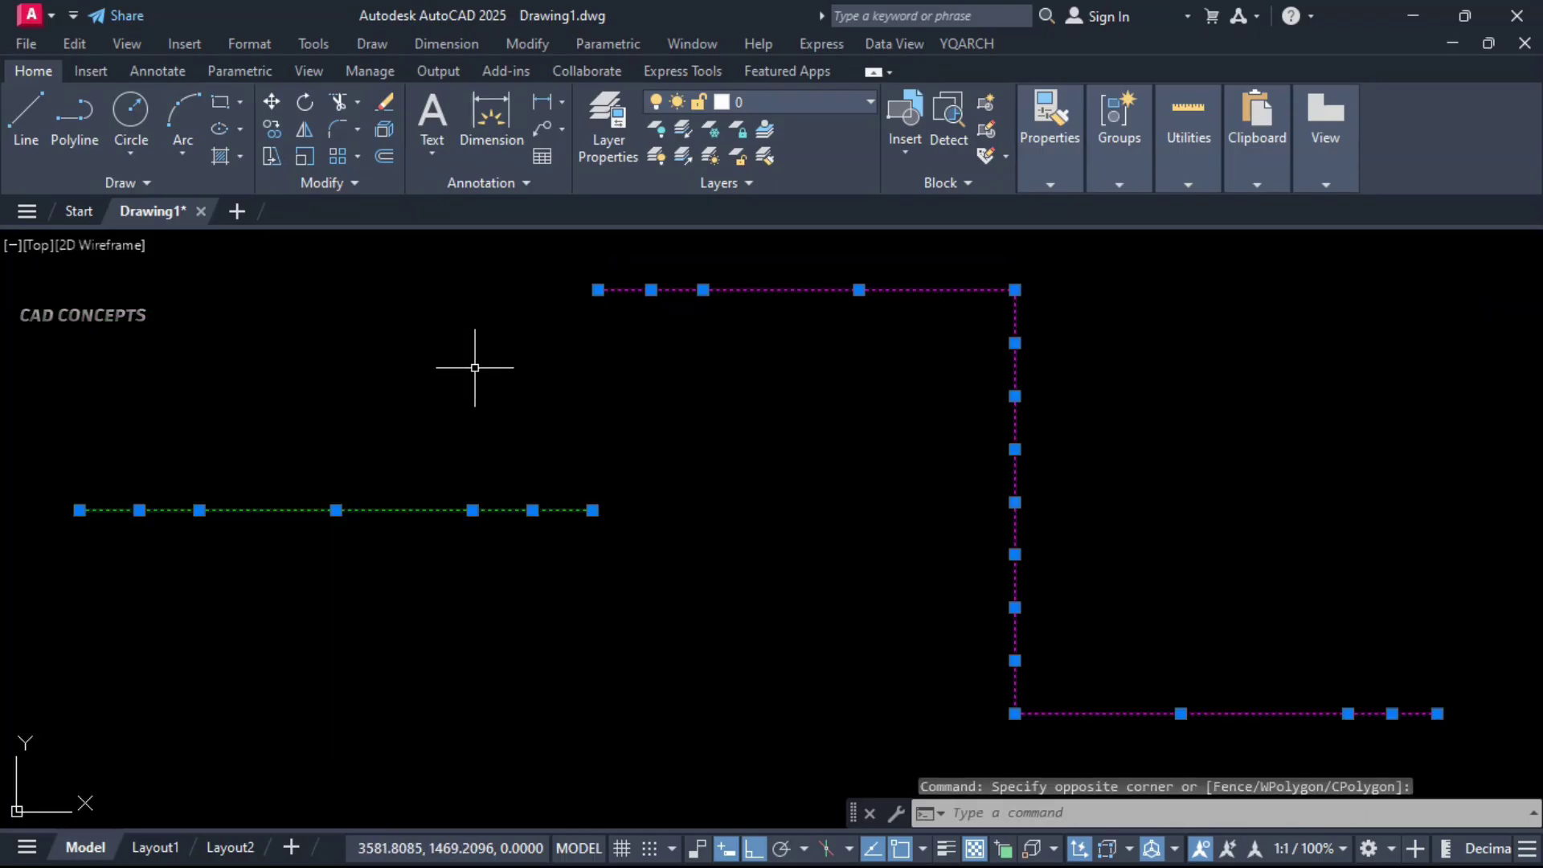
pyautogui.press('Escape')
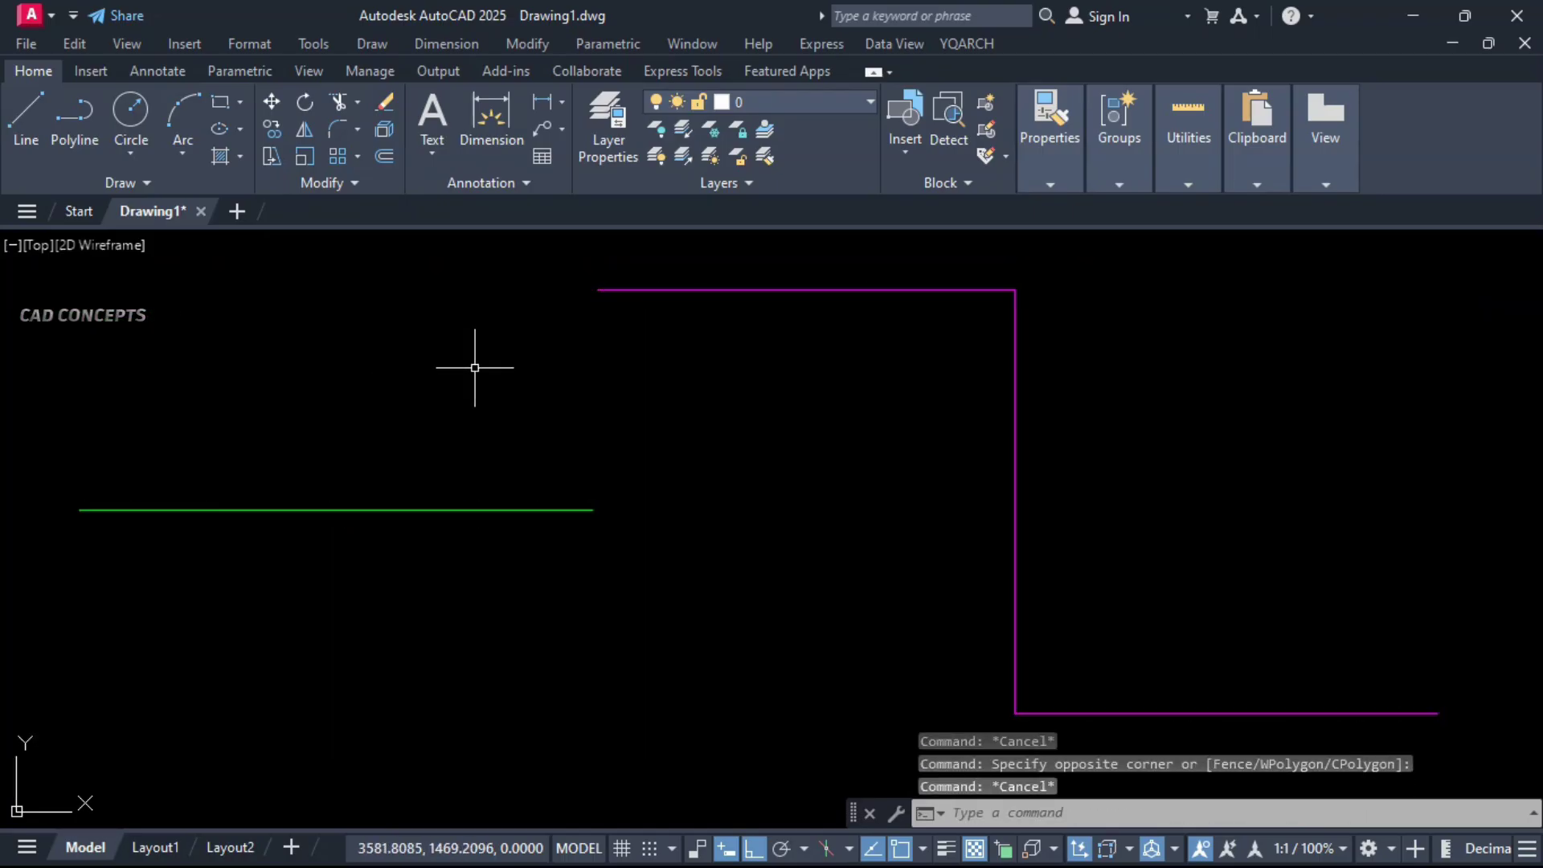
pyautogui.write('xxw')
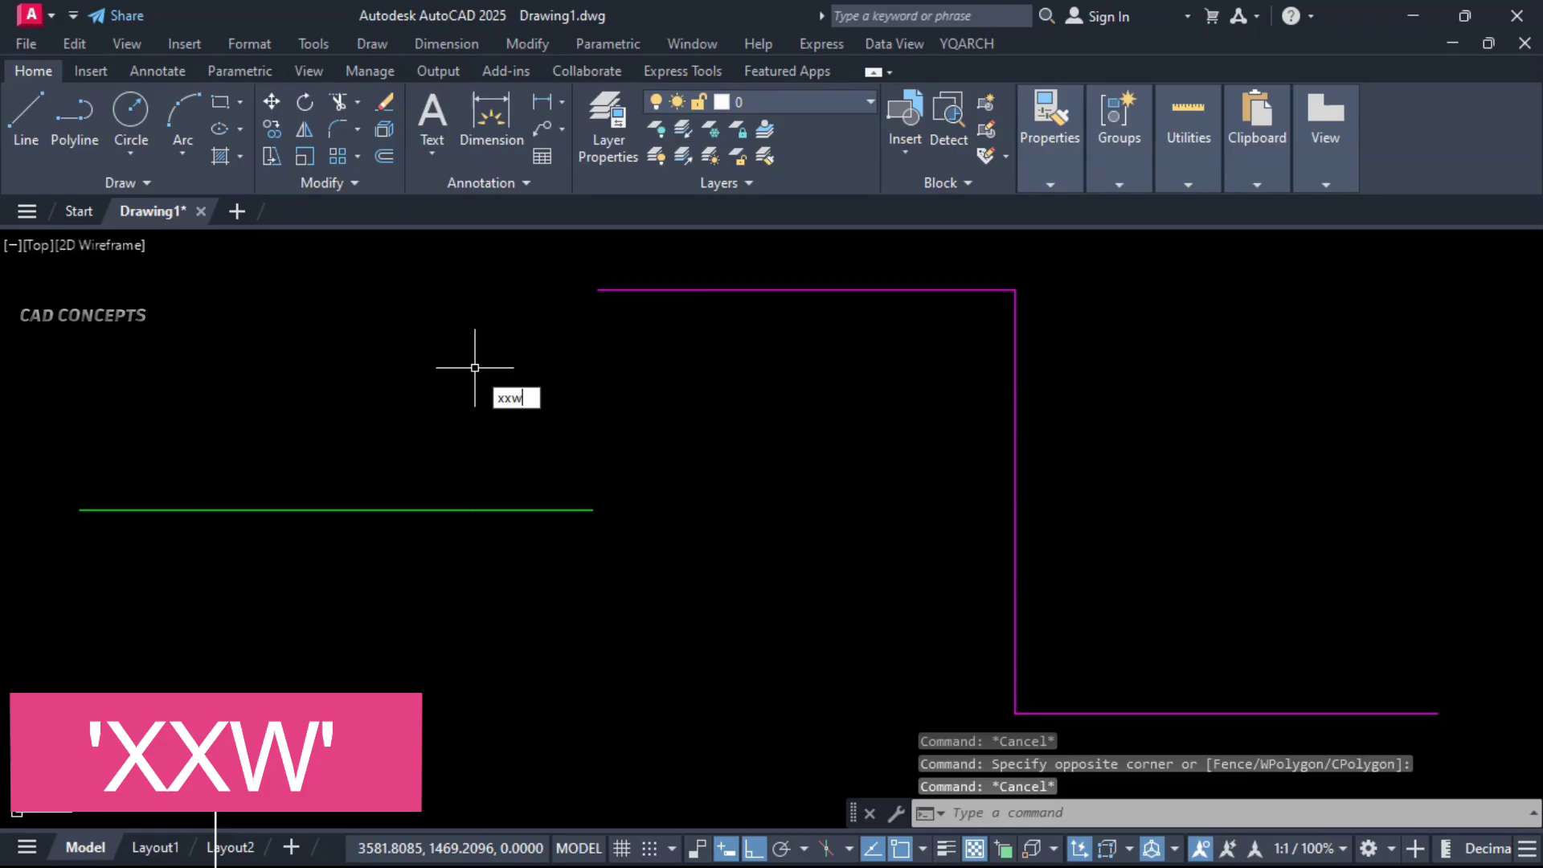
# Step: With XXW, widen the green right segment into an arrowhead and the middle into a thick shaft
pyautogui.press('Return')
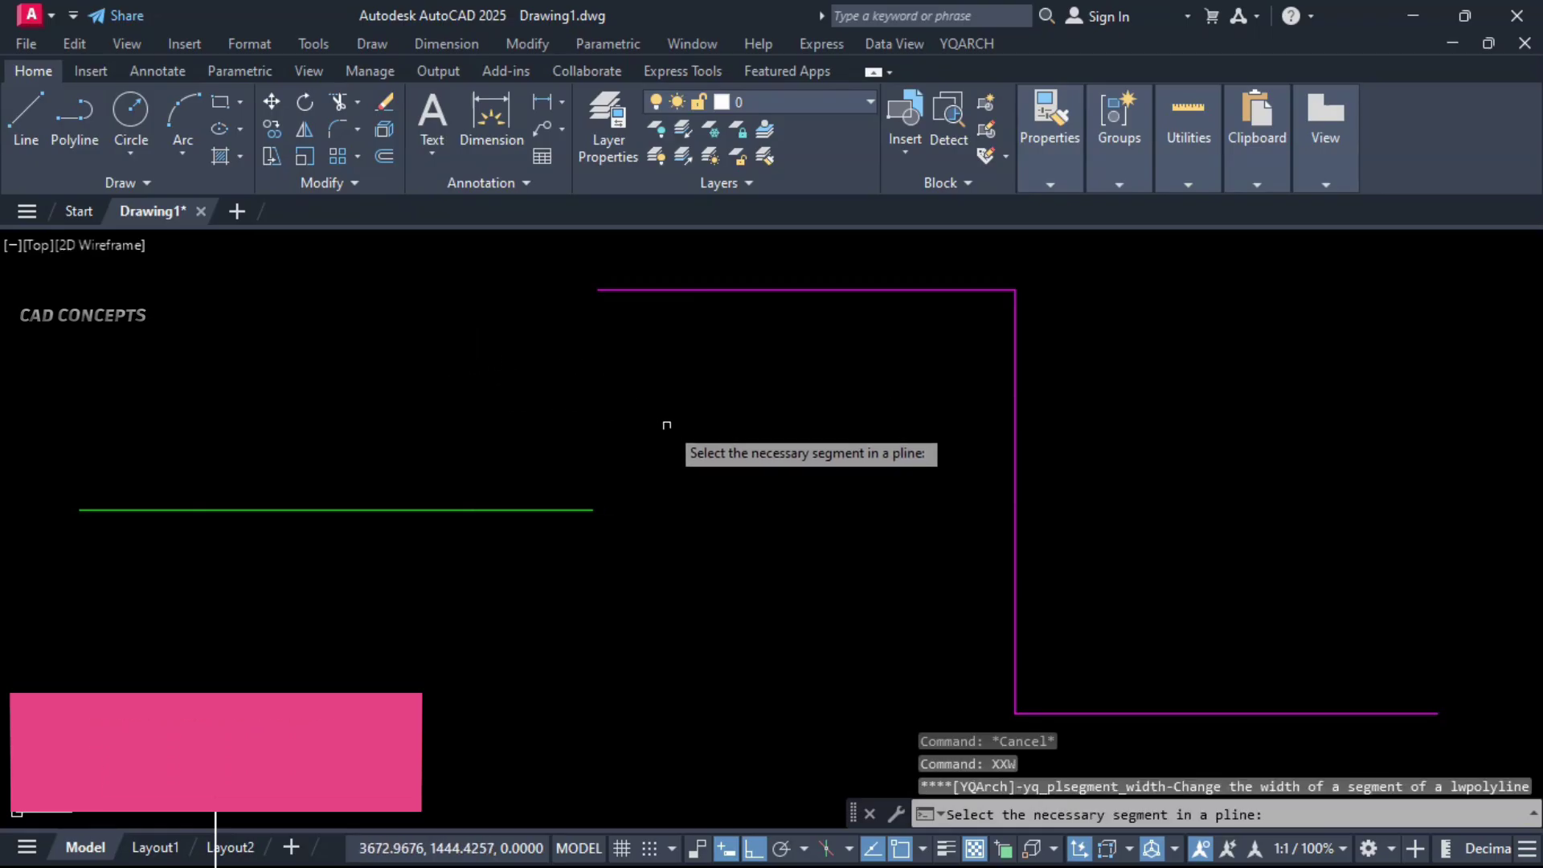
pyautogui.click(585, 509)
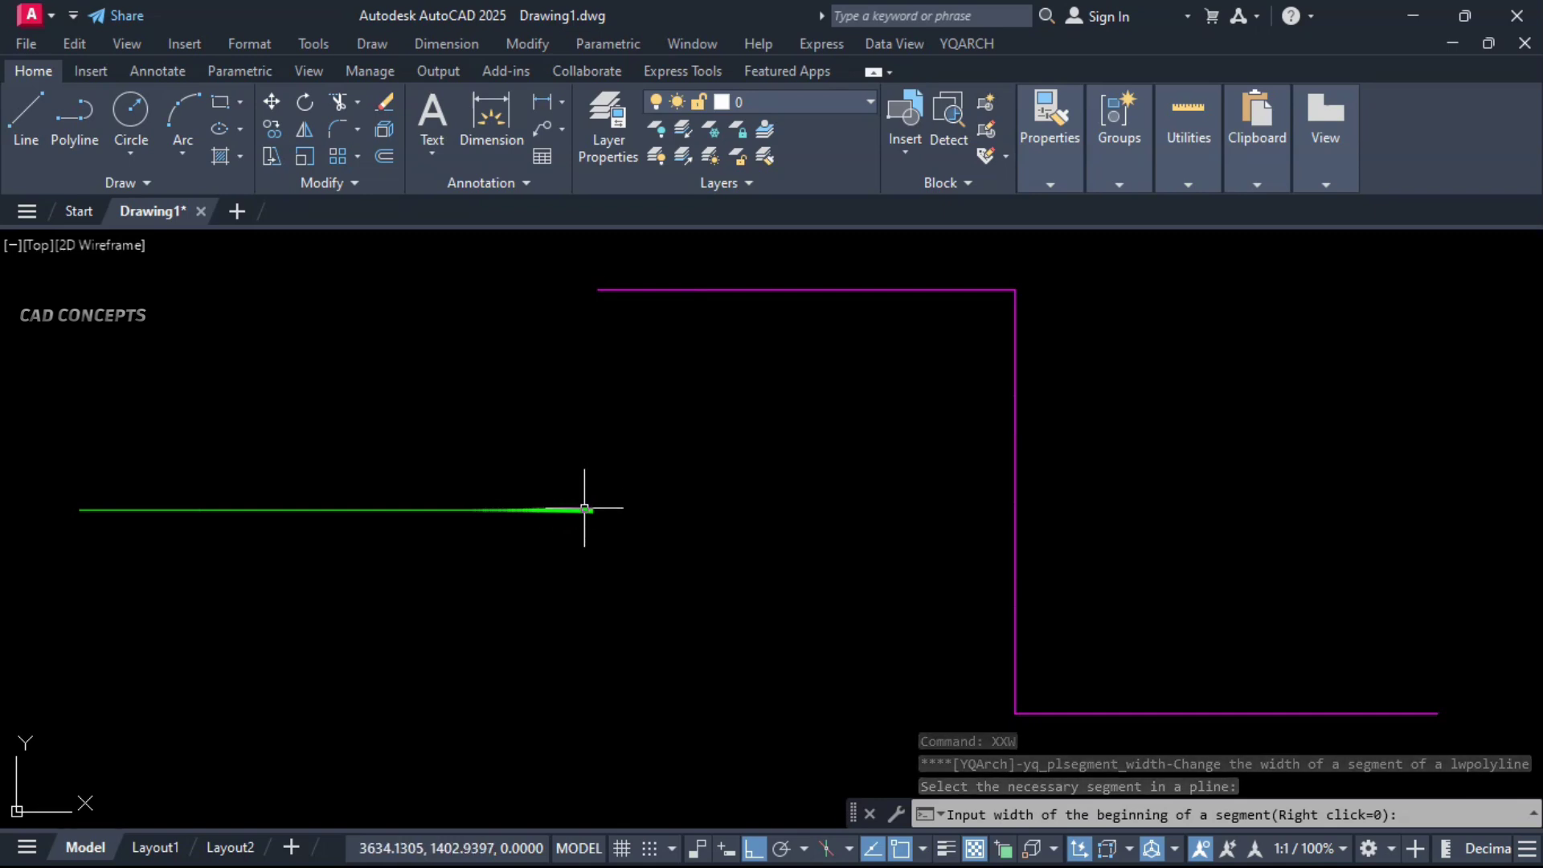
pyautogui.click(585, 509)
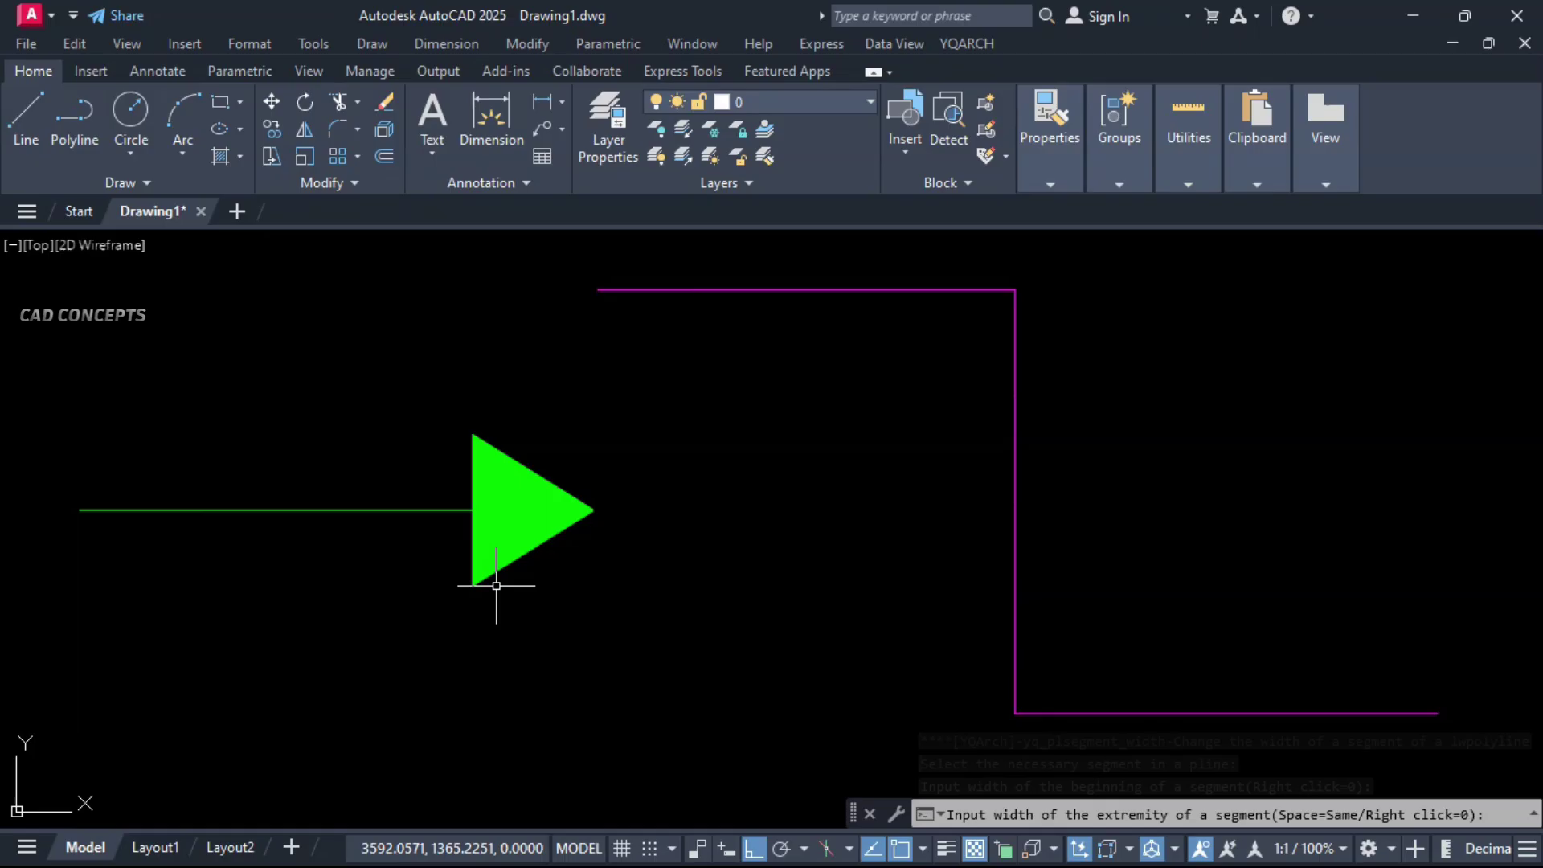
pyautogui.click(498, 588)
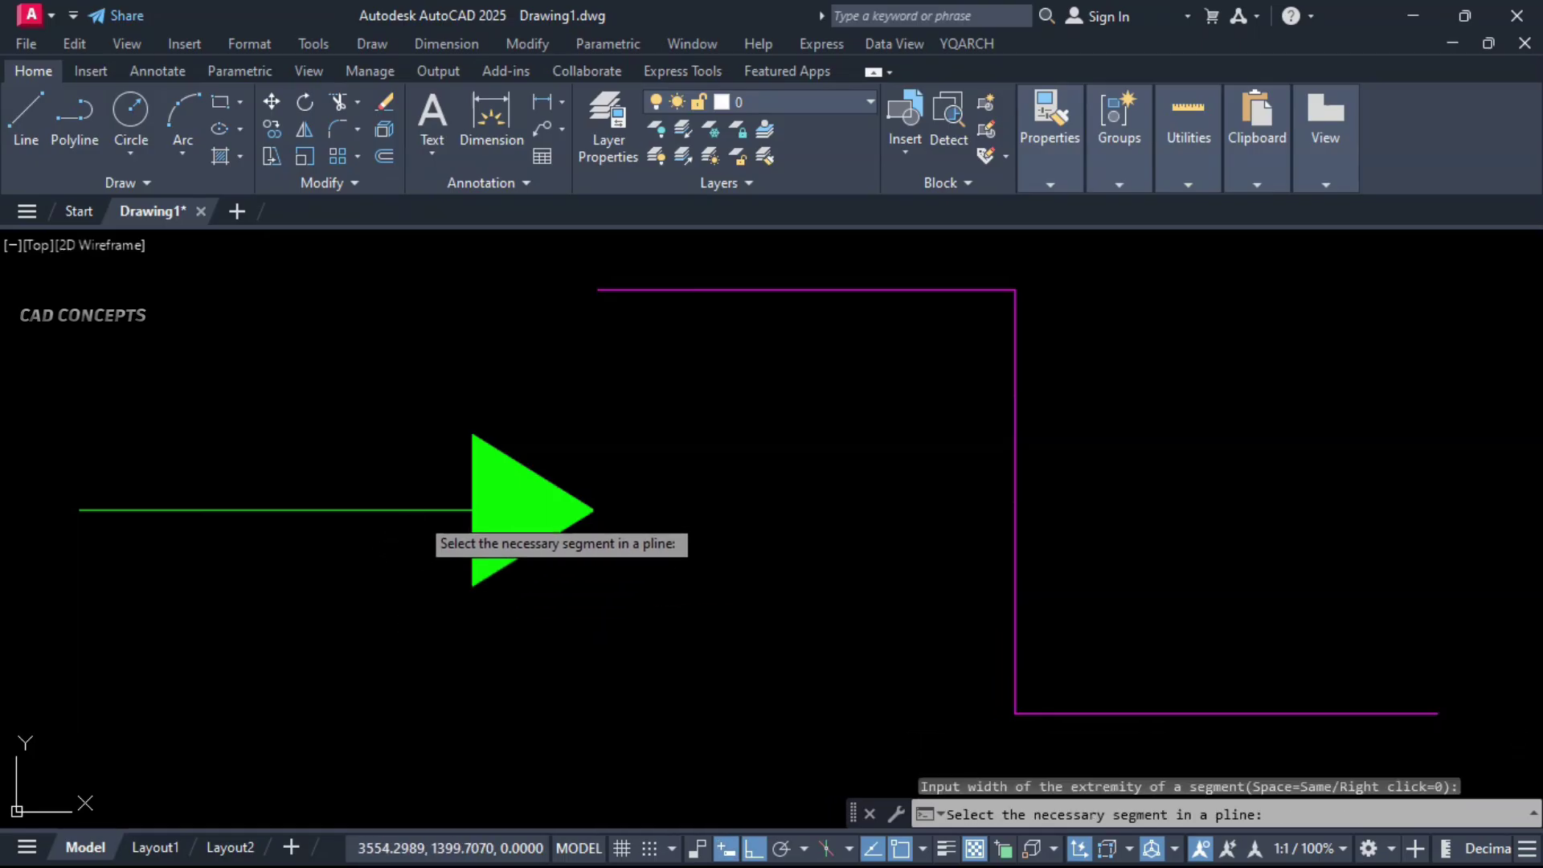
pyautogui.click(417, 512)
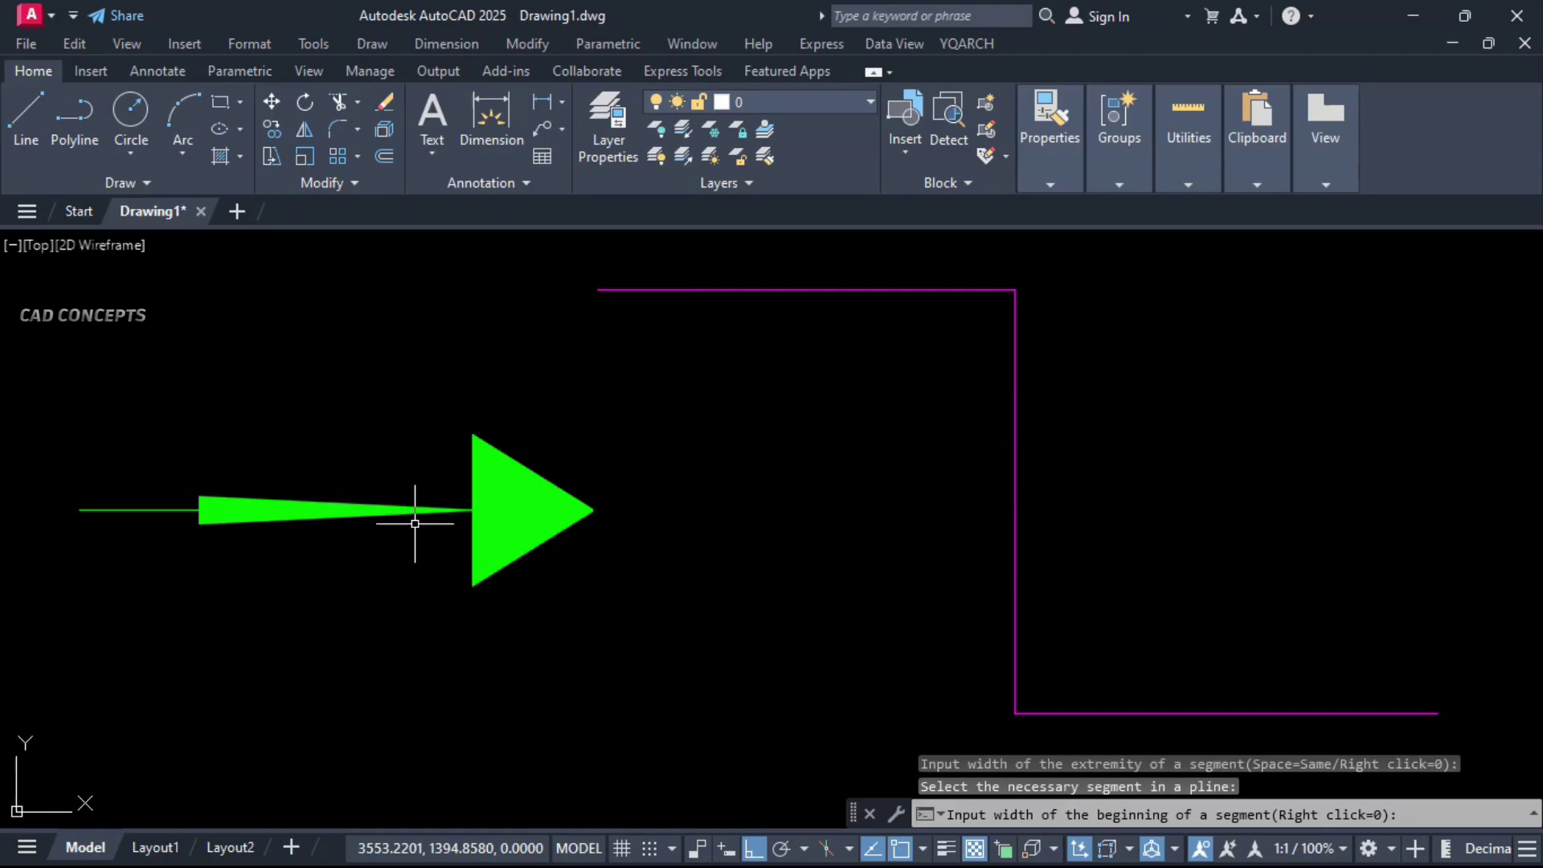
pyautogui.click(415, 512)
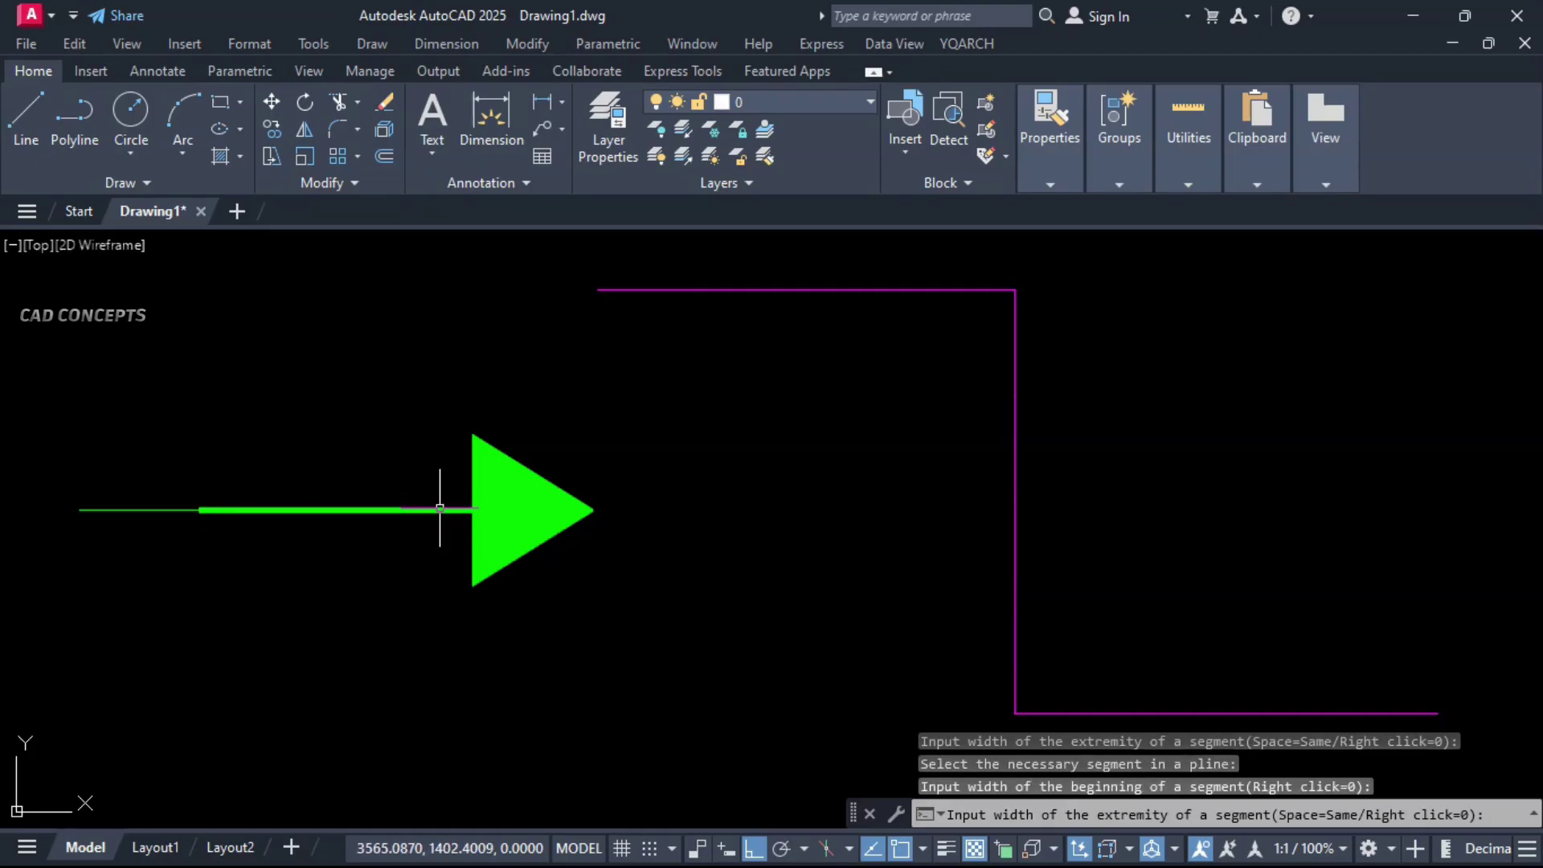
pyautogui.click(440, 511)
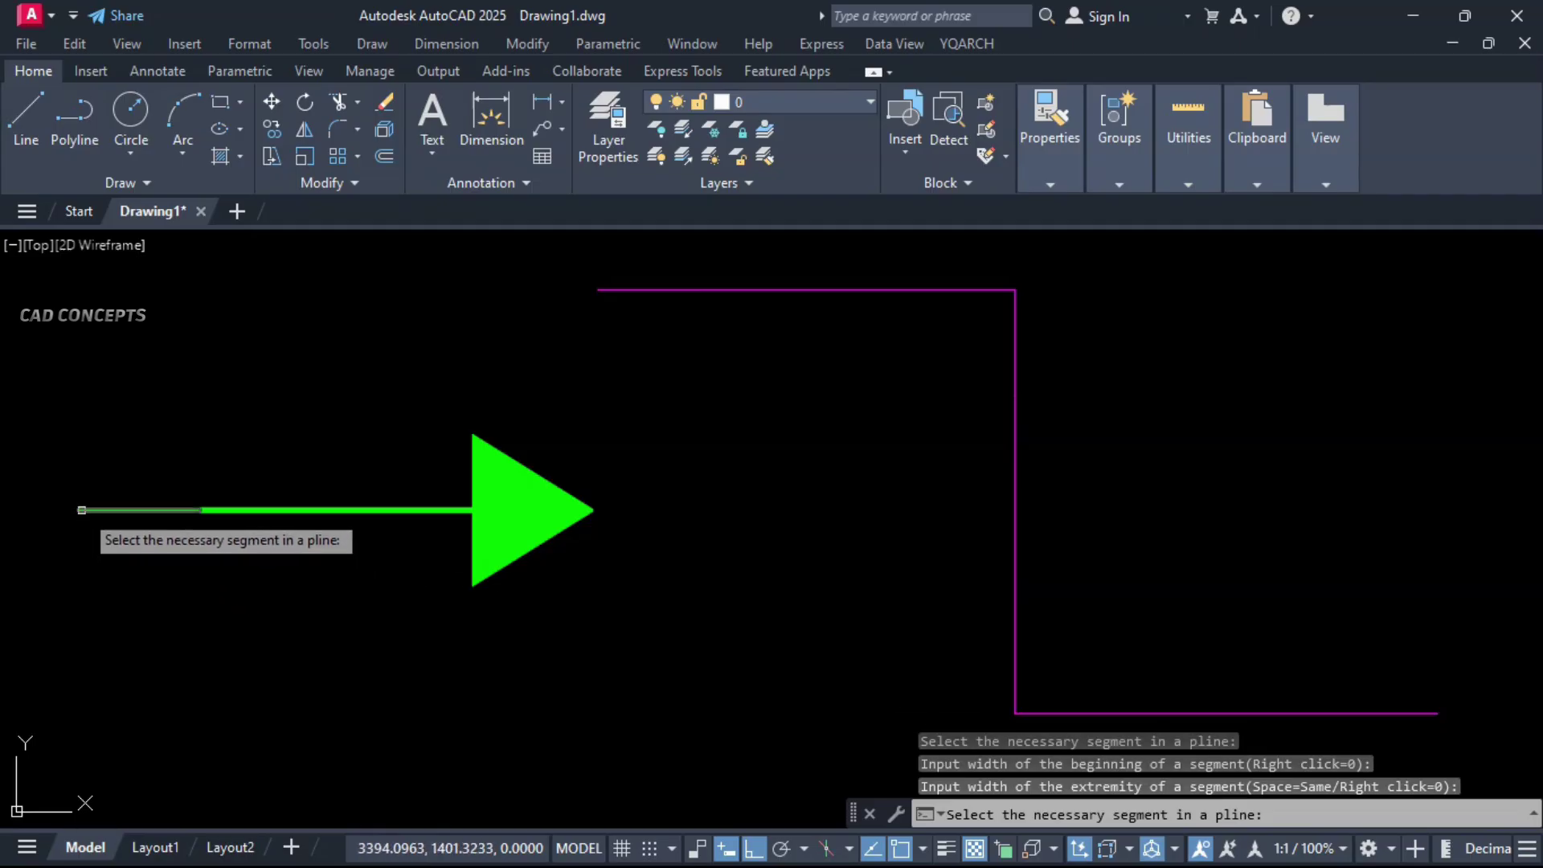
# Step: Flare the green line's left segment from a wide start to zero width
pyautogui.click(81, 510)
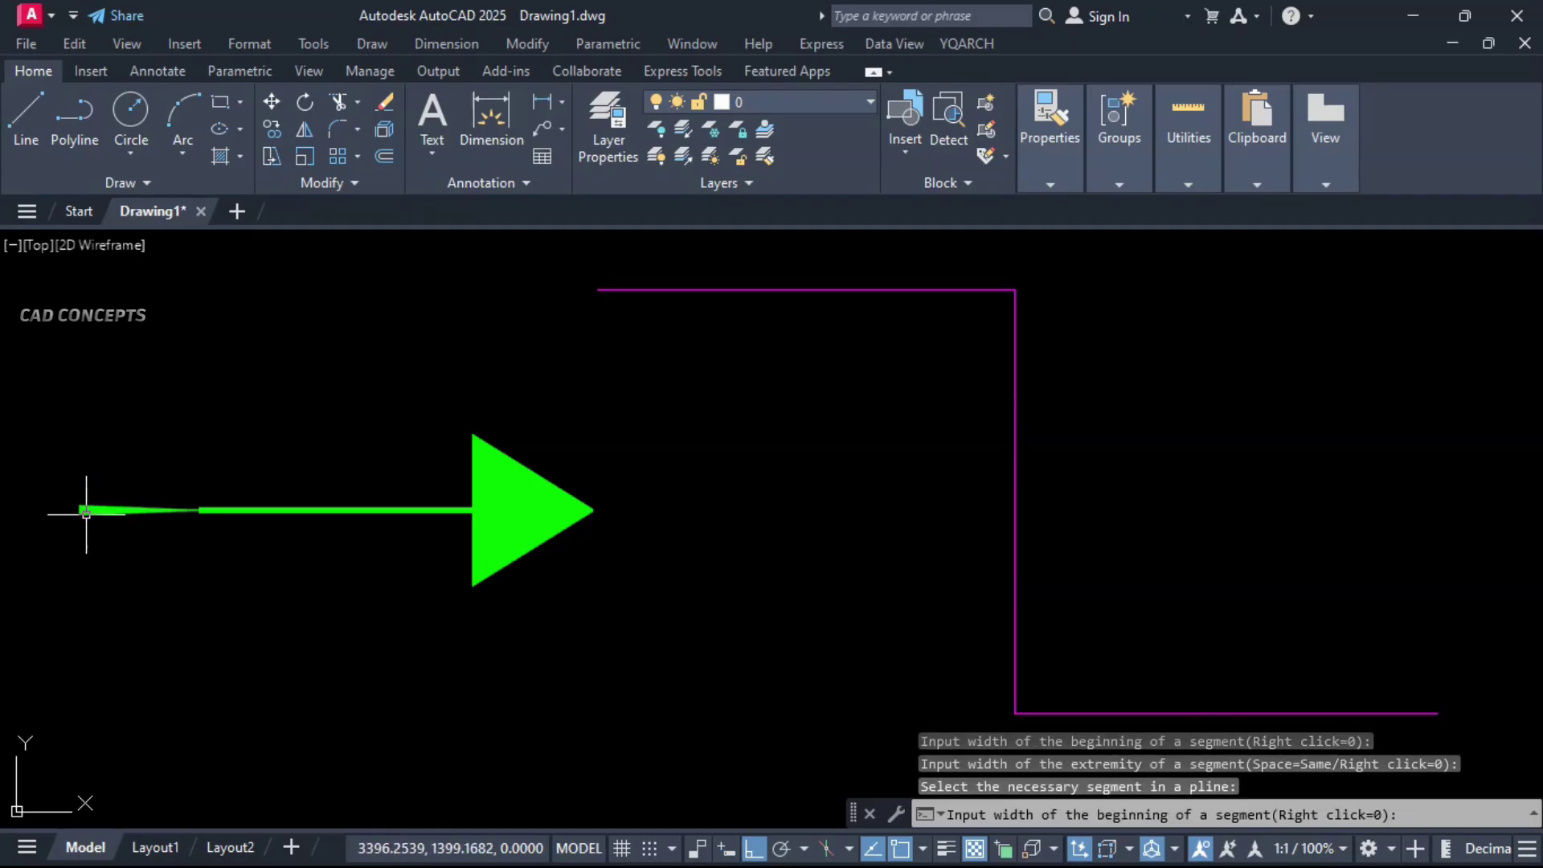
pyautogui.click(97, 602)
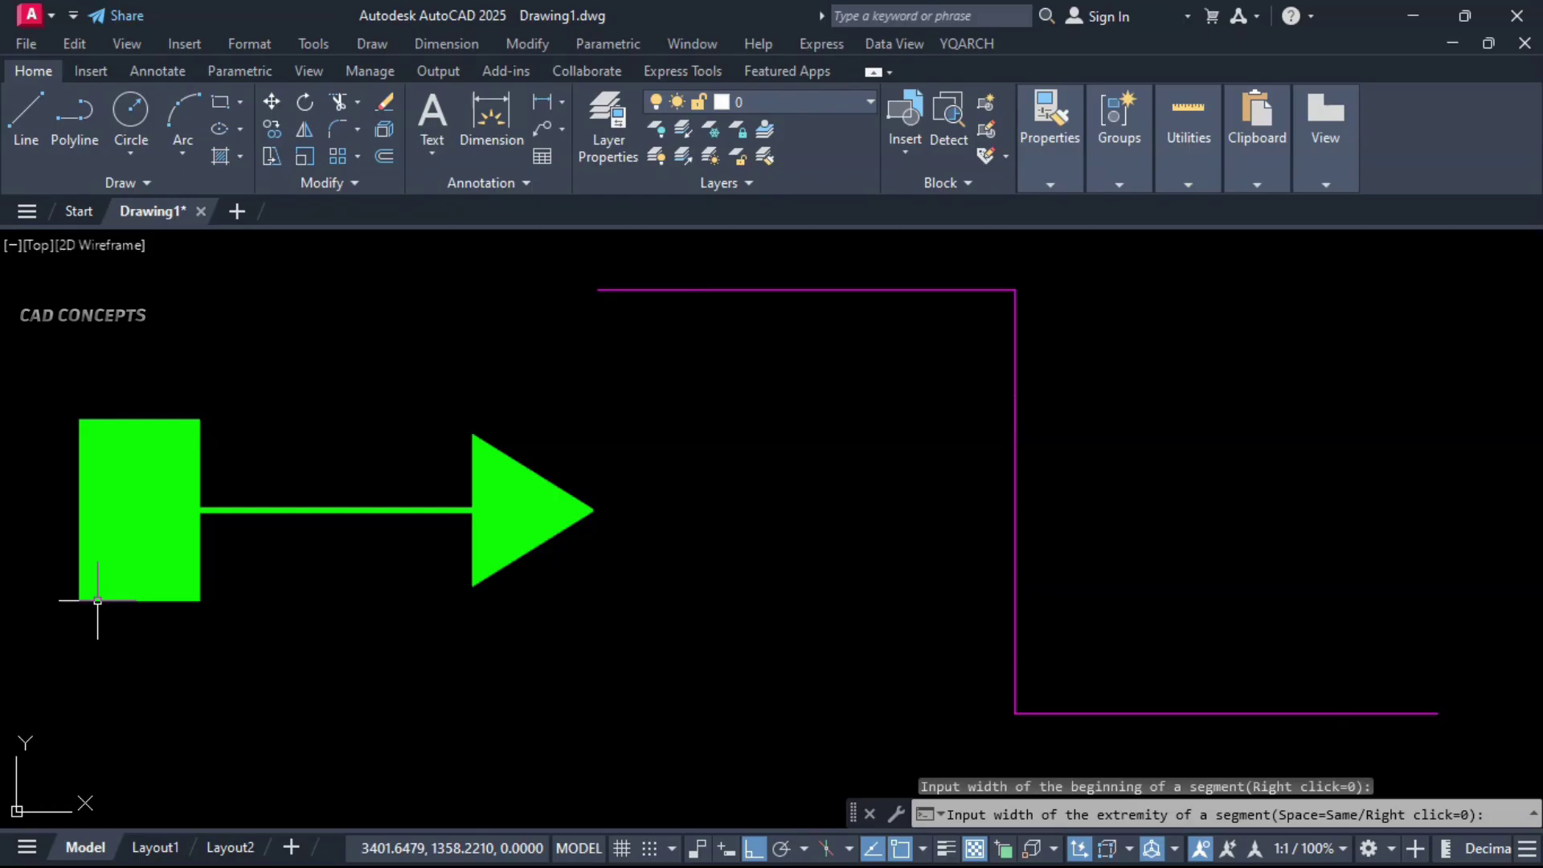
pyautogui.rightClick(97, 620)
pyautogui.press('Escape')
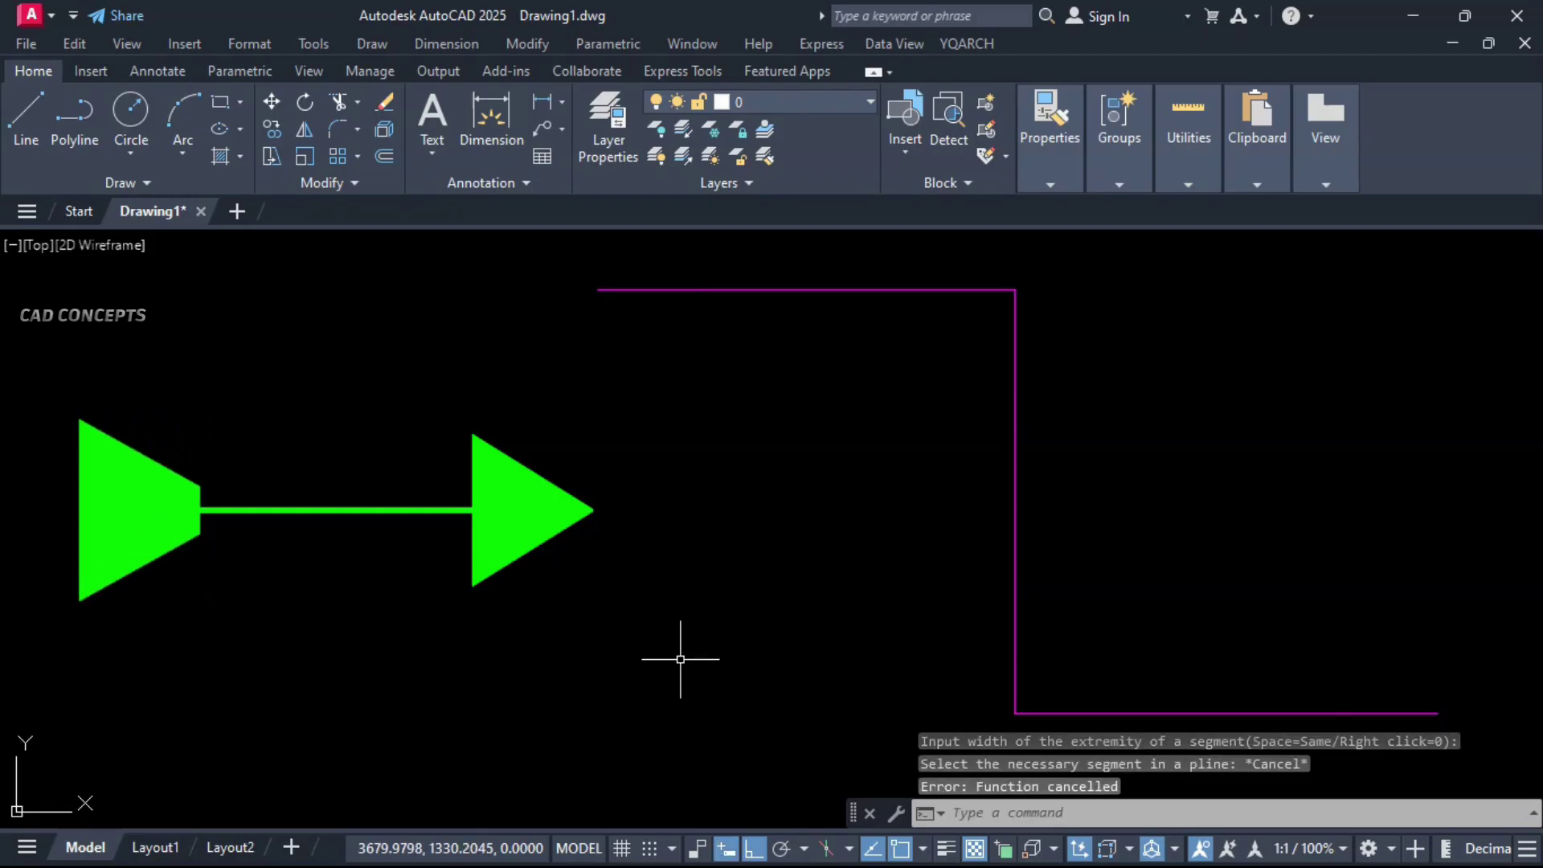
pyautogui.write('XXW')
# Step: Widen the magenta line's left end segment into an arrowhead
pyautogui.press('Return')
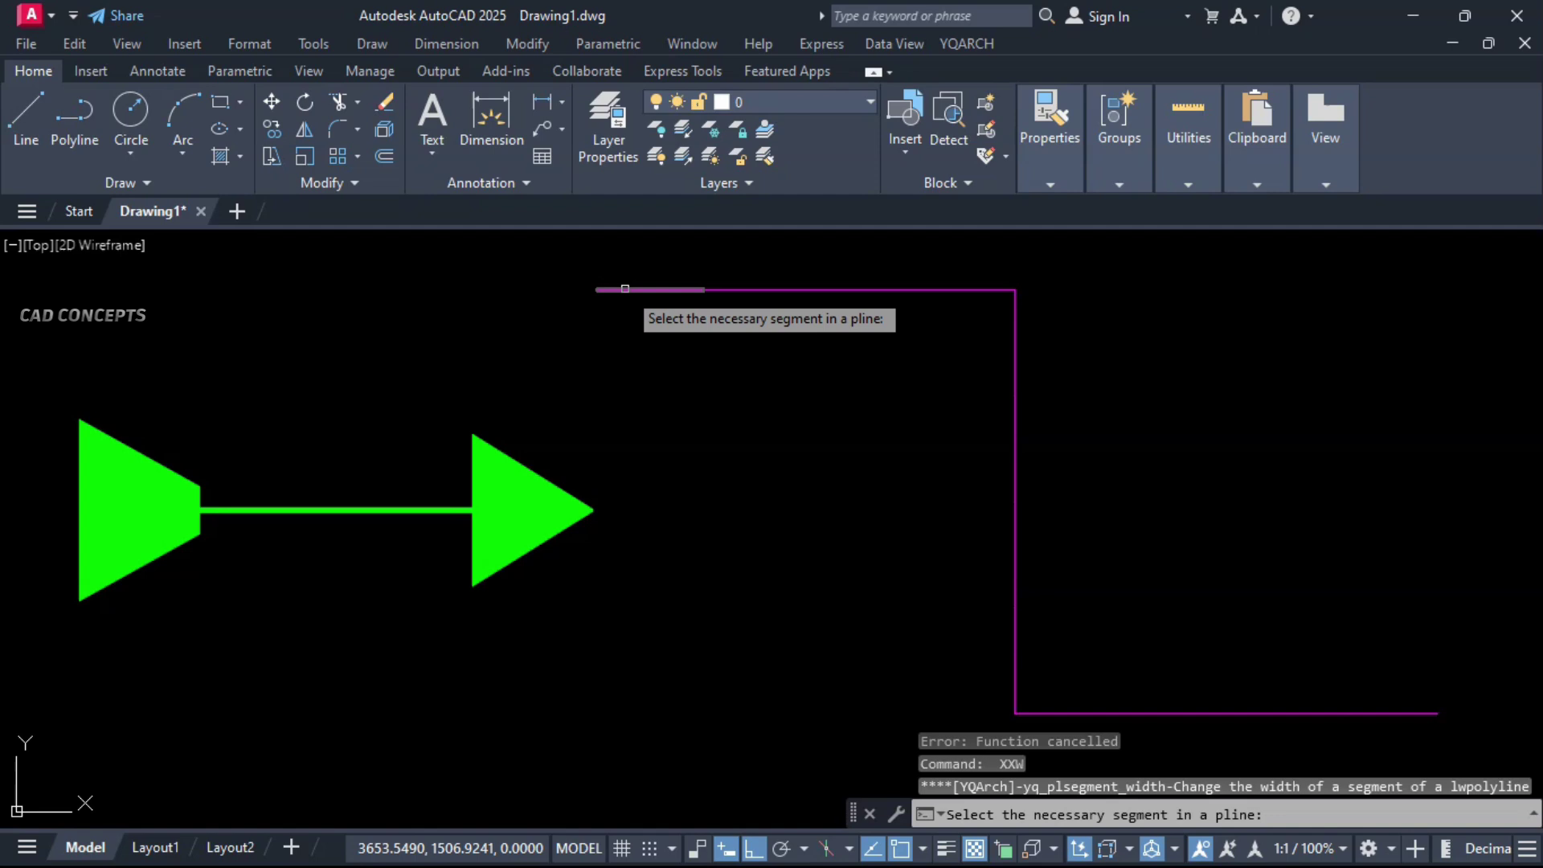
pyautogui.click(625, 291)
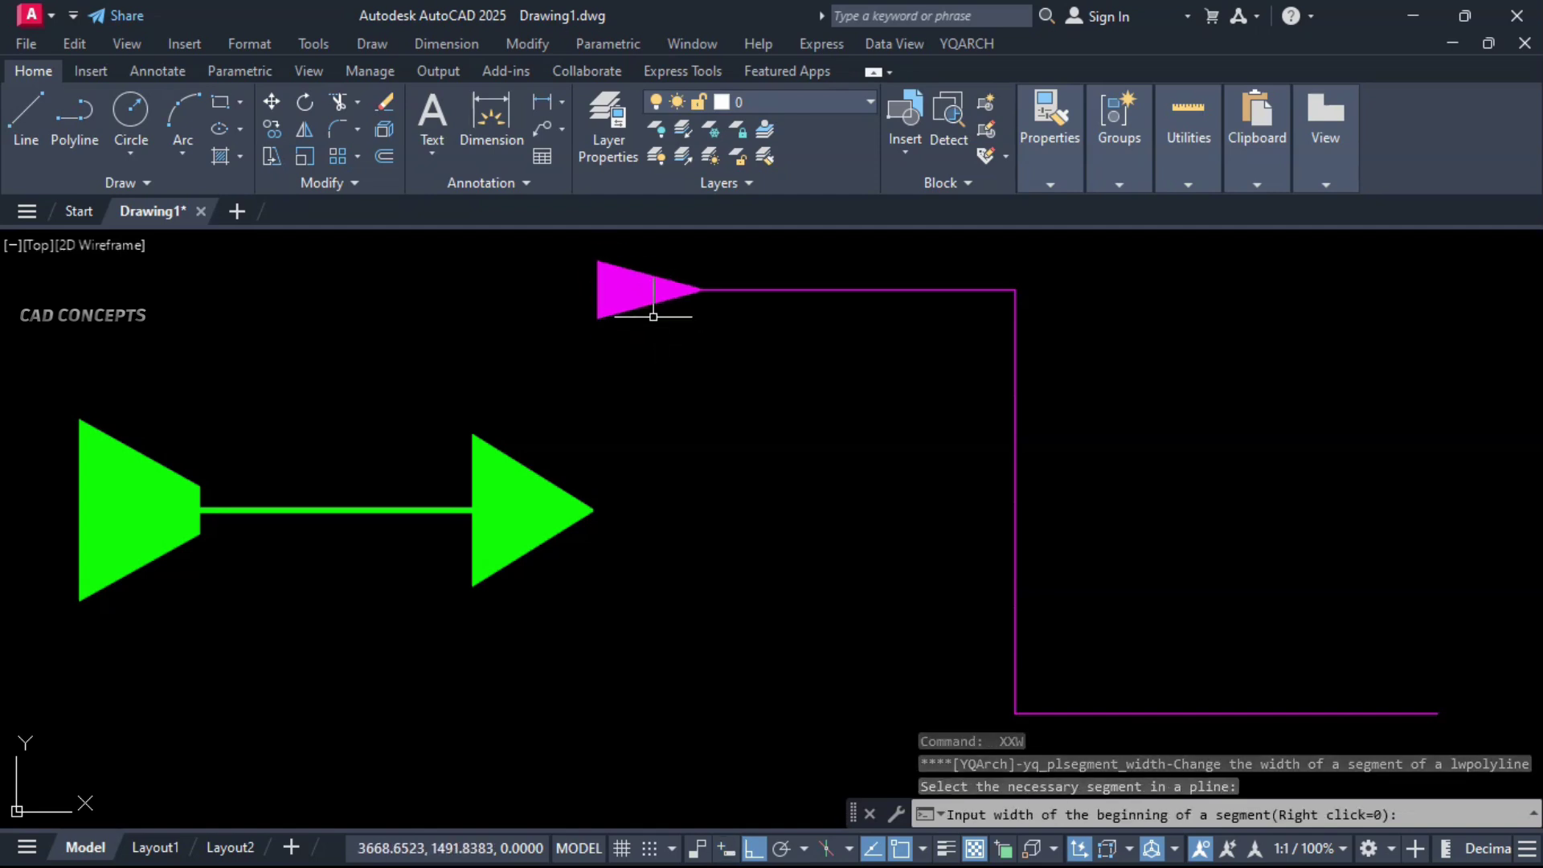
pyautogui.click(635, 290)
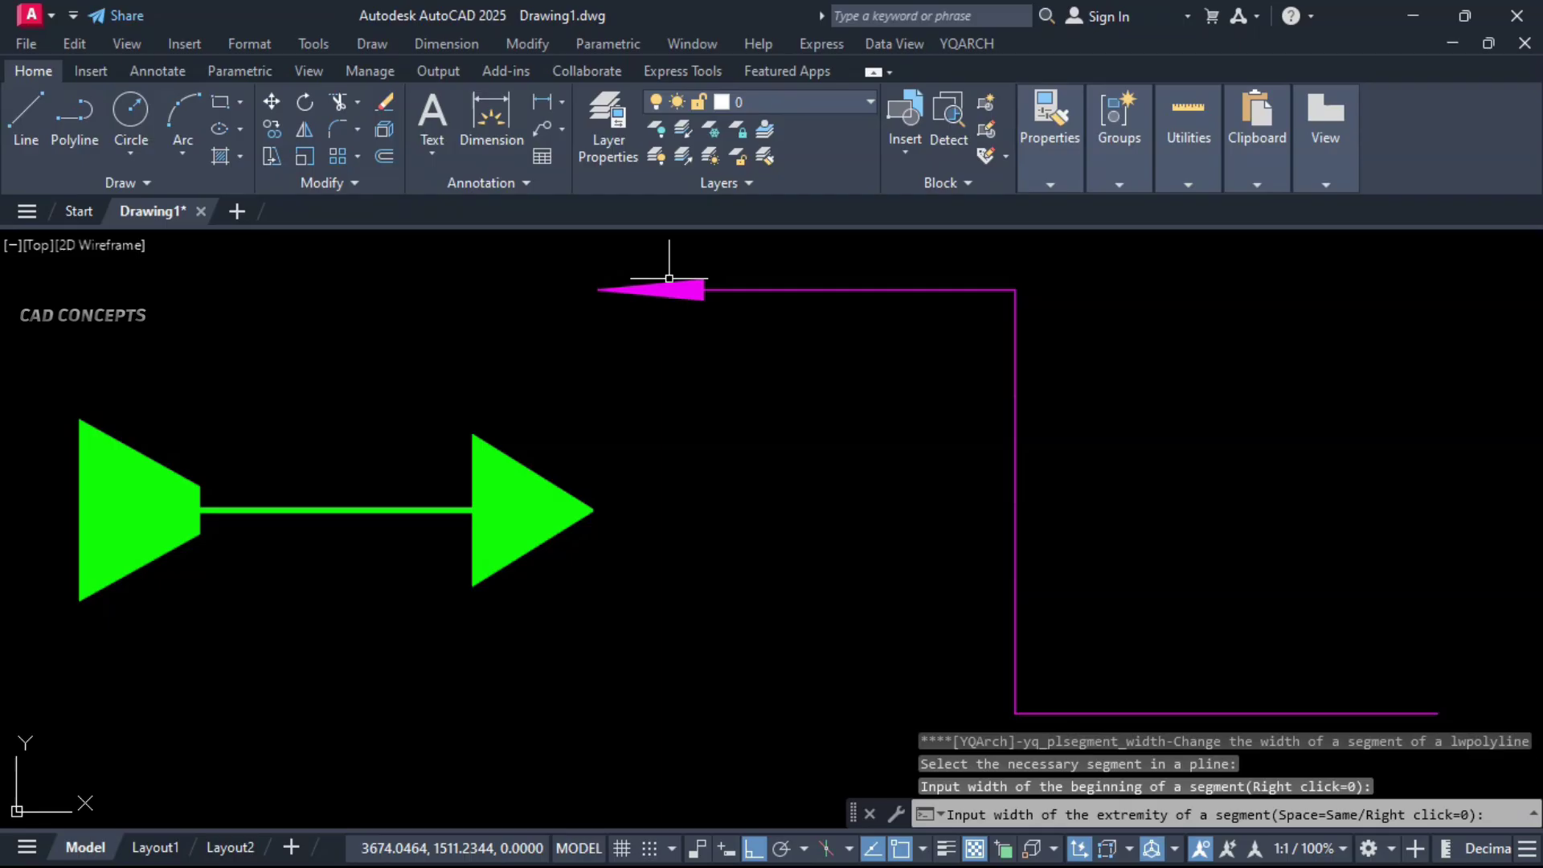
pyautogui.click(697, 252)
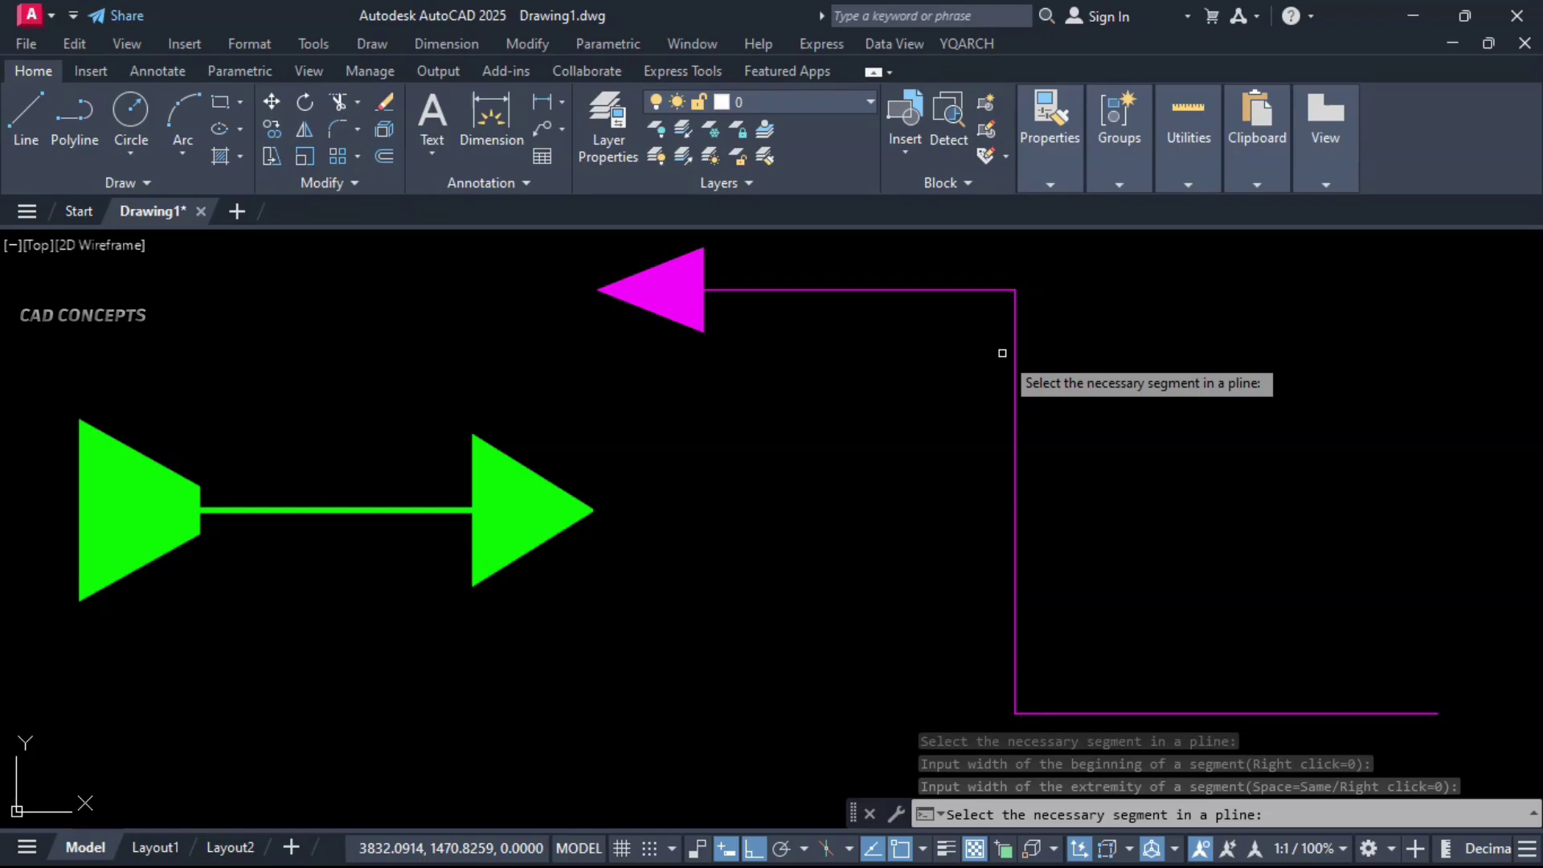
# Step: Taper the magenta corner segment from a wide start to a point
pyautogui.click(1016, 317)
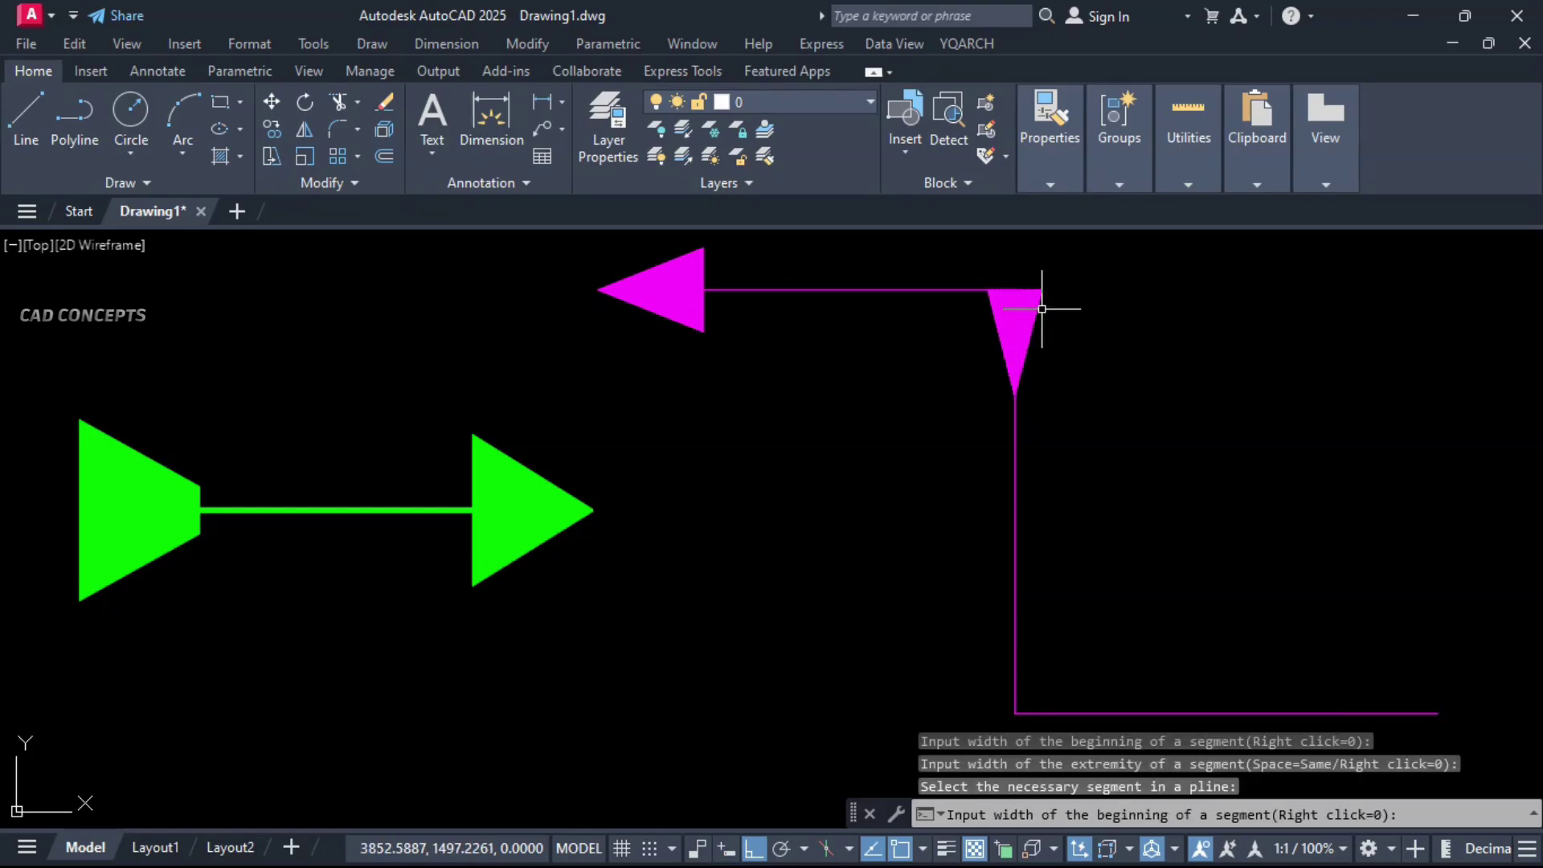
pyautogui.click(1041, 305)
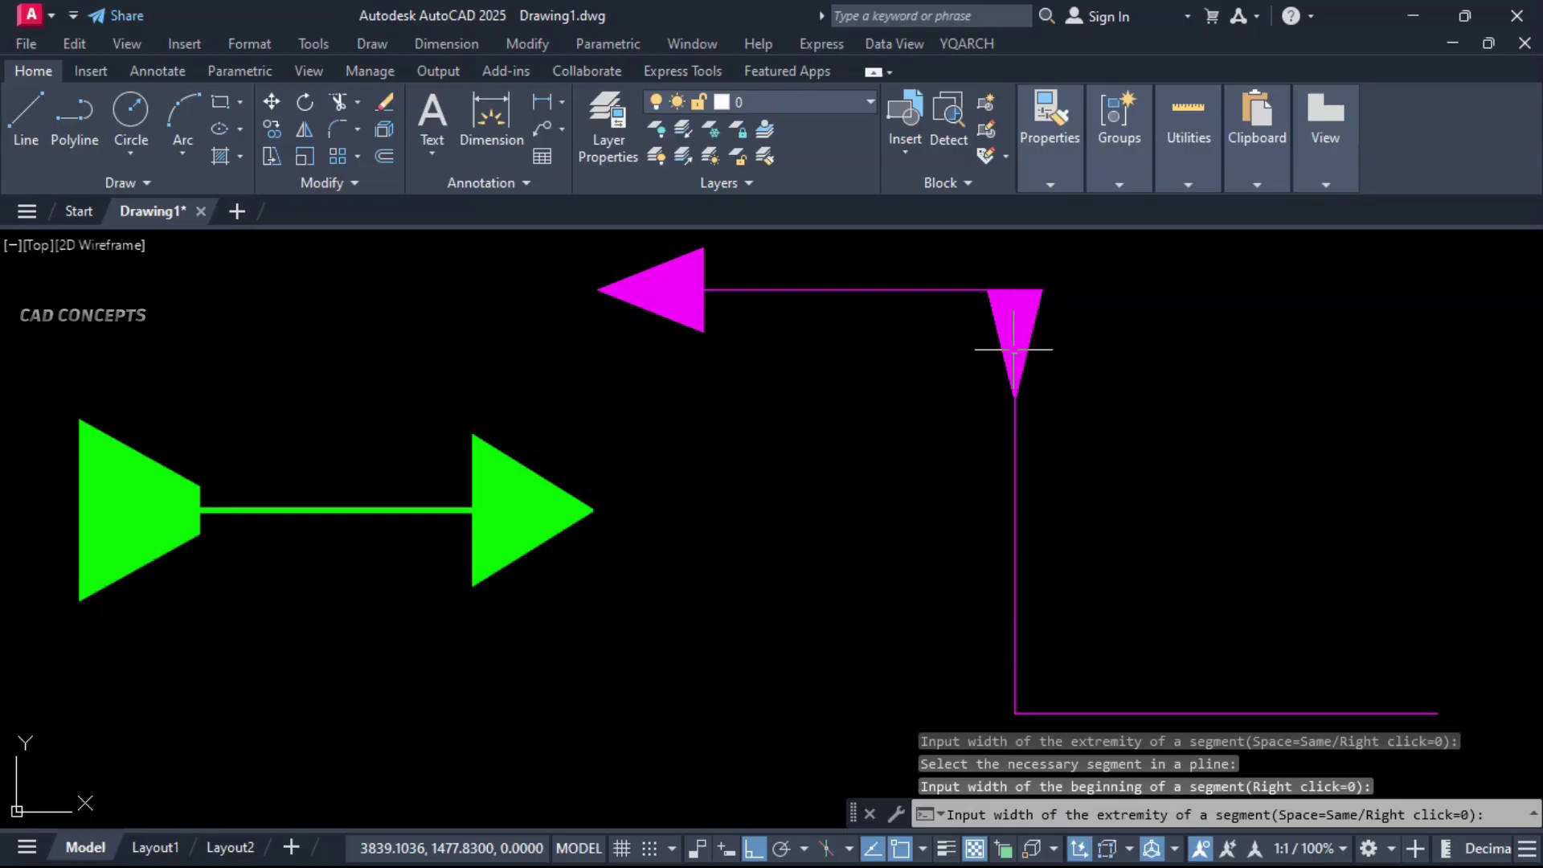
pyautogui.click(1017, 350)
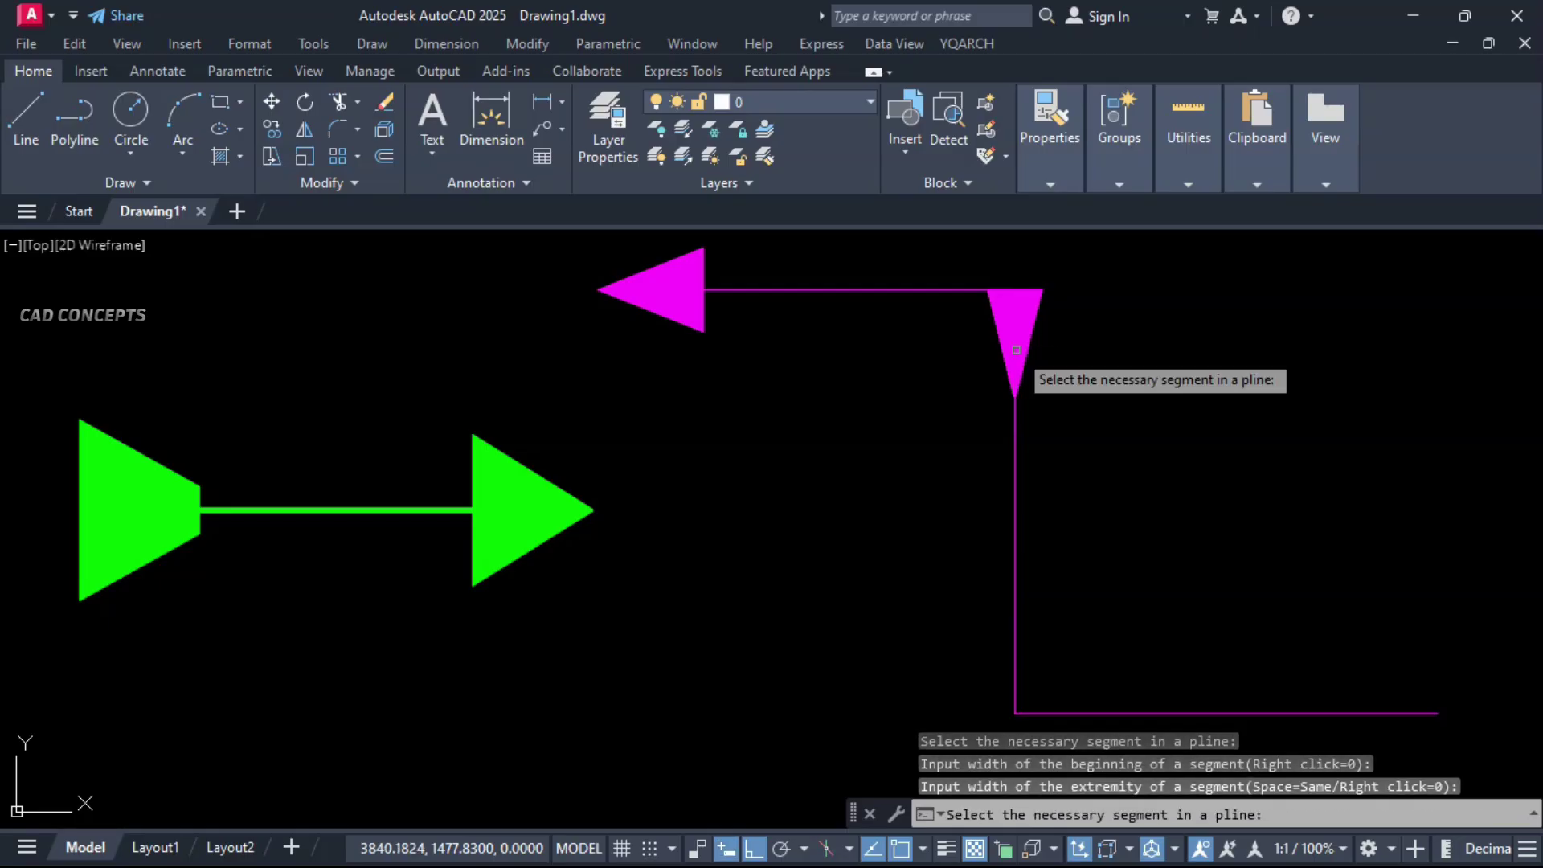
# Step: Make a wide block on the vertical magenta run and pick the bottom segment
pyautogui.click(1017, 512)
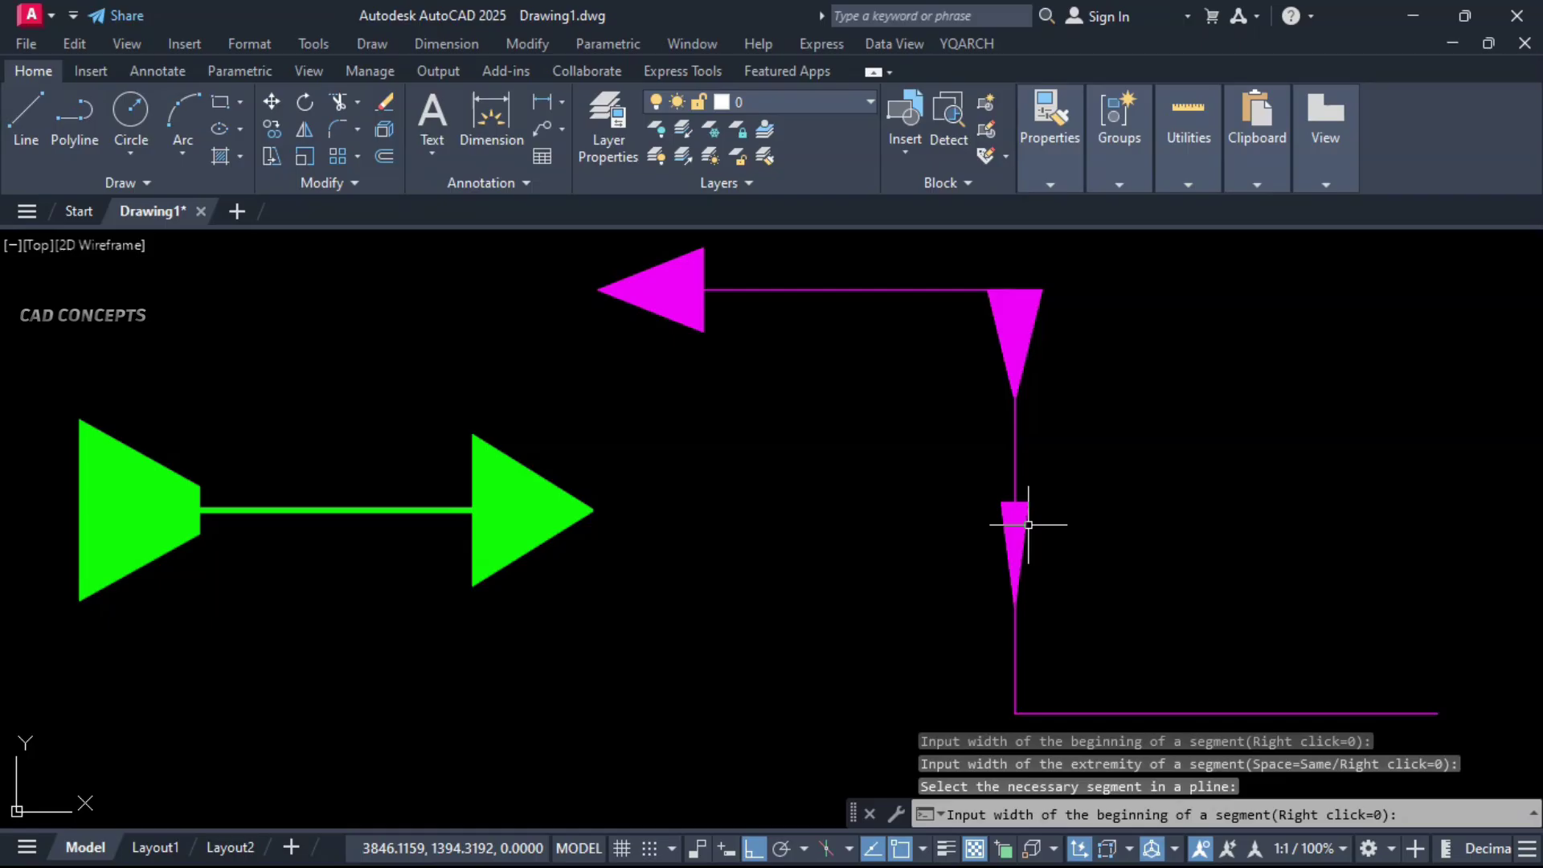
pyautogui.click(1027, 524)
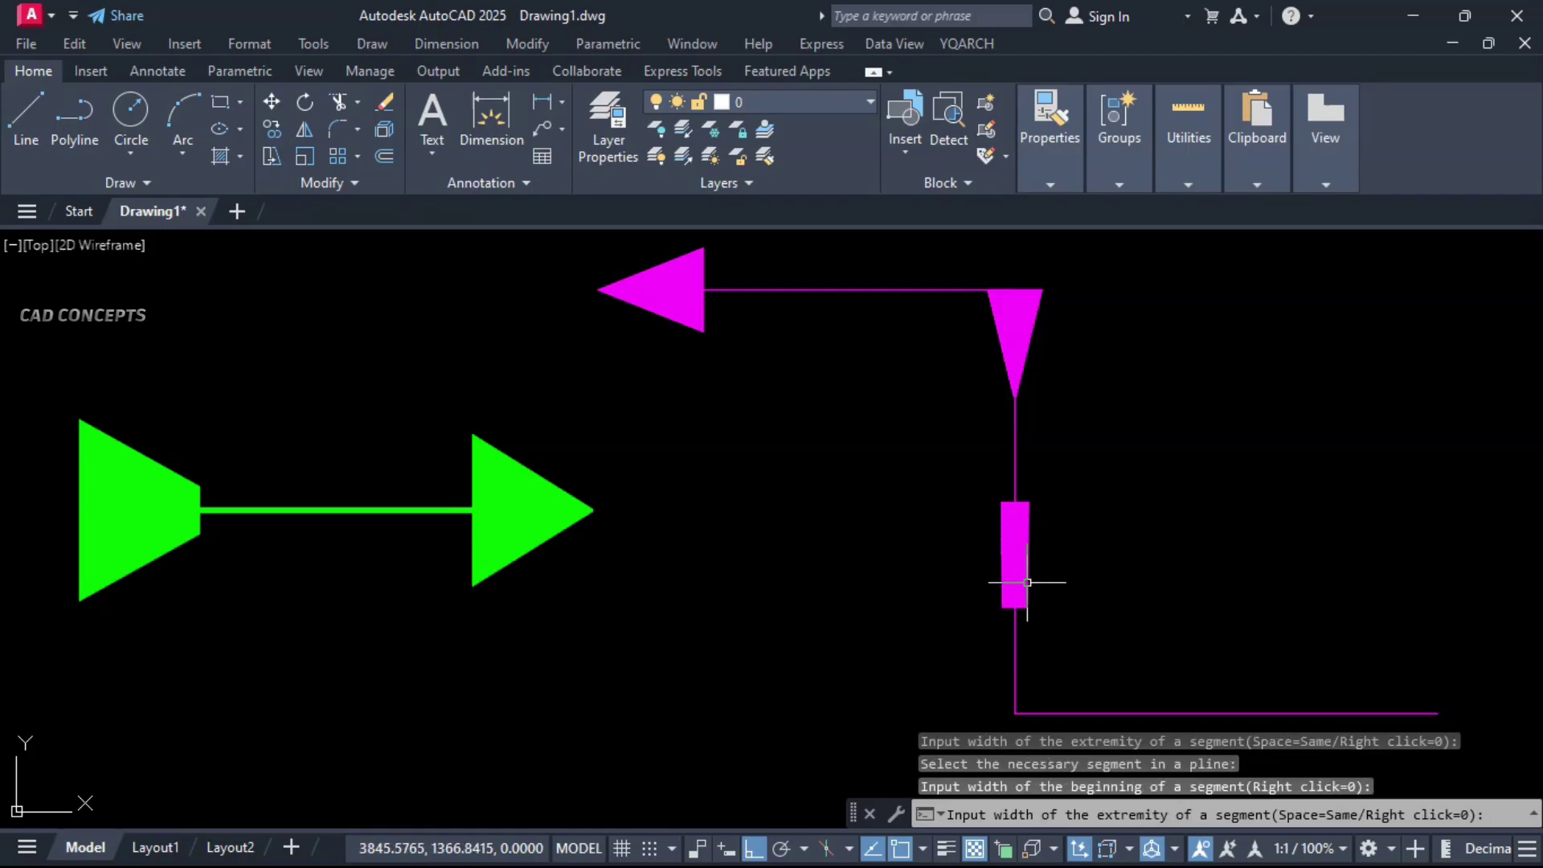
pyautogui.click(1028, 585)
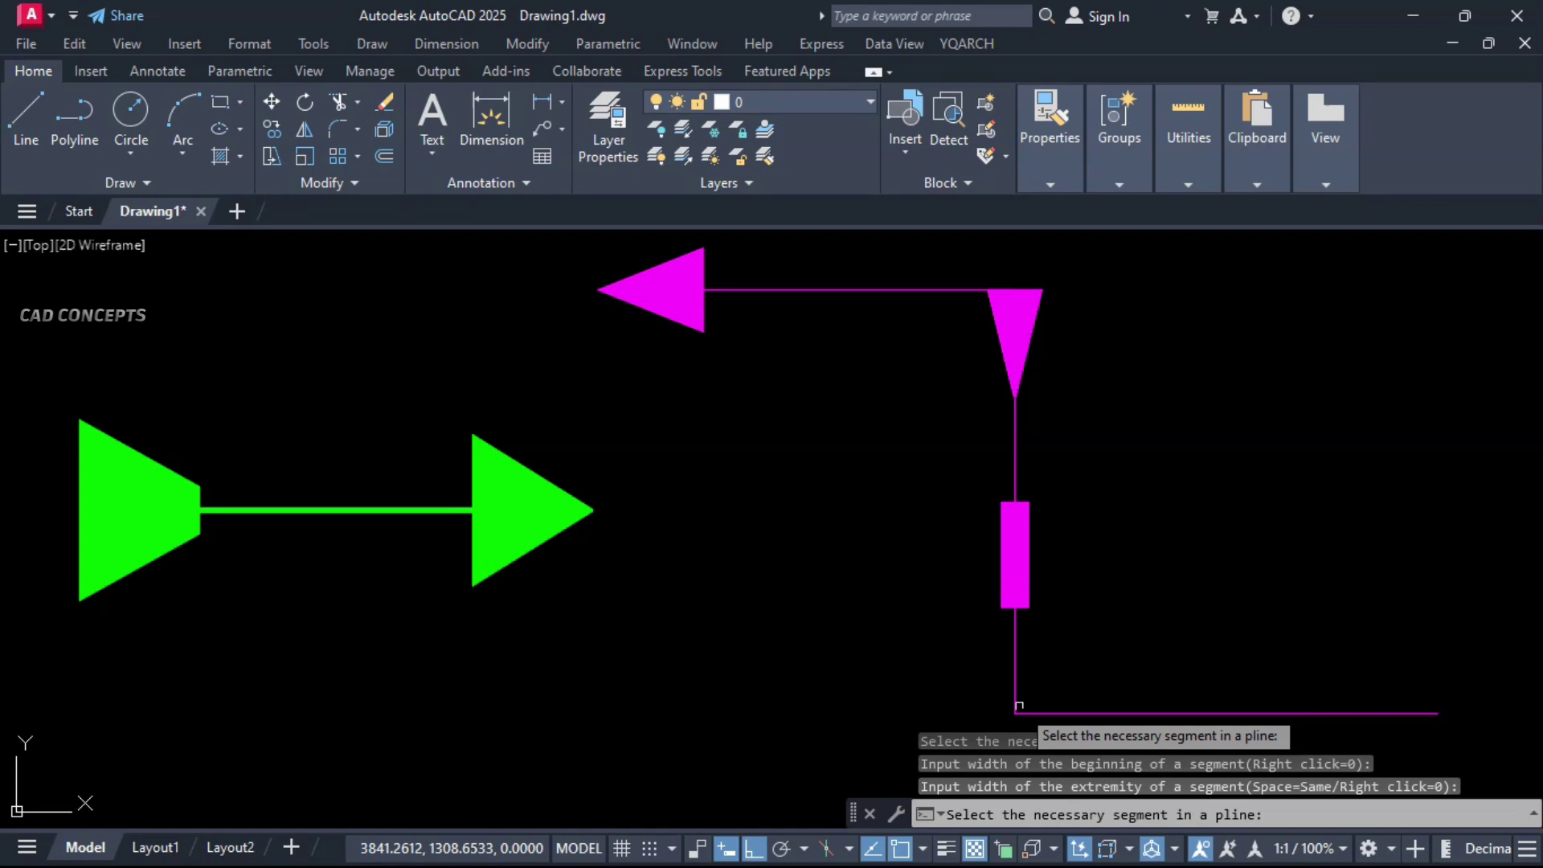
pyautogui.click(1396, 713)
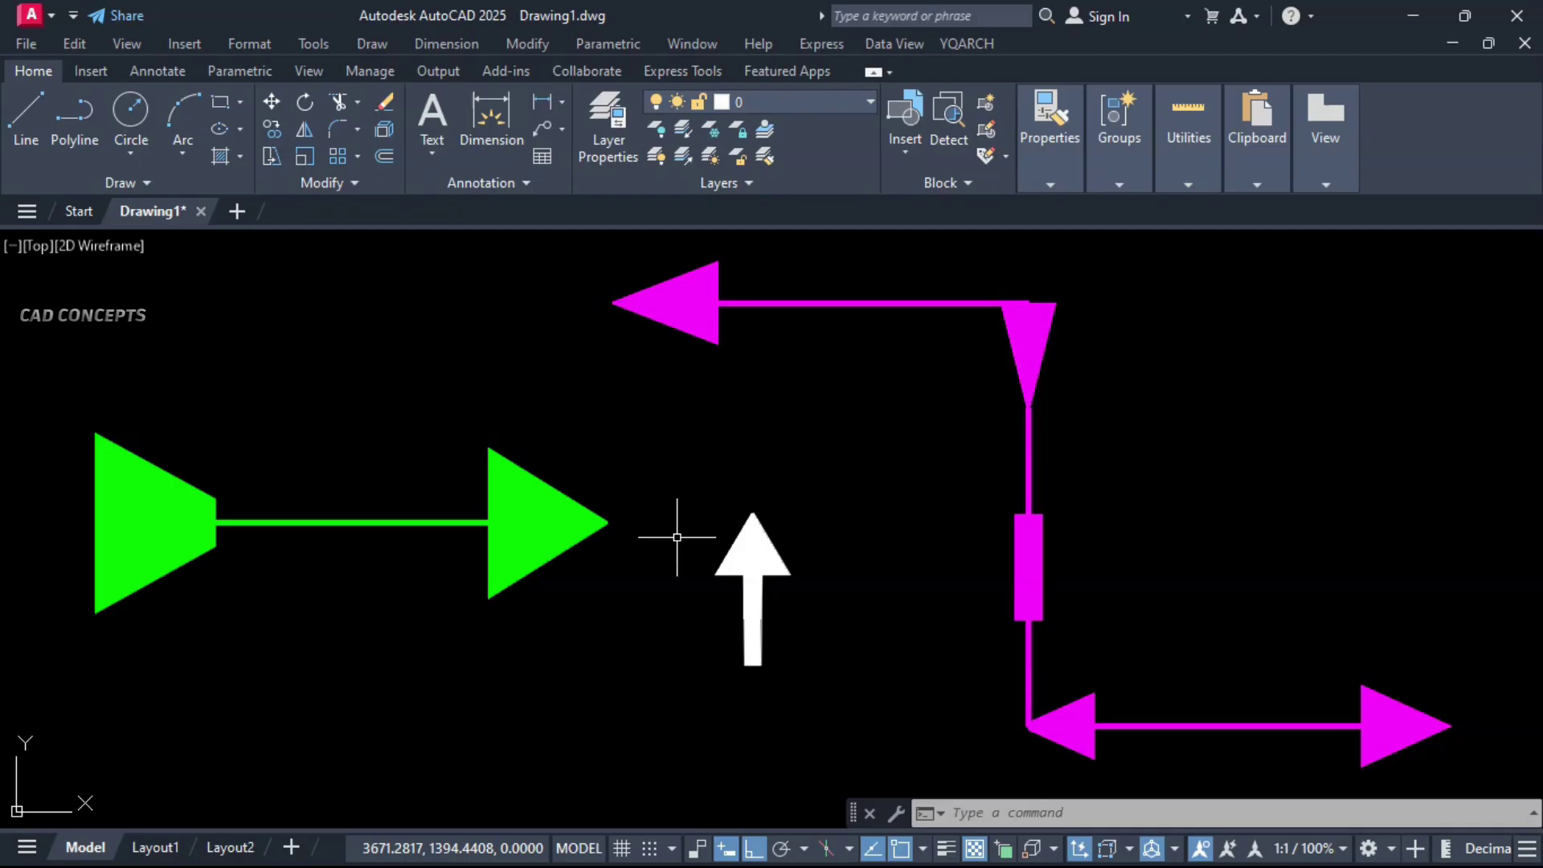
pyautogui.write('XXF')
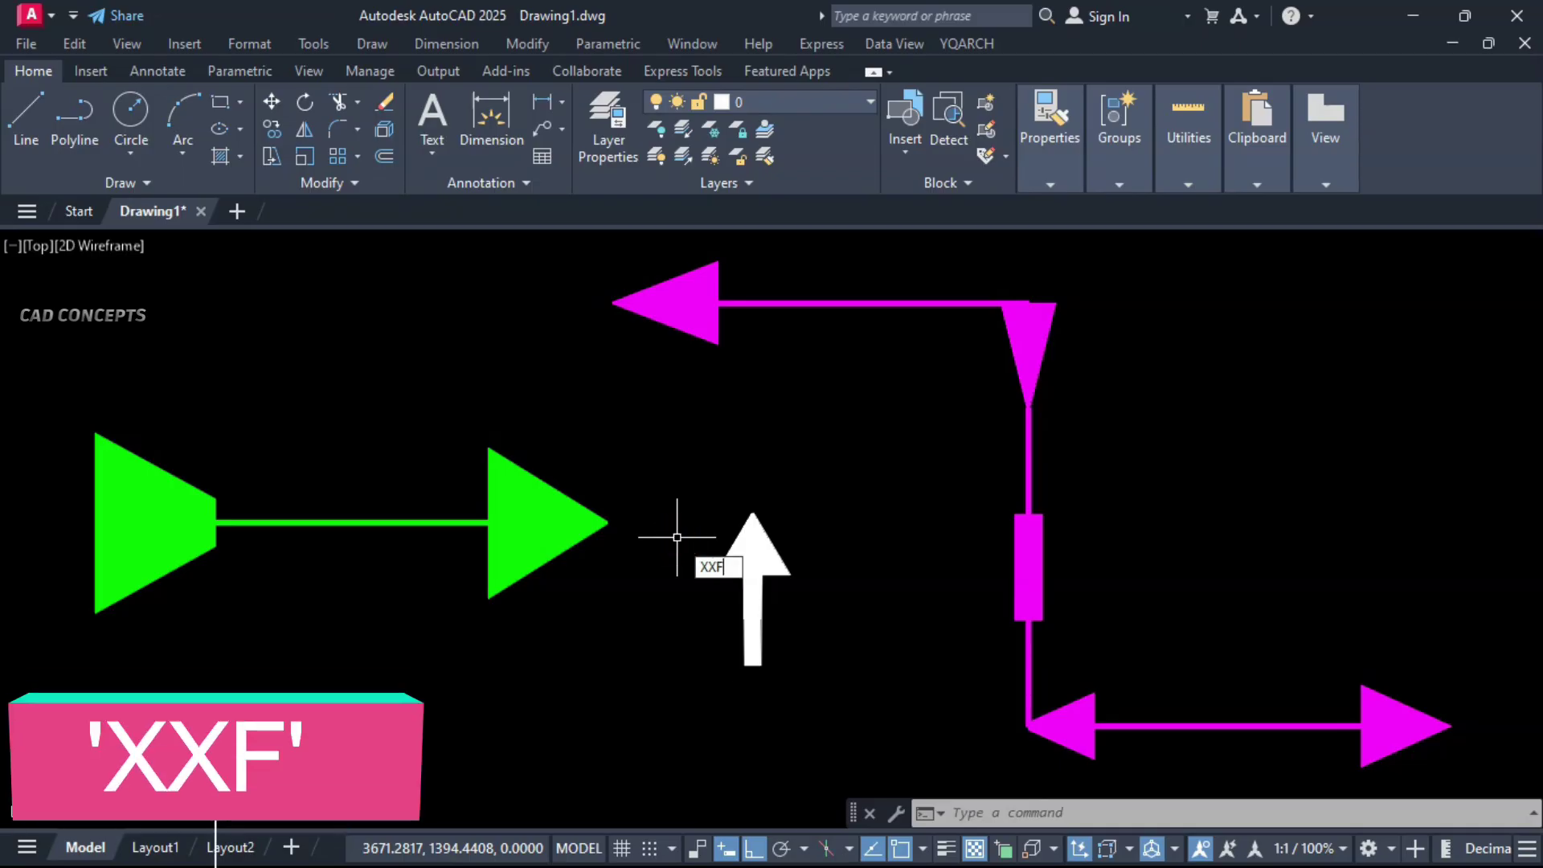
# Step: Convert all fourteen wide arrow pieces to wireframe outlines
pyautogui.press('Return')
pyautogui.scroll(-3, 675, 537)
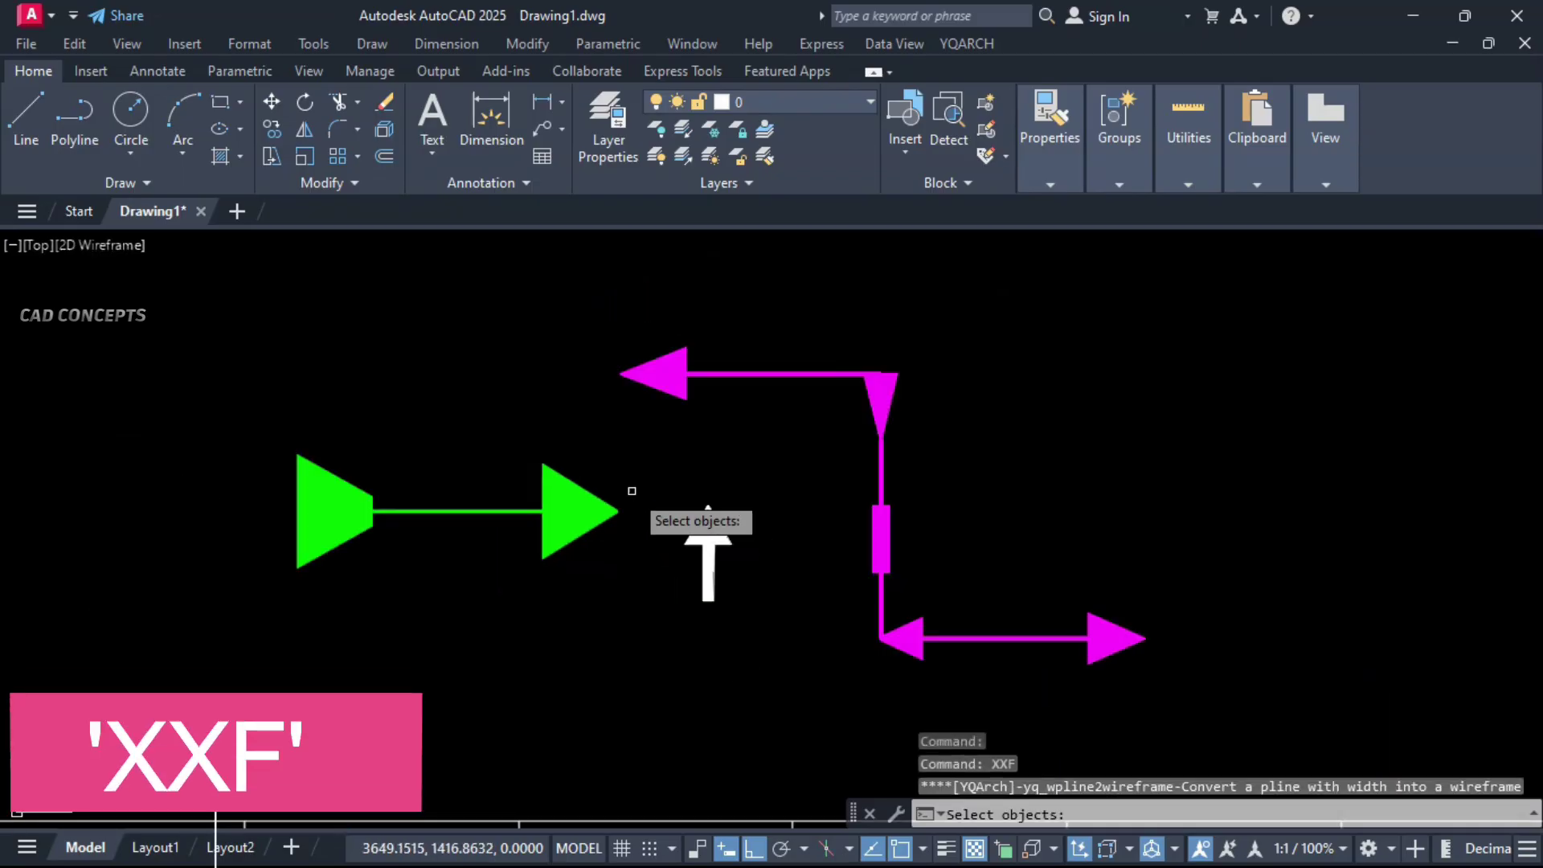
pyautogui.click(3, 293)
pyautogui.click(892, 731)
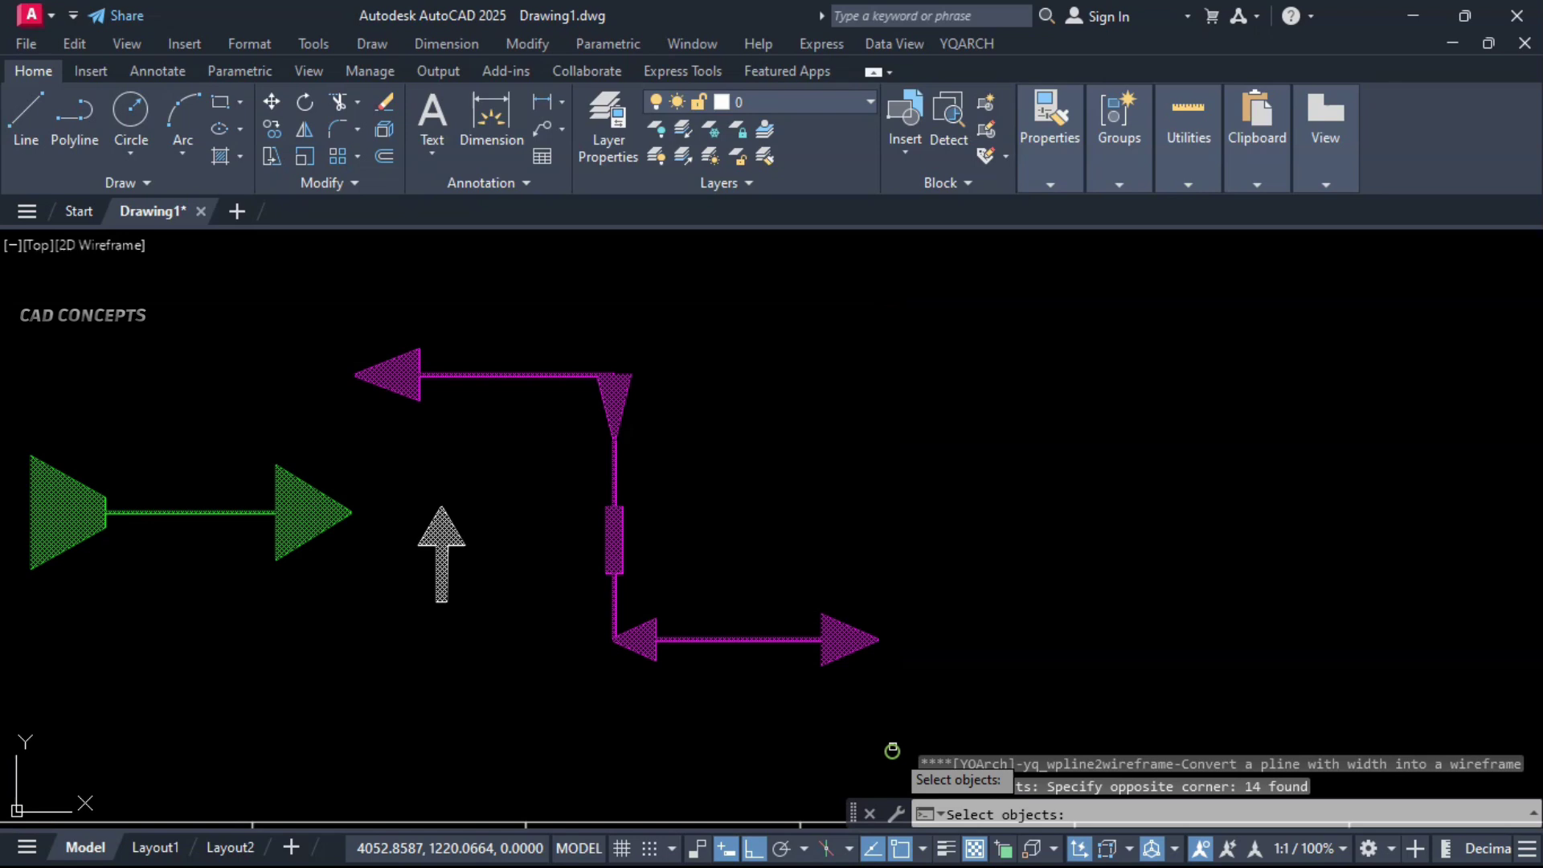
pyautogui.rightClick(876, 409)
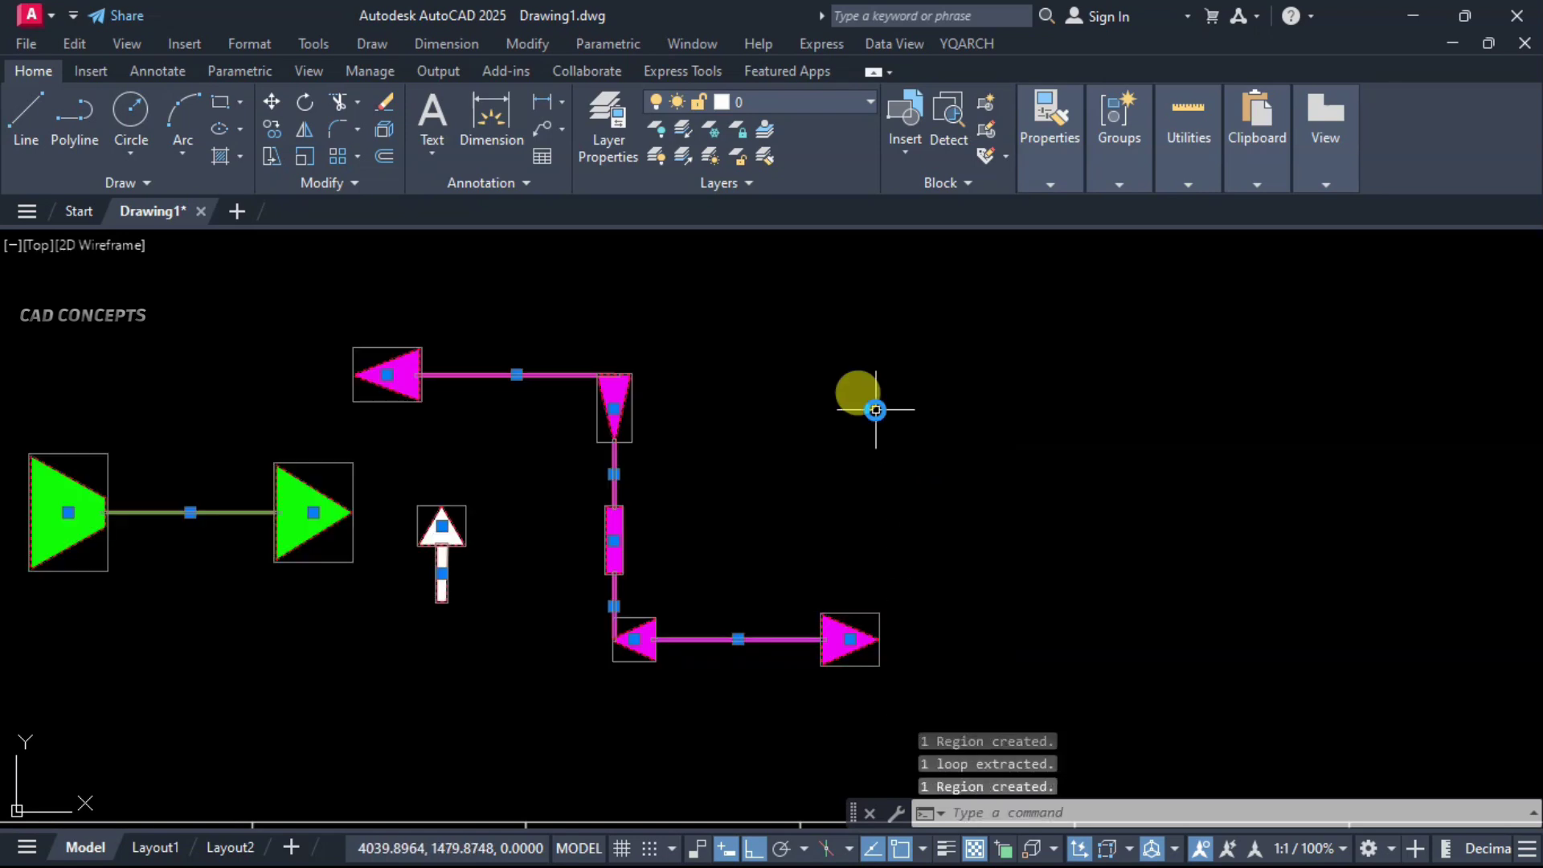
pyautogui.write('co')
# Step: Copy the arrow objects to the right of the originals
pyautogui.press('Return')
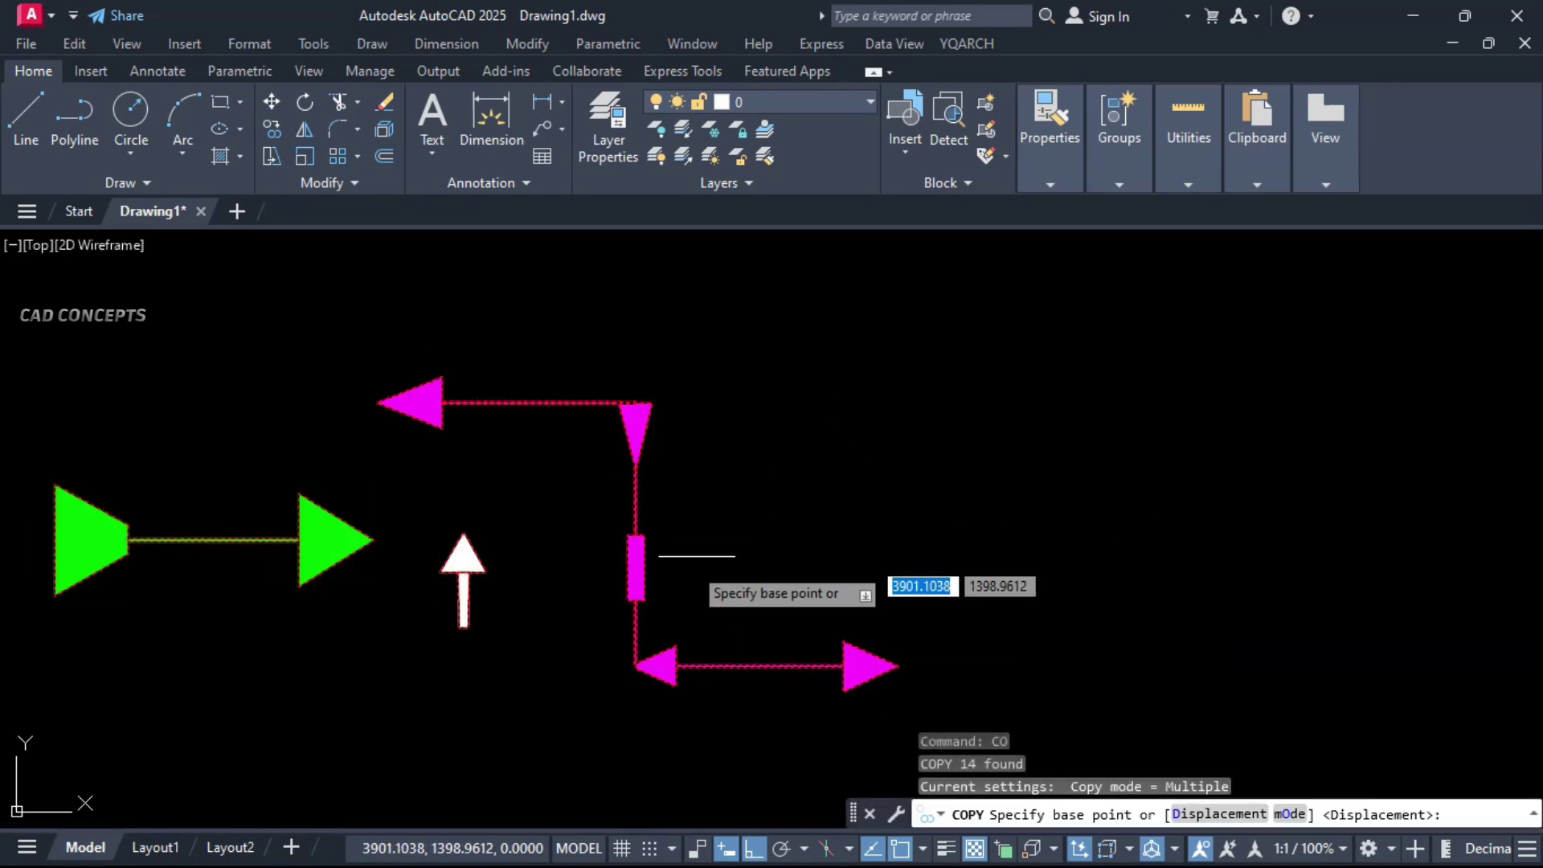
pyautogui.click(376, 311)
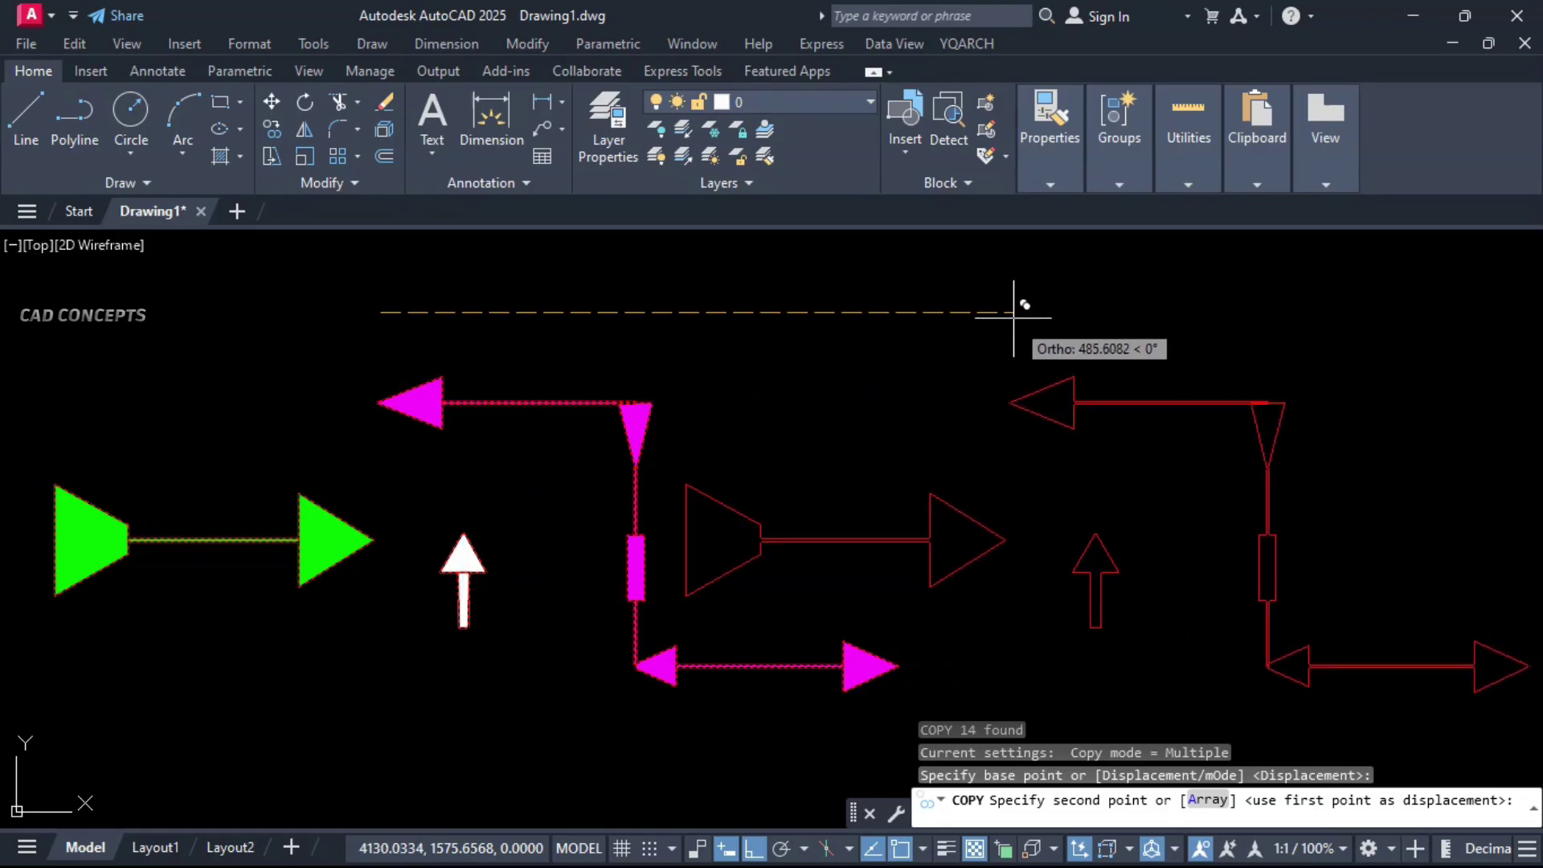
pyautogui.click(1013, 315)
pyautogui.press('Escape')
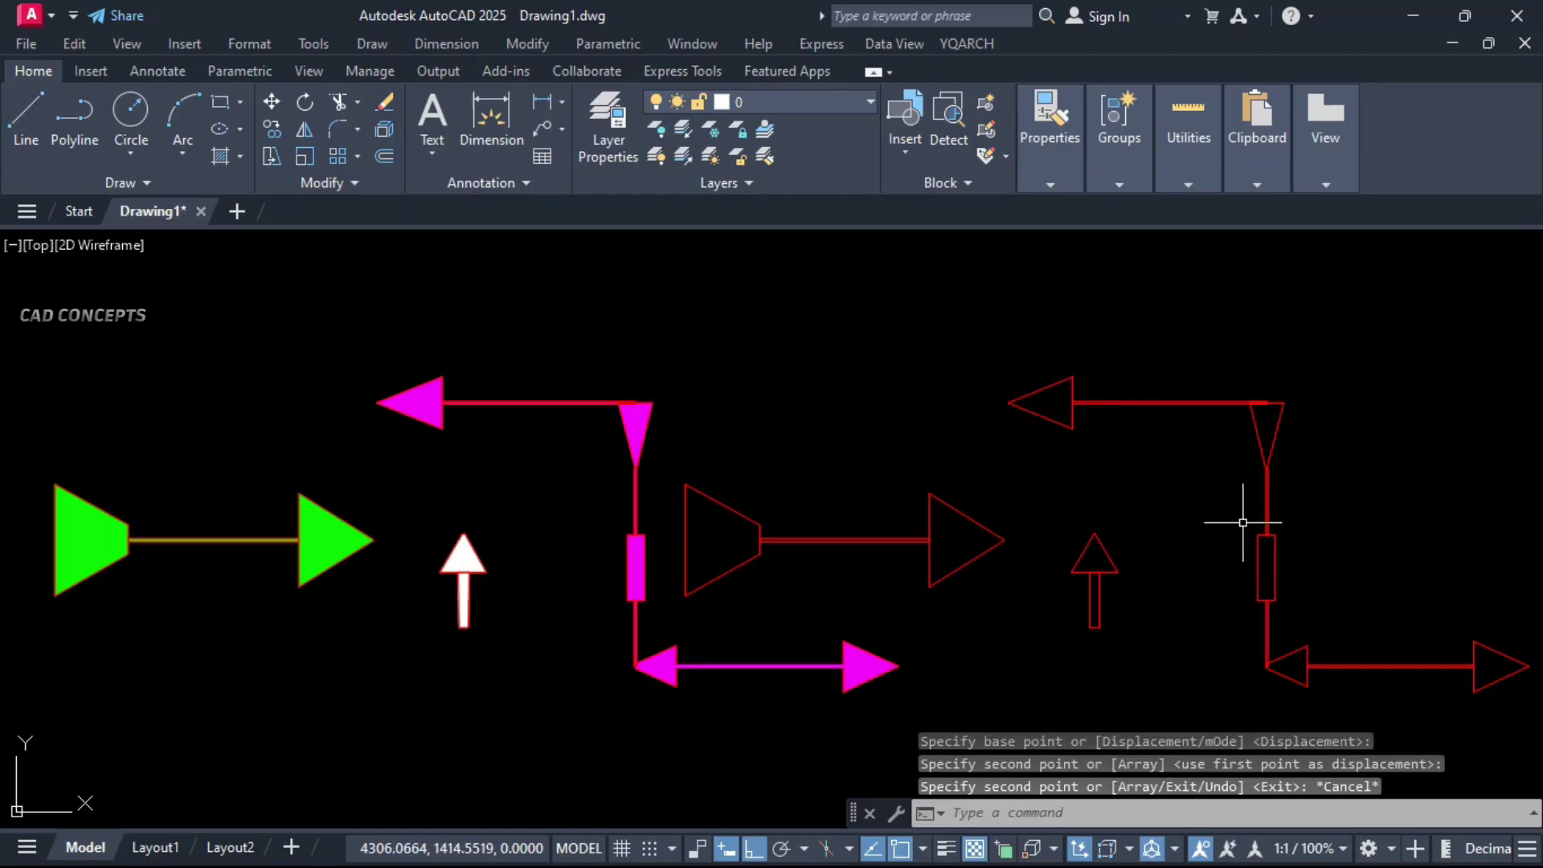
# Step: Select the red copied arrows, lines and middle triangle
pyautogui.click(1290, 527)
pyautogui.click(897, 593)
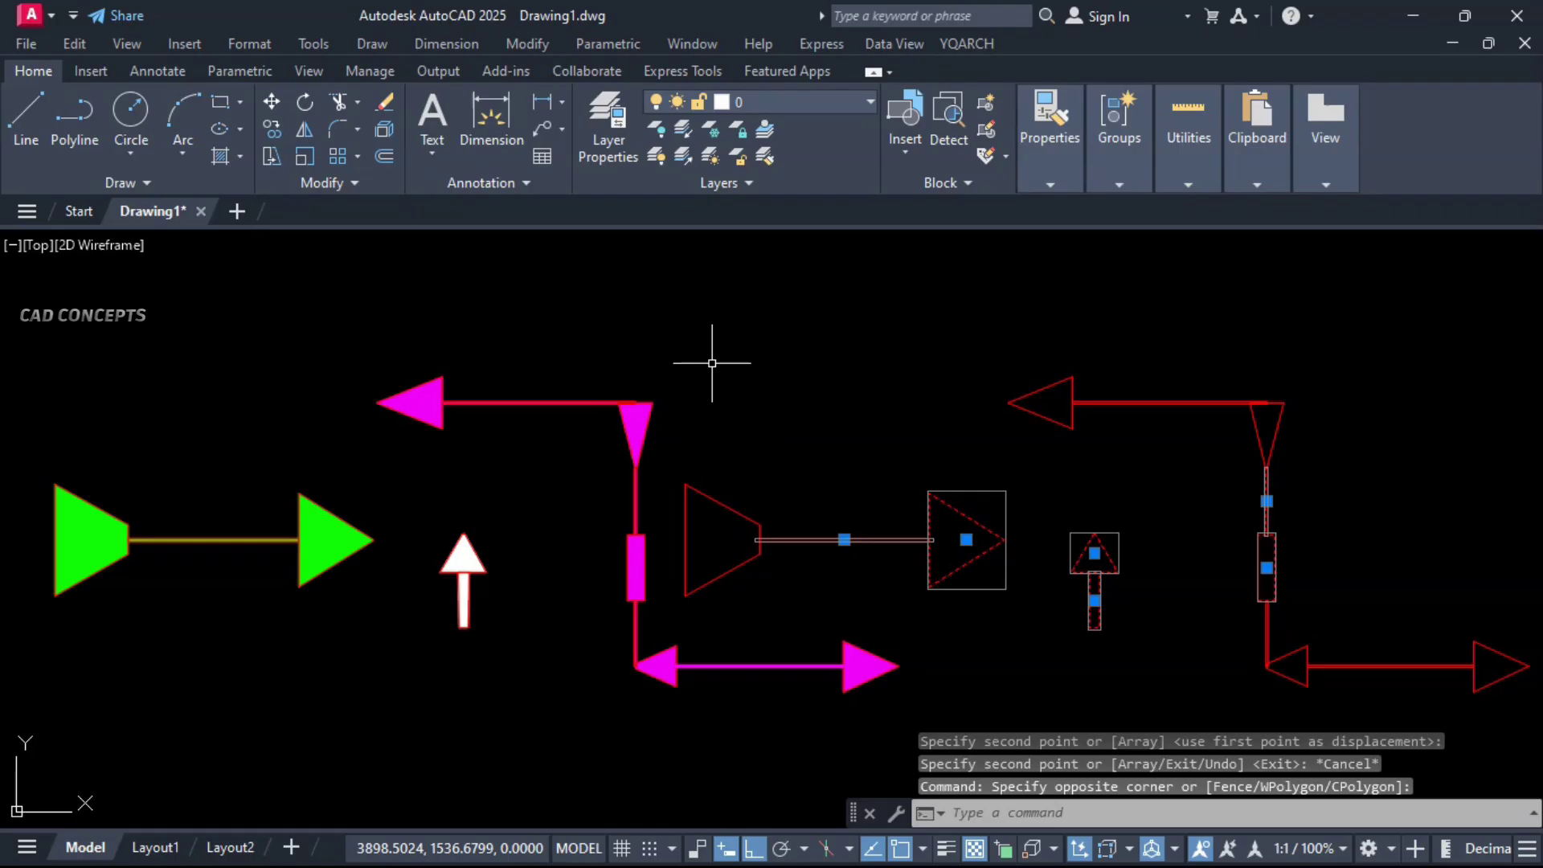
pyautogui.click(856, 335)
pyautogui.click(1392, 565)
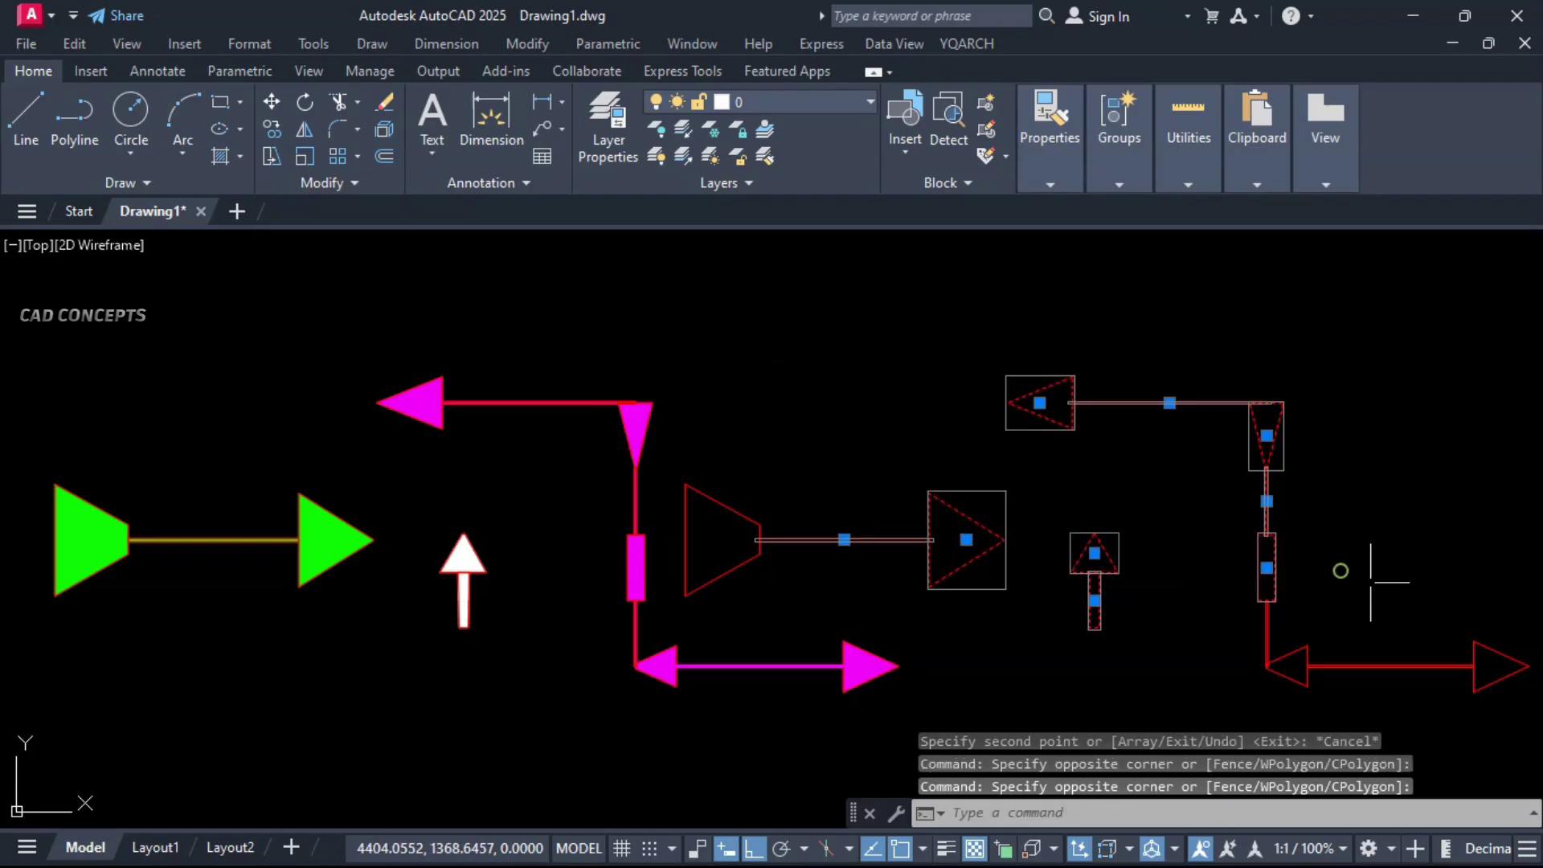
pyautogui.click(1497, 609)
pyautogui.click(1206, 695)
pyautogui.click(796, 476)
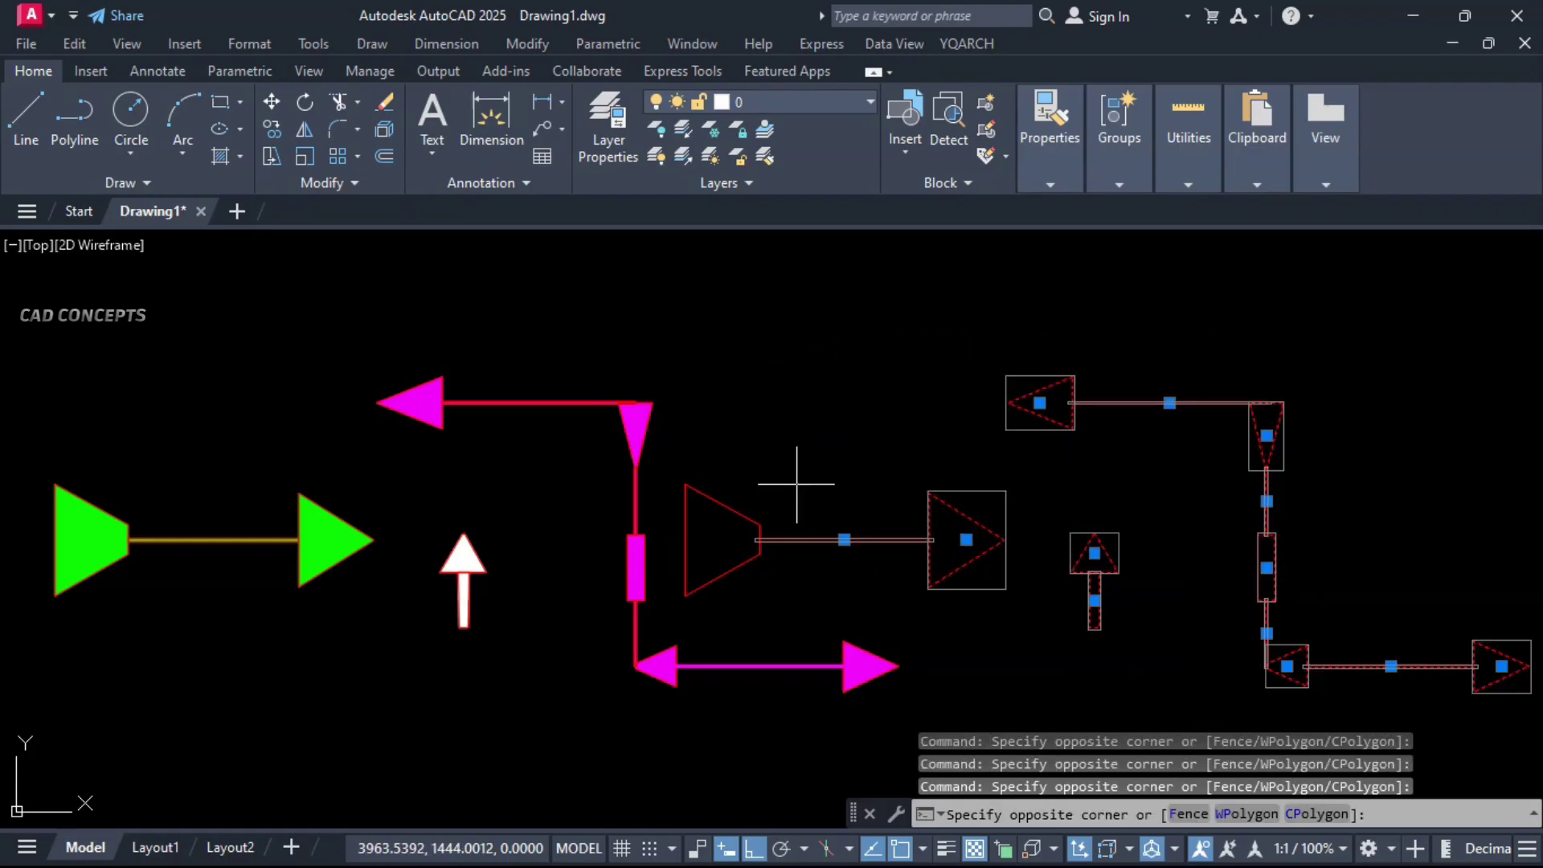
pyautogui.click(691, 614)
pyautogui.click(820, 456)
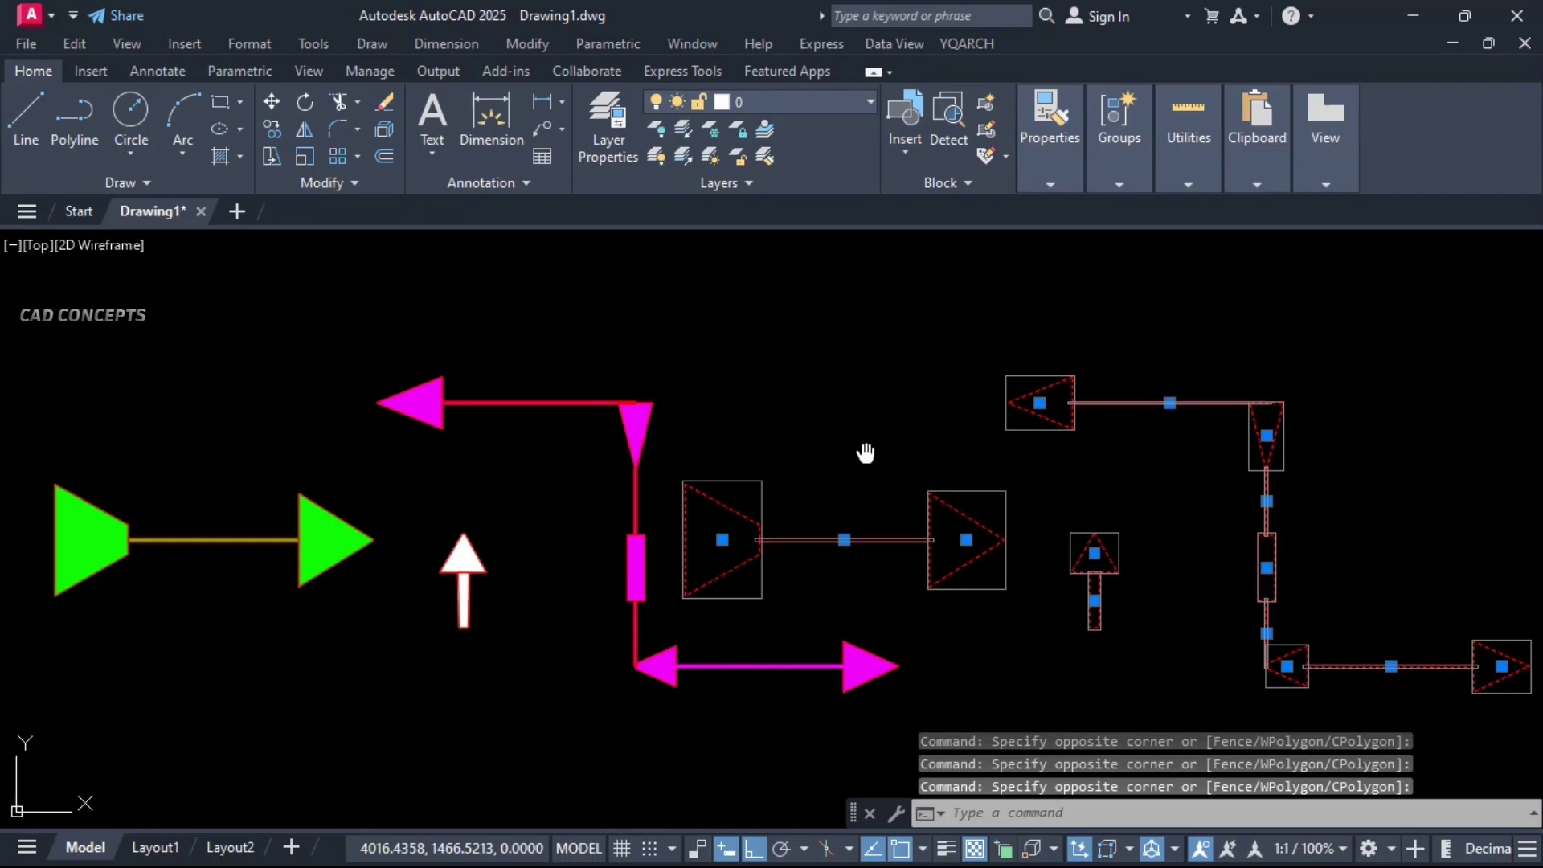
pyautogui.moveTo(866, 453); pyautogui.dragTo(684, 456, button='middle')
# Step: Start and cancel a move of the red copies, then explode groups using the Previous selection
pyautogui.press('m')
pyautogui.press('Return')
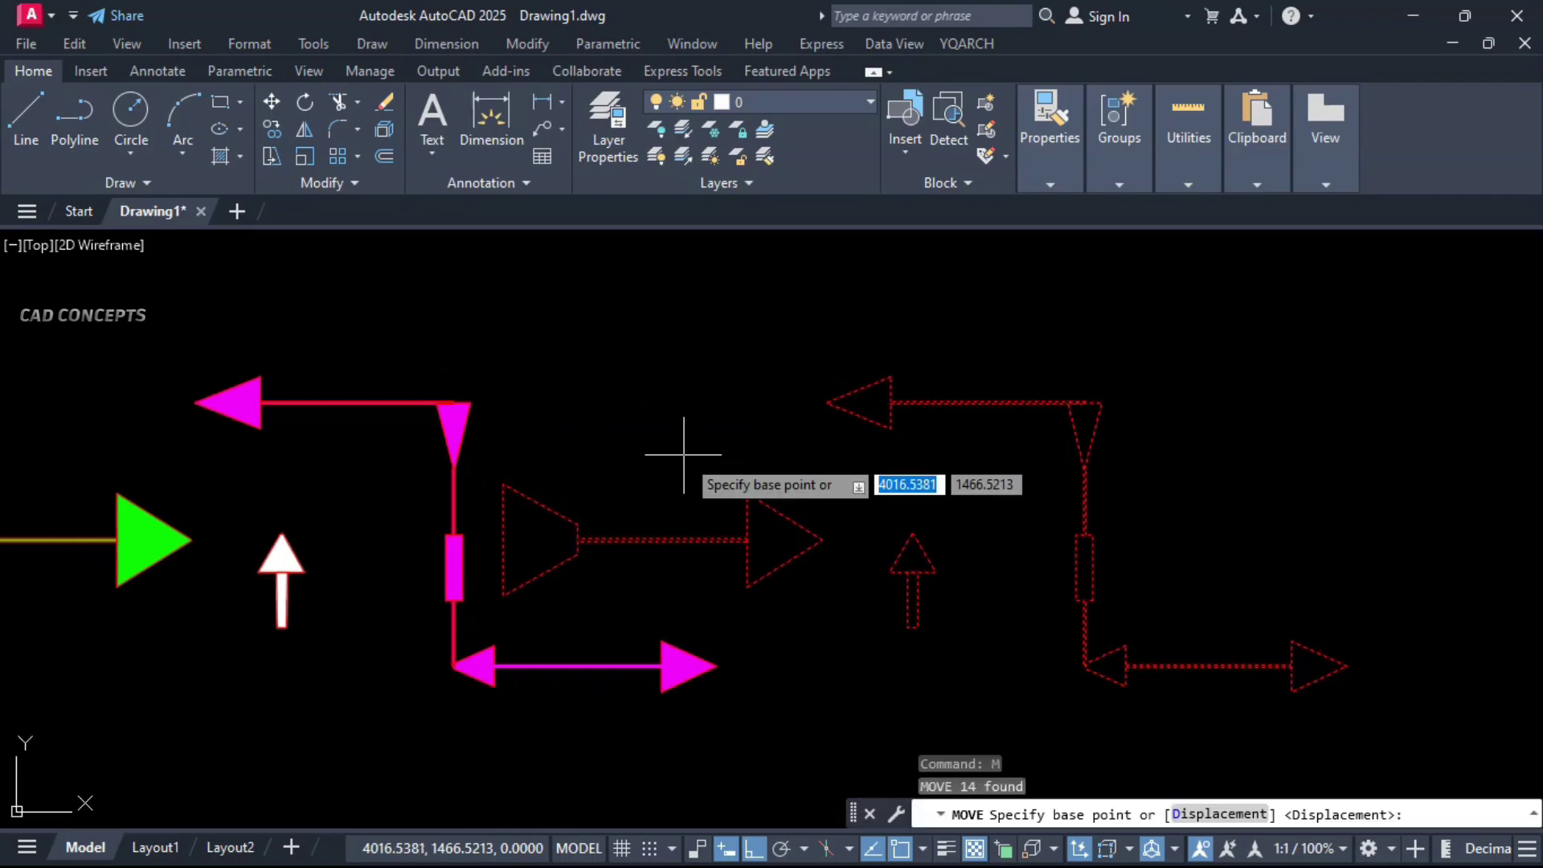
pyautogui.click(684, 456)
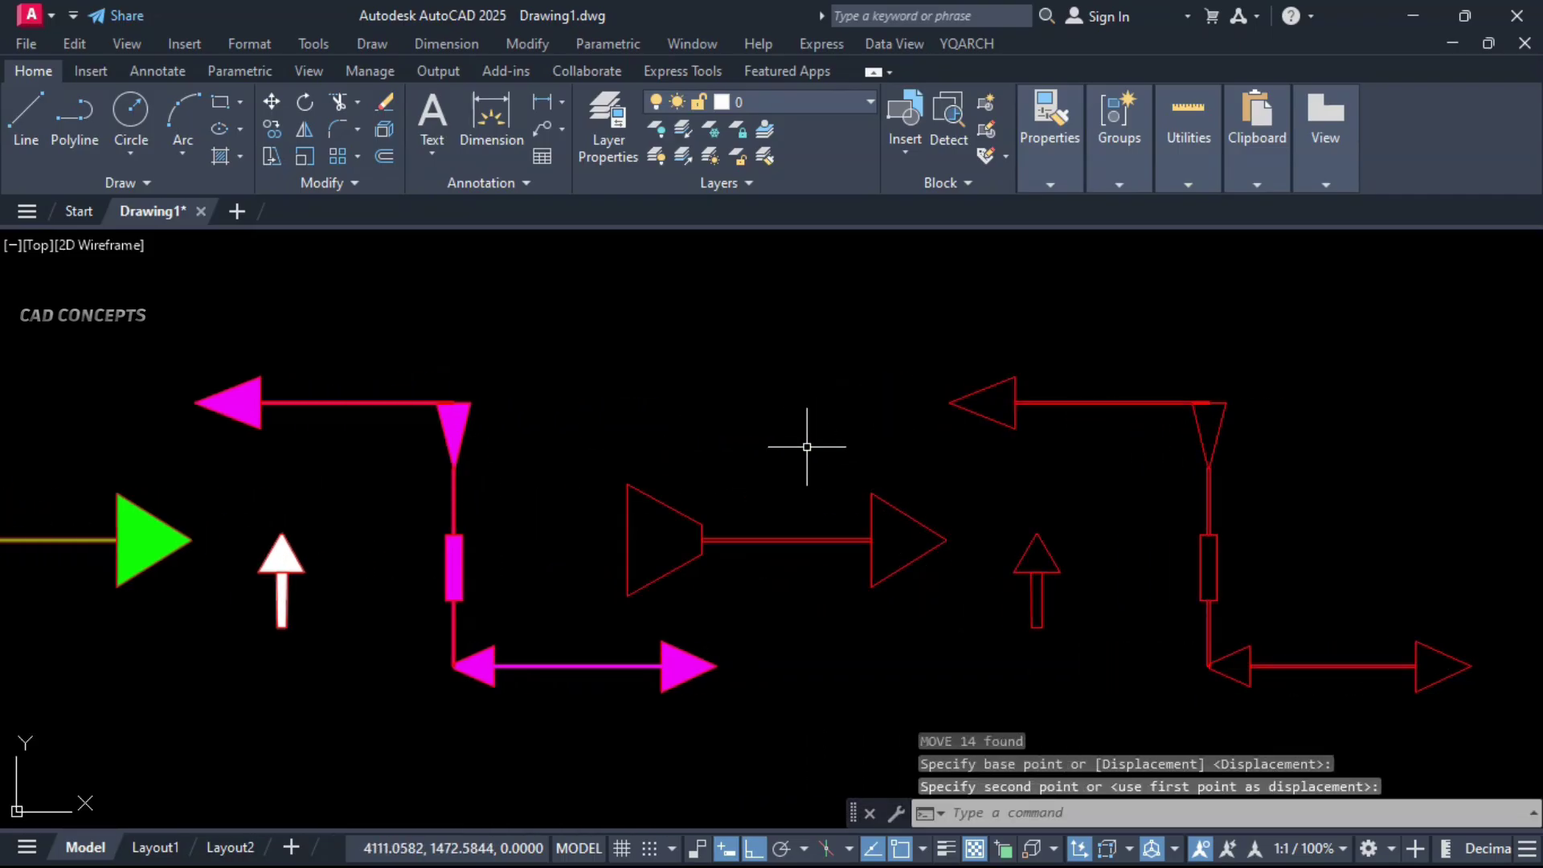
pyautogui.press('Escape')
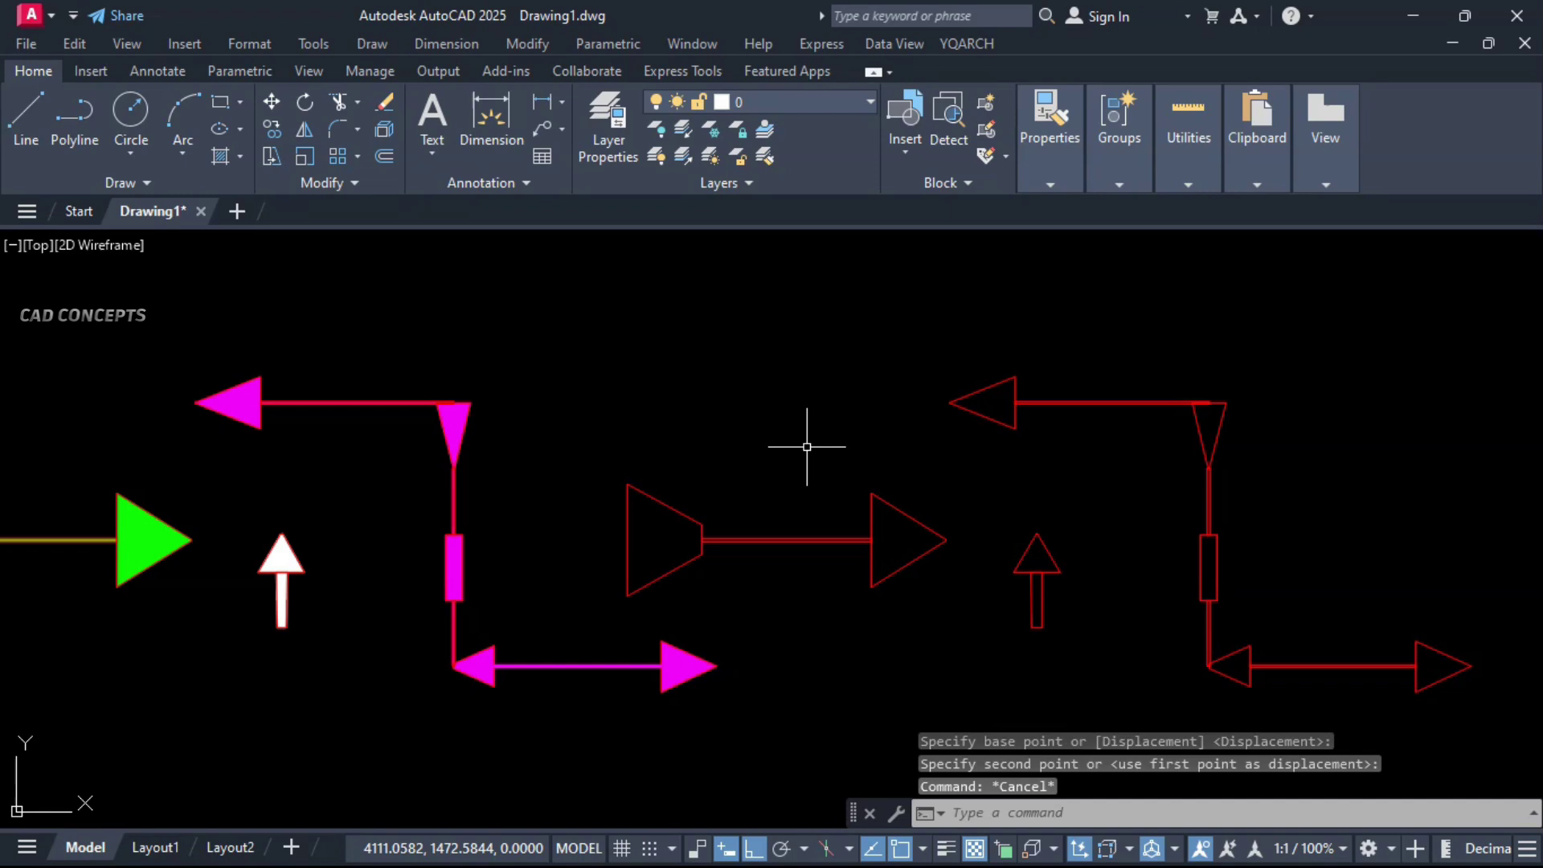
pyautogui.write('GGX')
pyautogui.press('Return')
pyautogui.write('P')
pyautogui.press('Return')
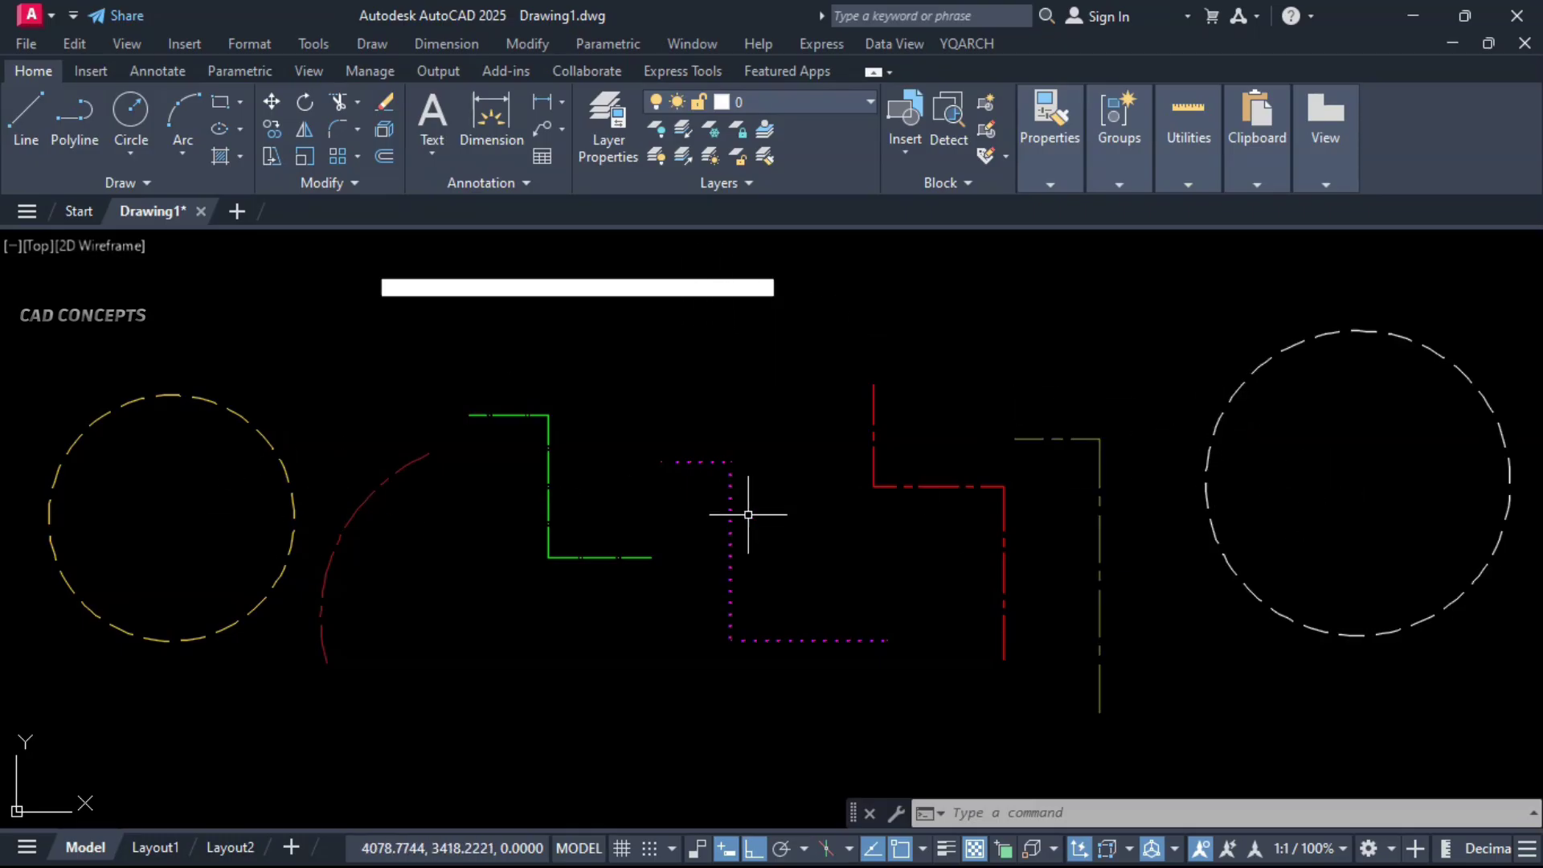
pyautogui.write('ma')
# Step: Start Match Properties from the white bar, cancel it, then launch SSW width matching
pyautogui.press('Return')
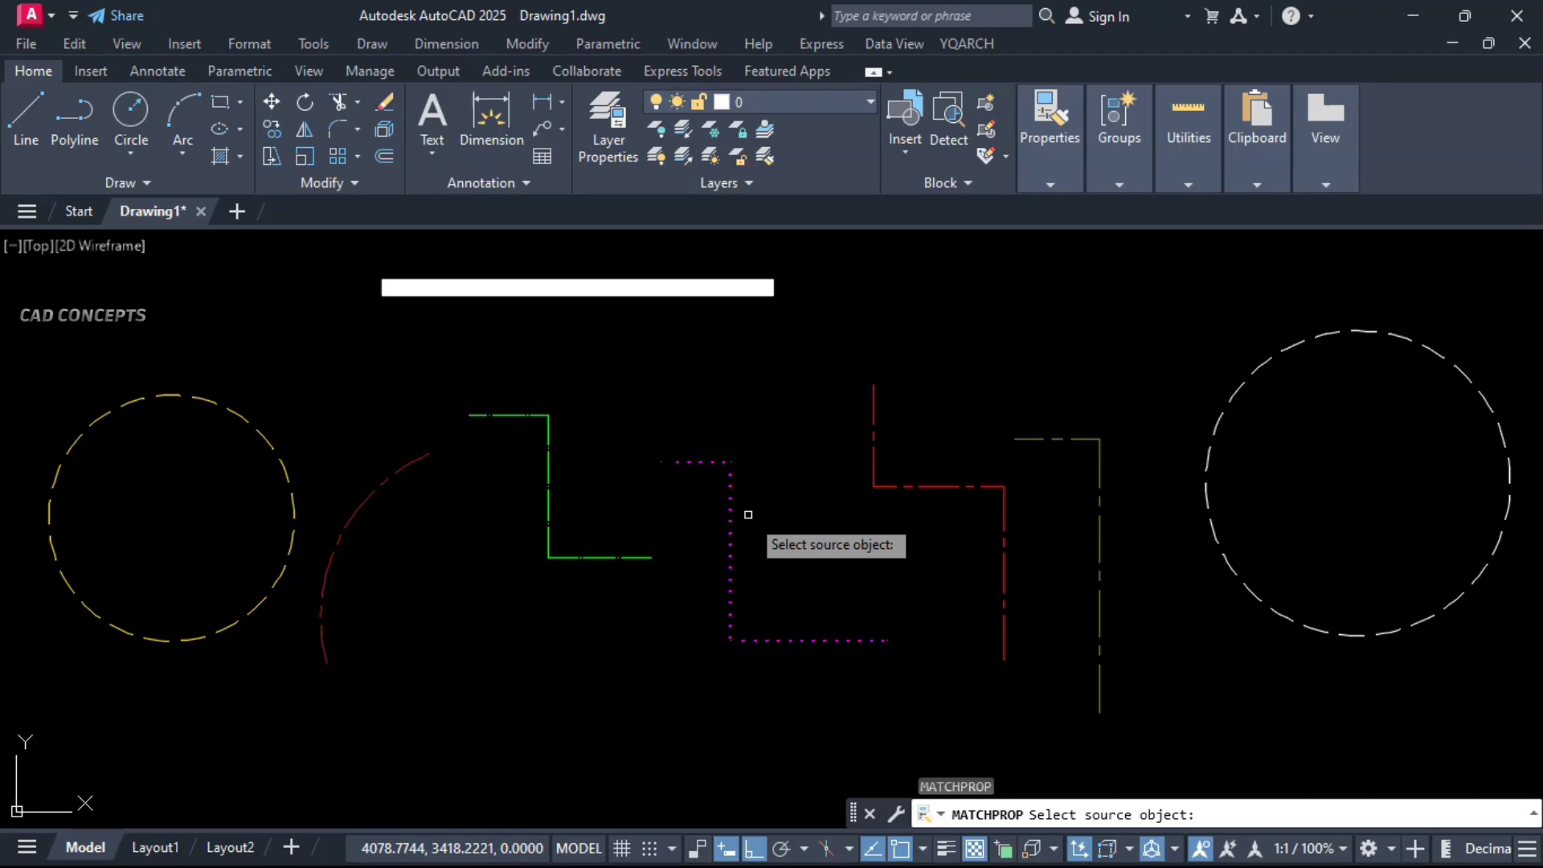
pyautogui.click(730, 294)
pyautogui.click(1288, 391)
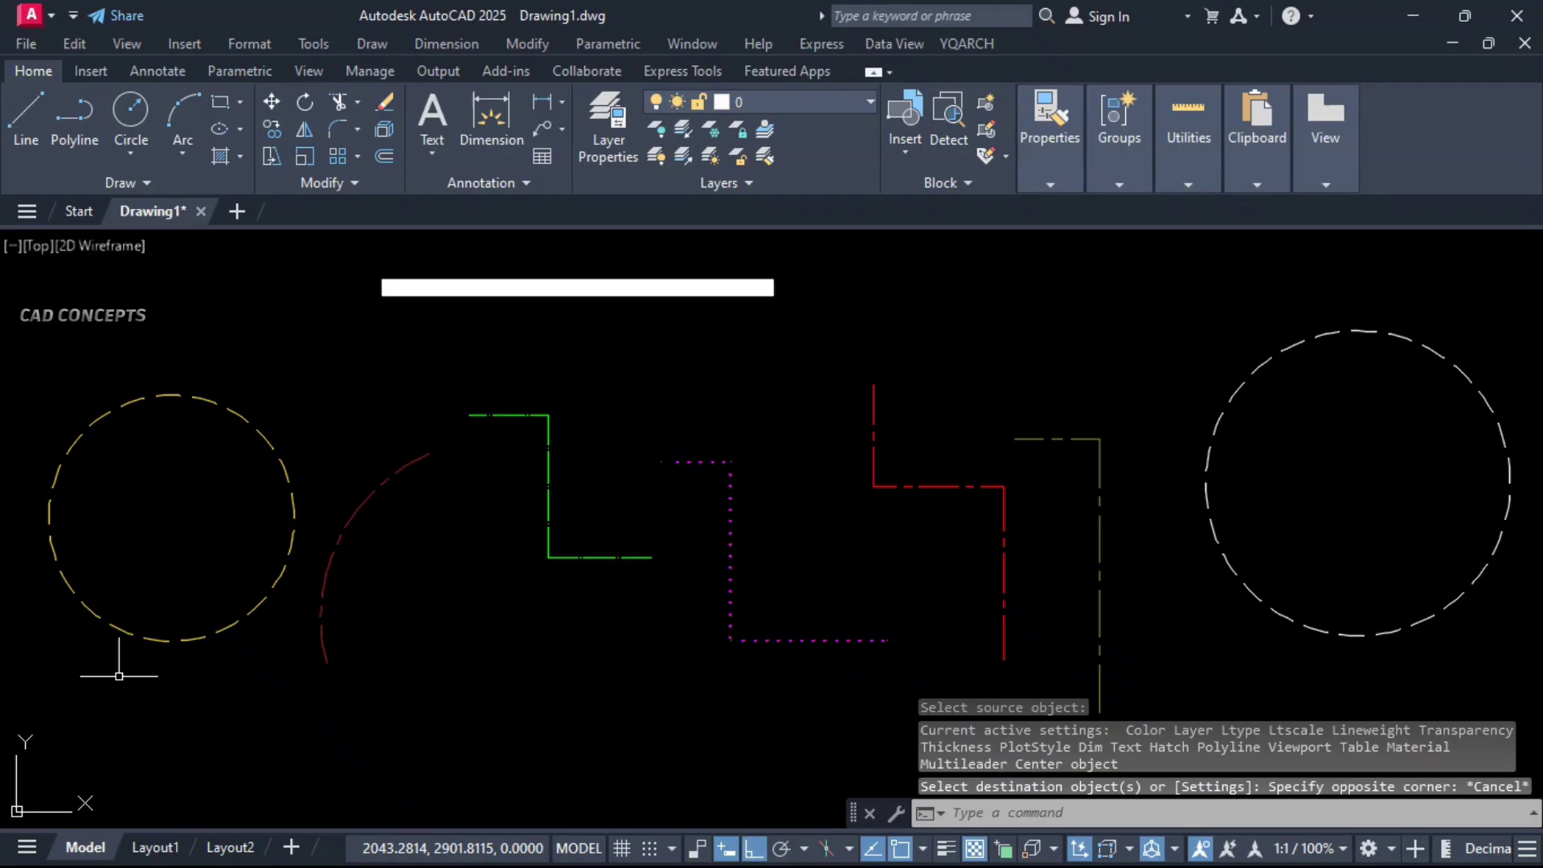
pyautogui.press('Escape')
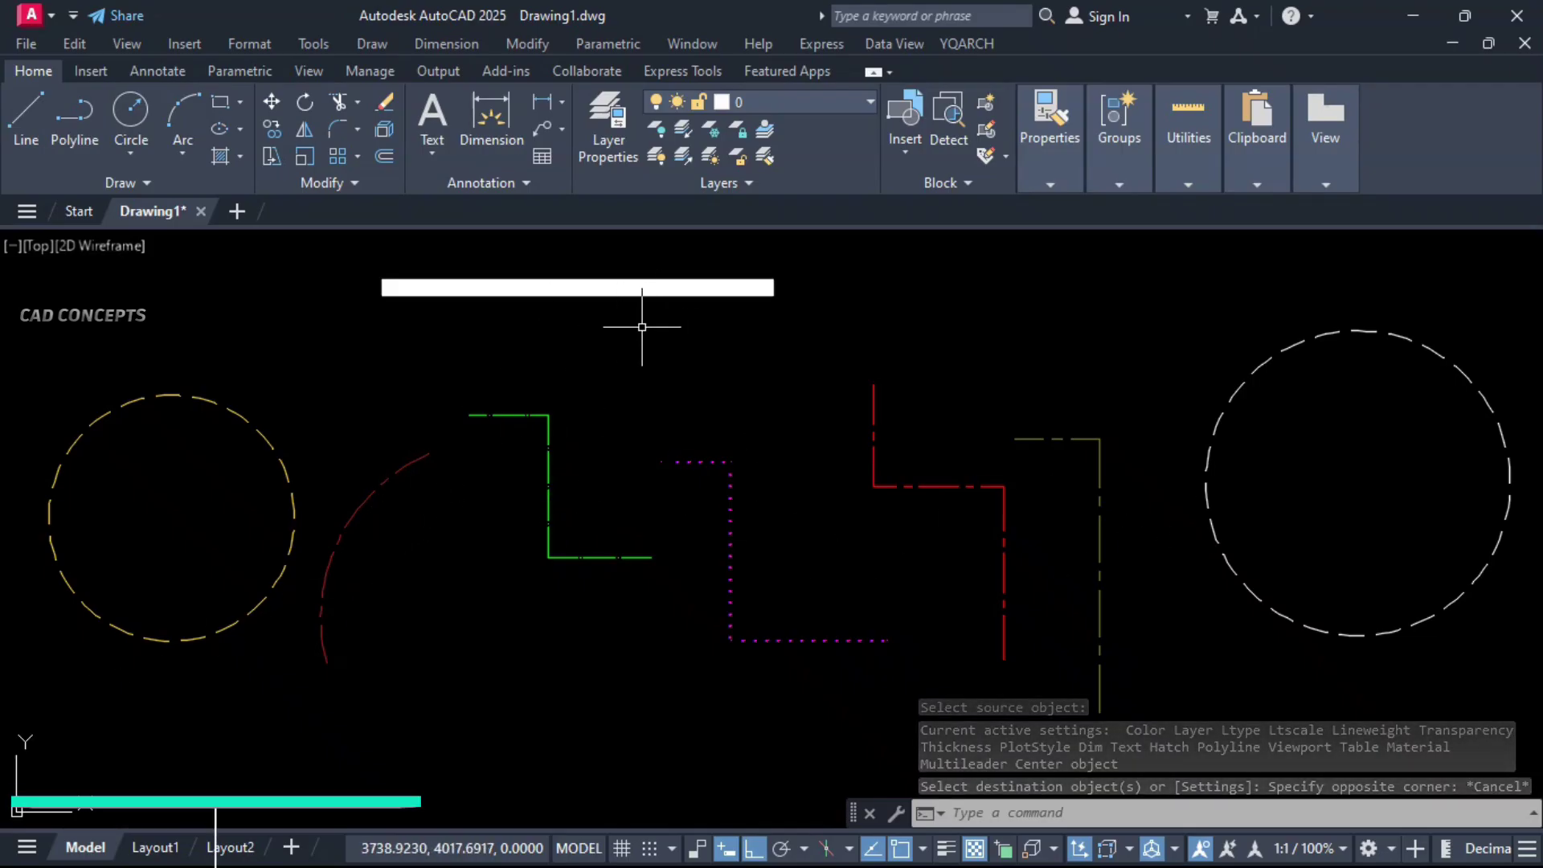
pyautogui.write('SSW')
pyautogui.press('Return')
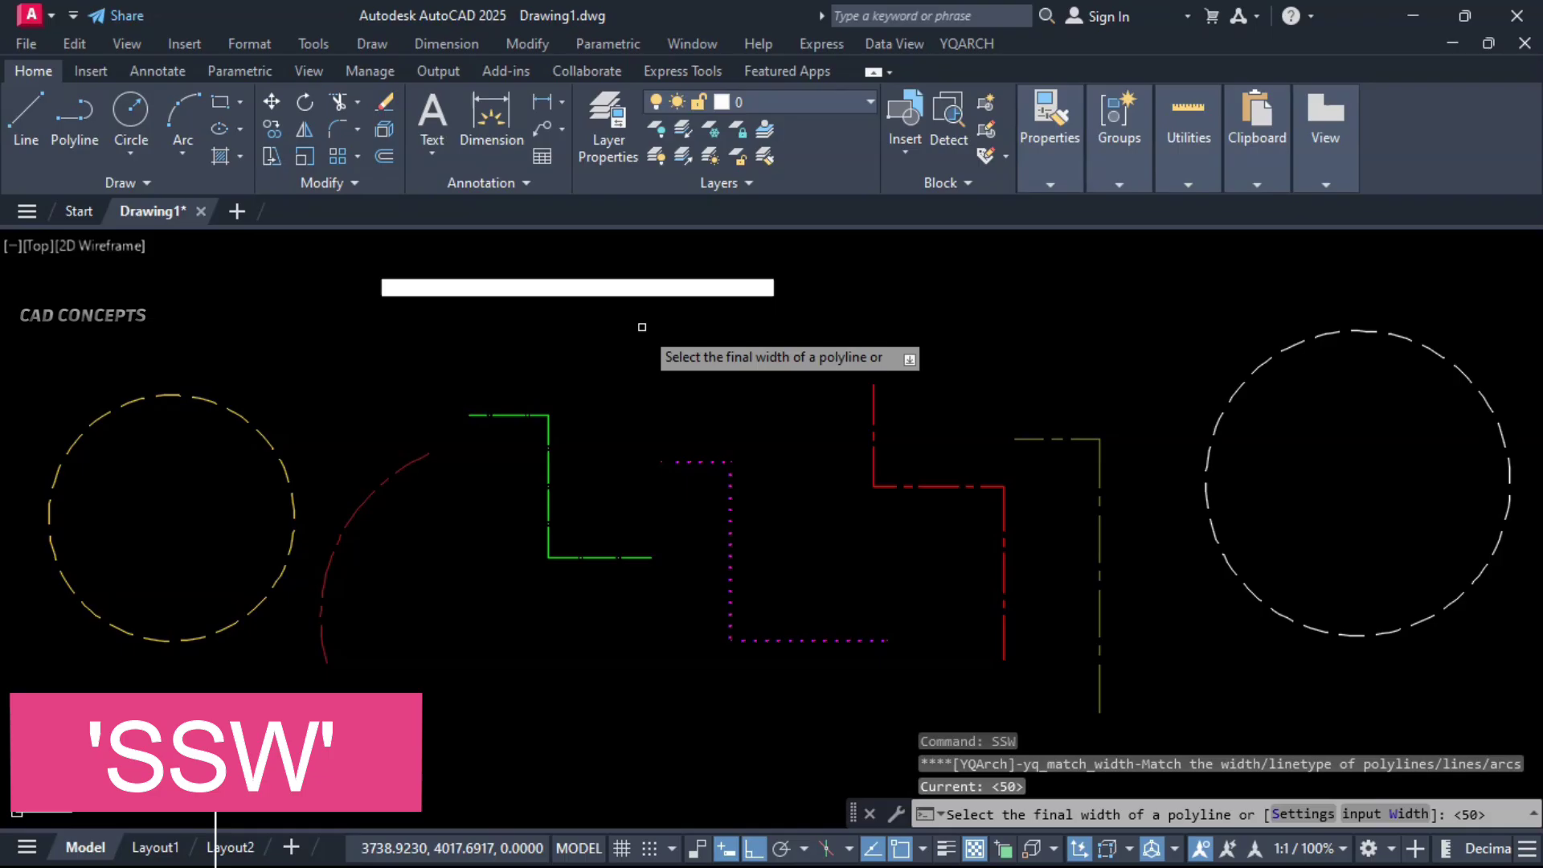
pyautogui.write('S')
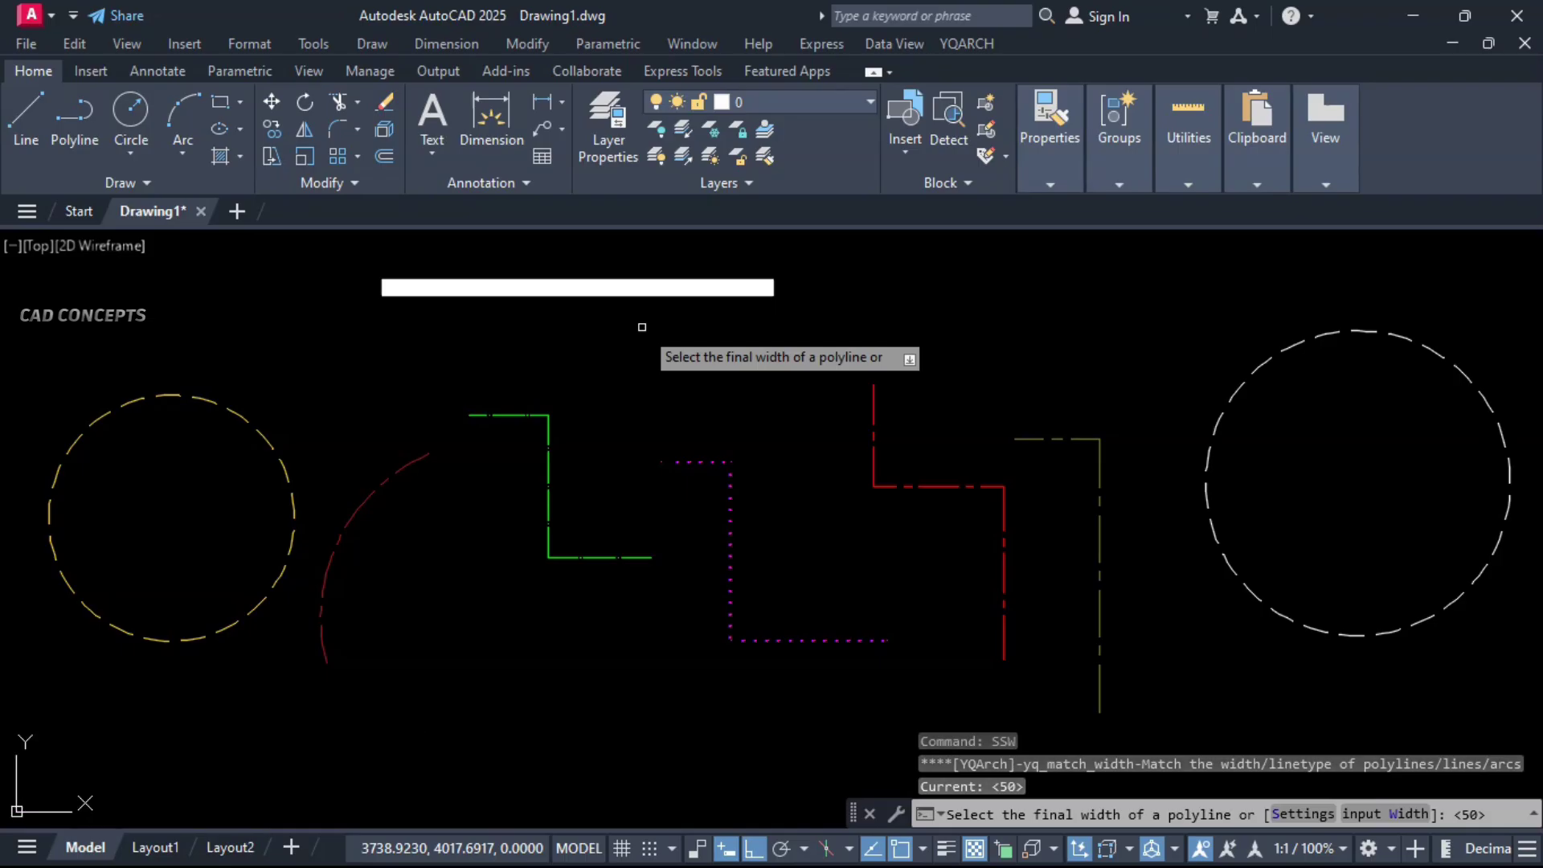
# Step: Accept the Match Width settings and widen the seven dashed shapes to the white bar's width
pyautogui.press('Return')
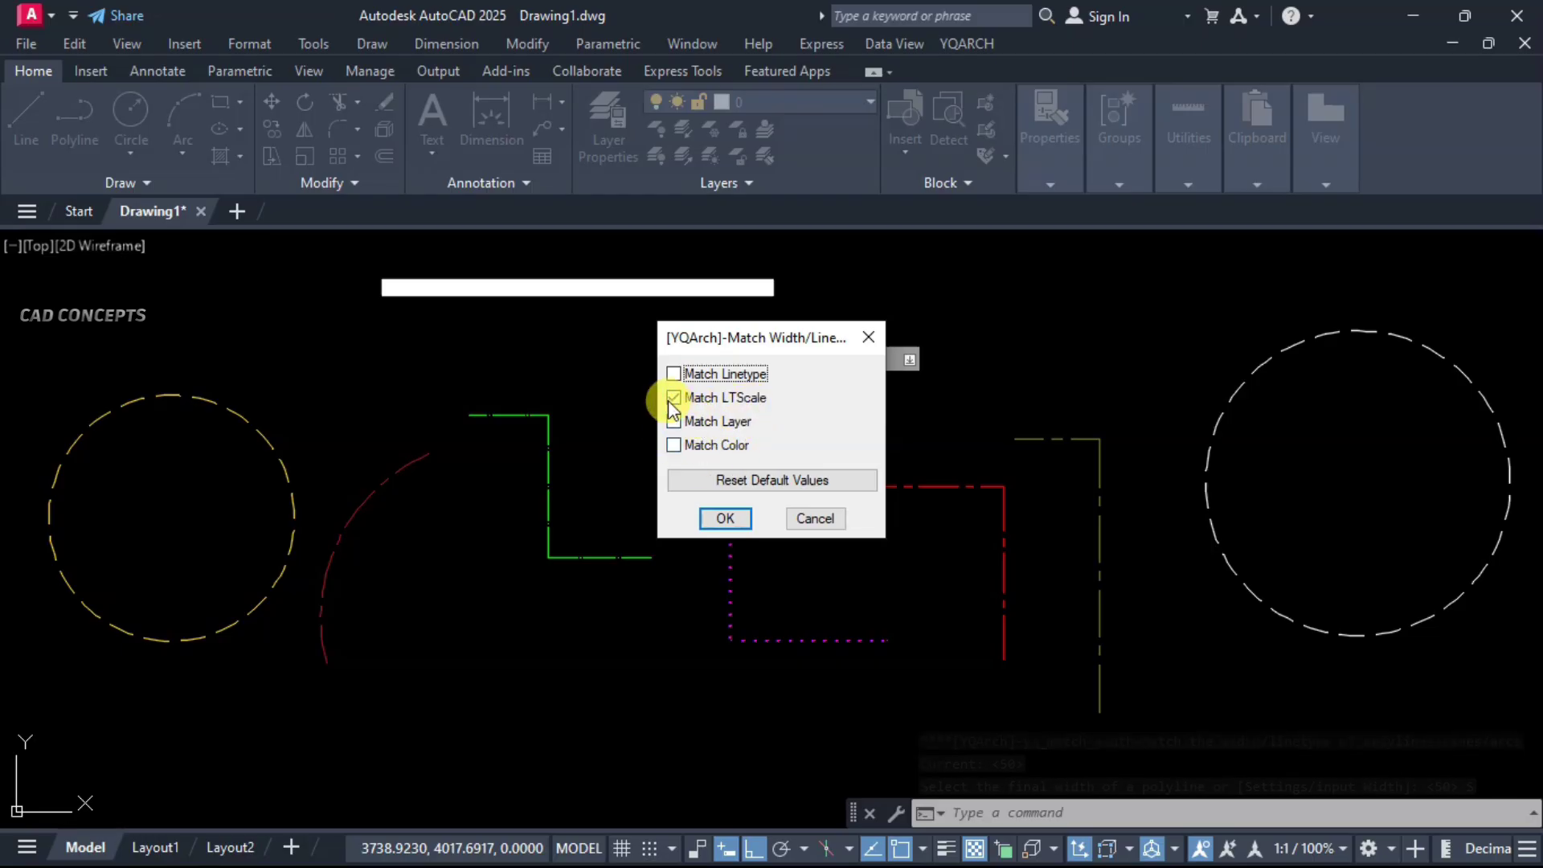
pyautogui.click(728, 518)
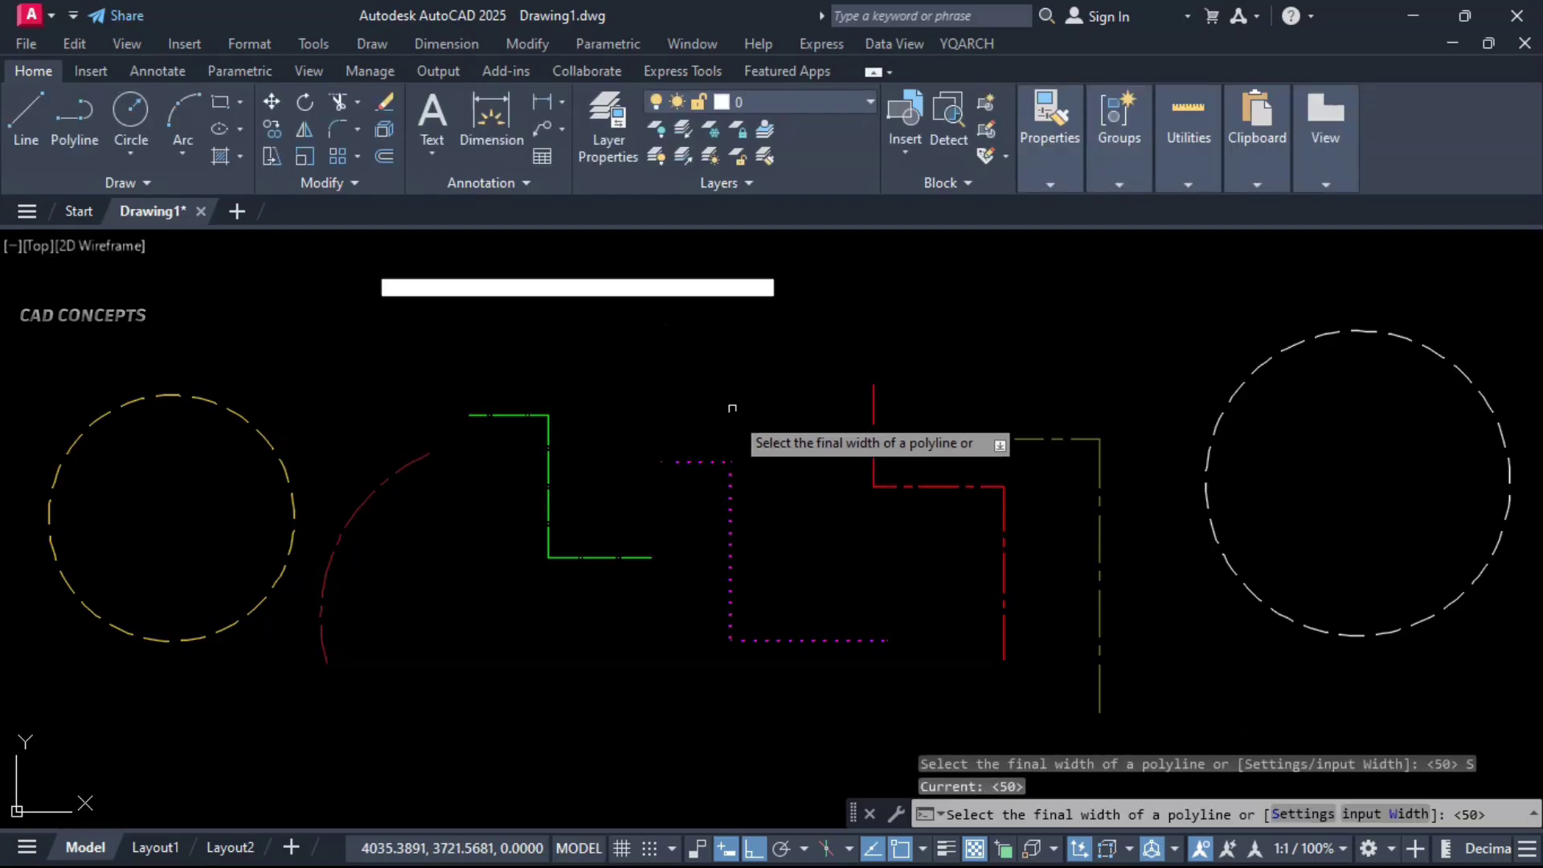
pyautogui.click(735, 296)
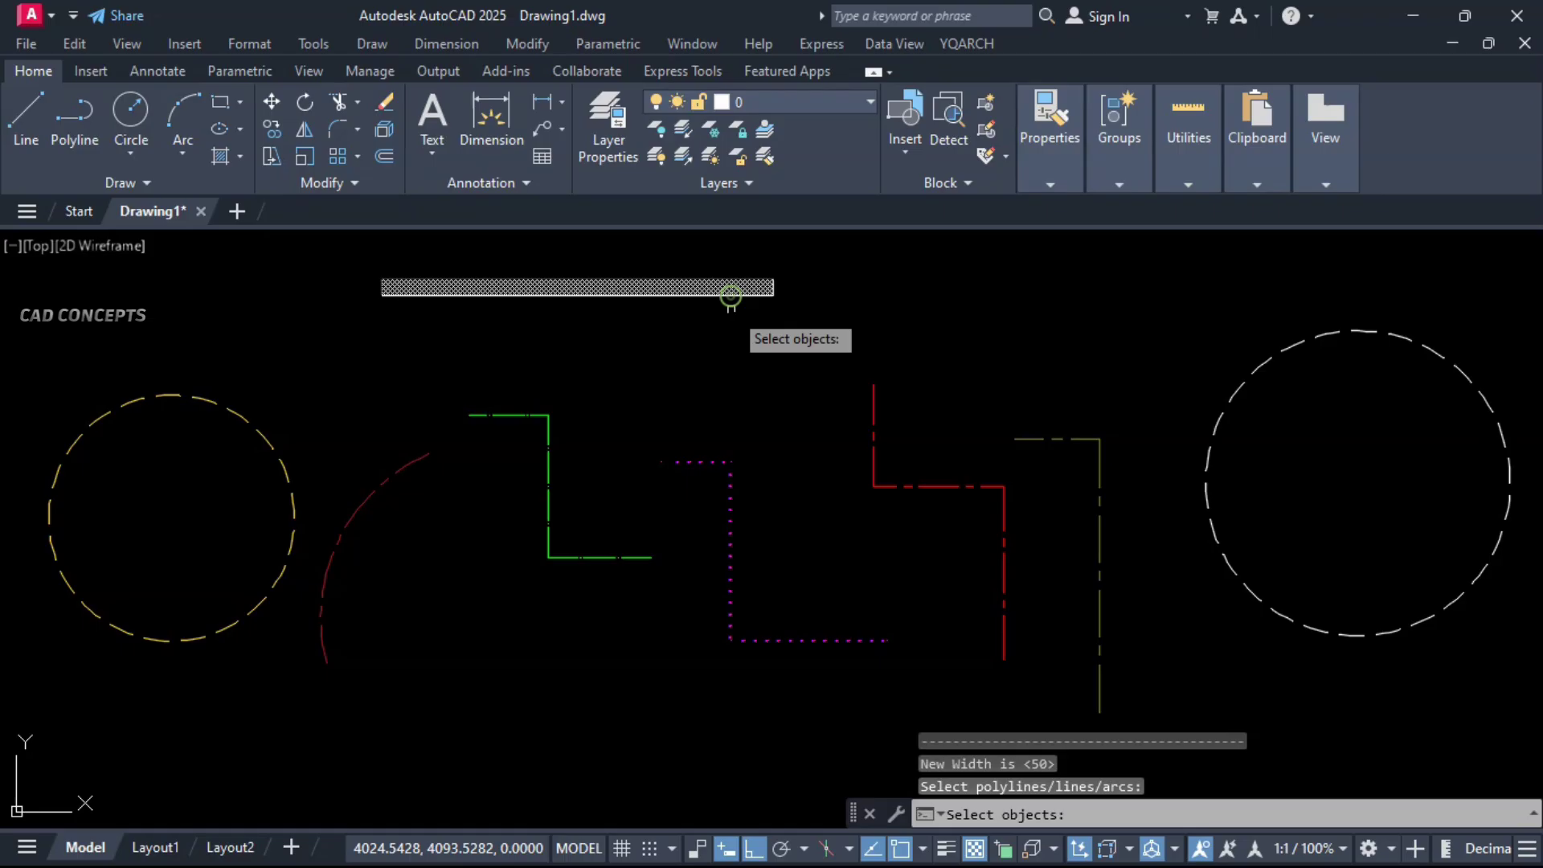
pyautogui.moveTo(1339, 423); pyautogui.dragTo(202, 591)
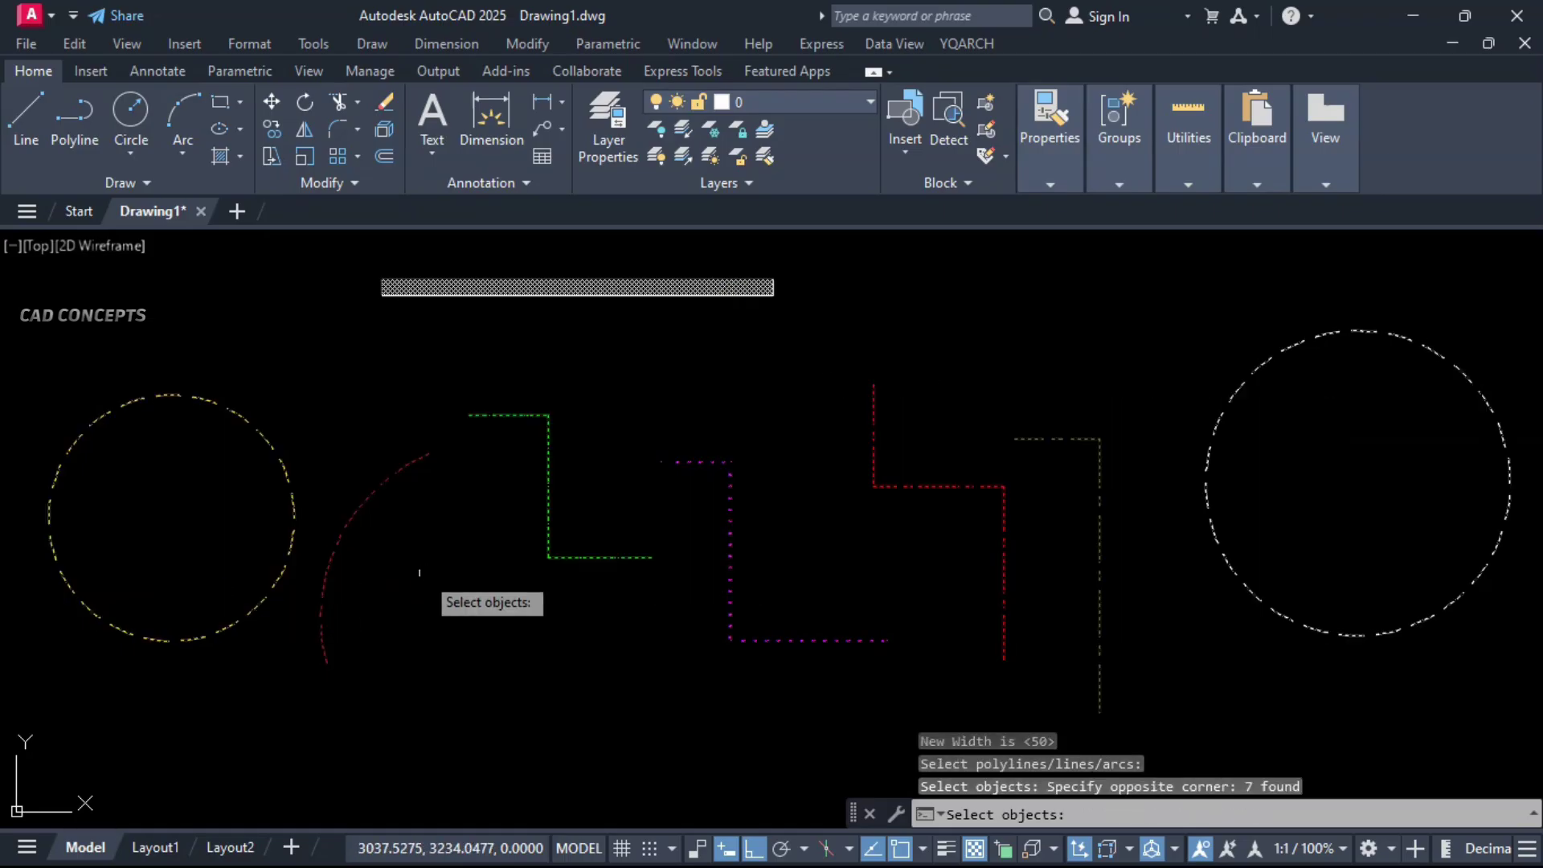
pyautogui.press('Return')
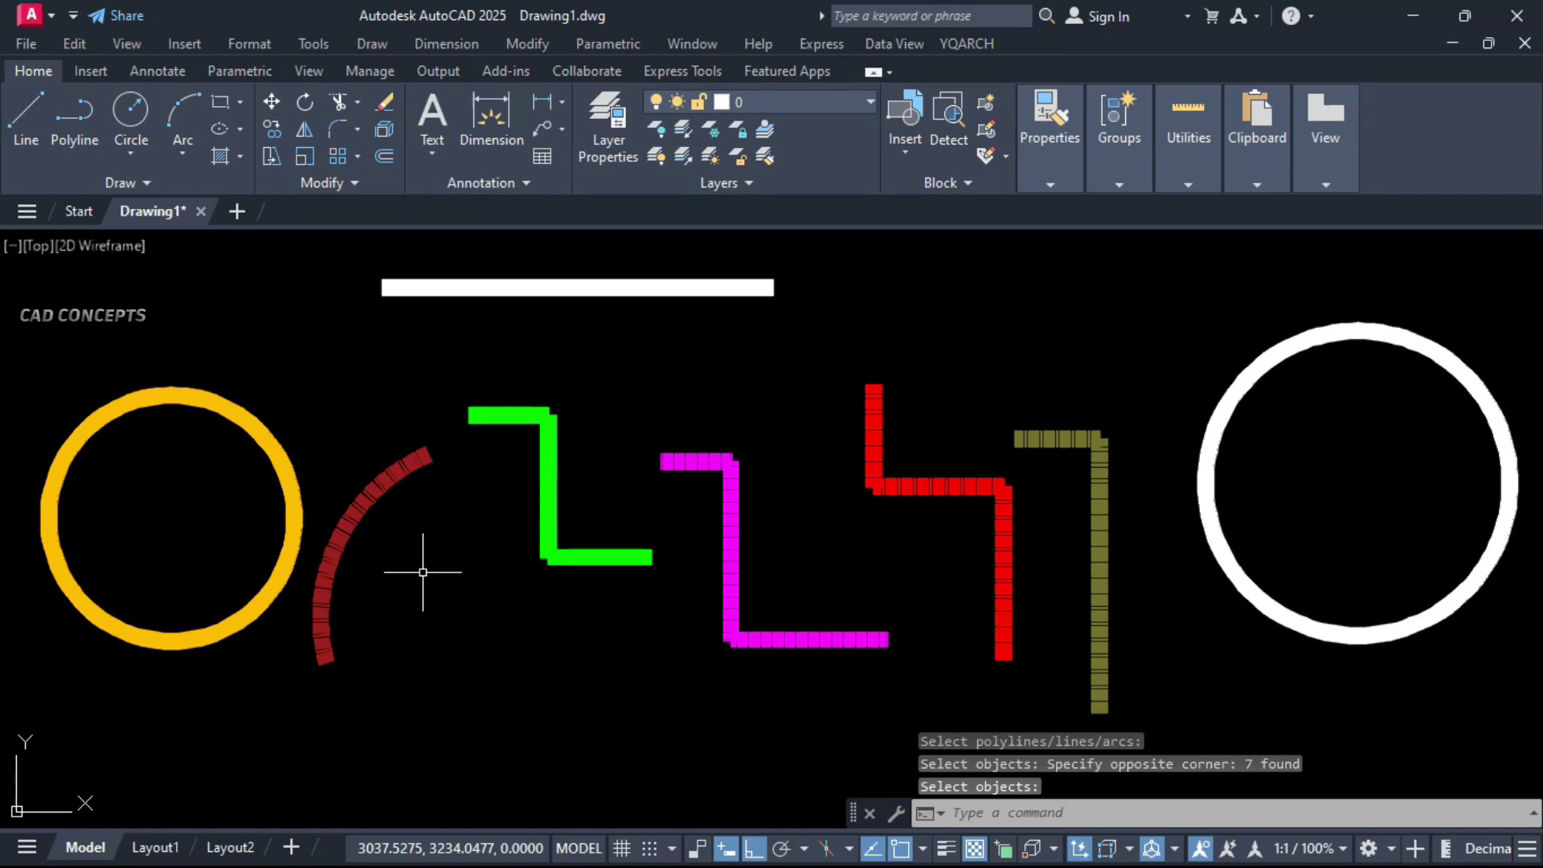
pyautogui.click(254, 410)
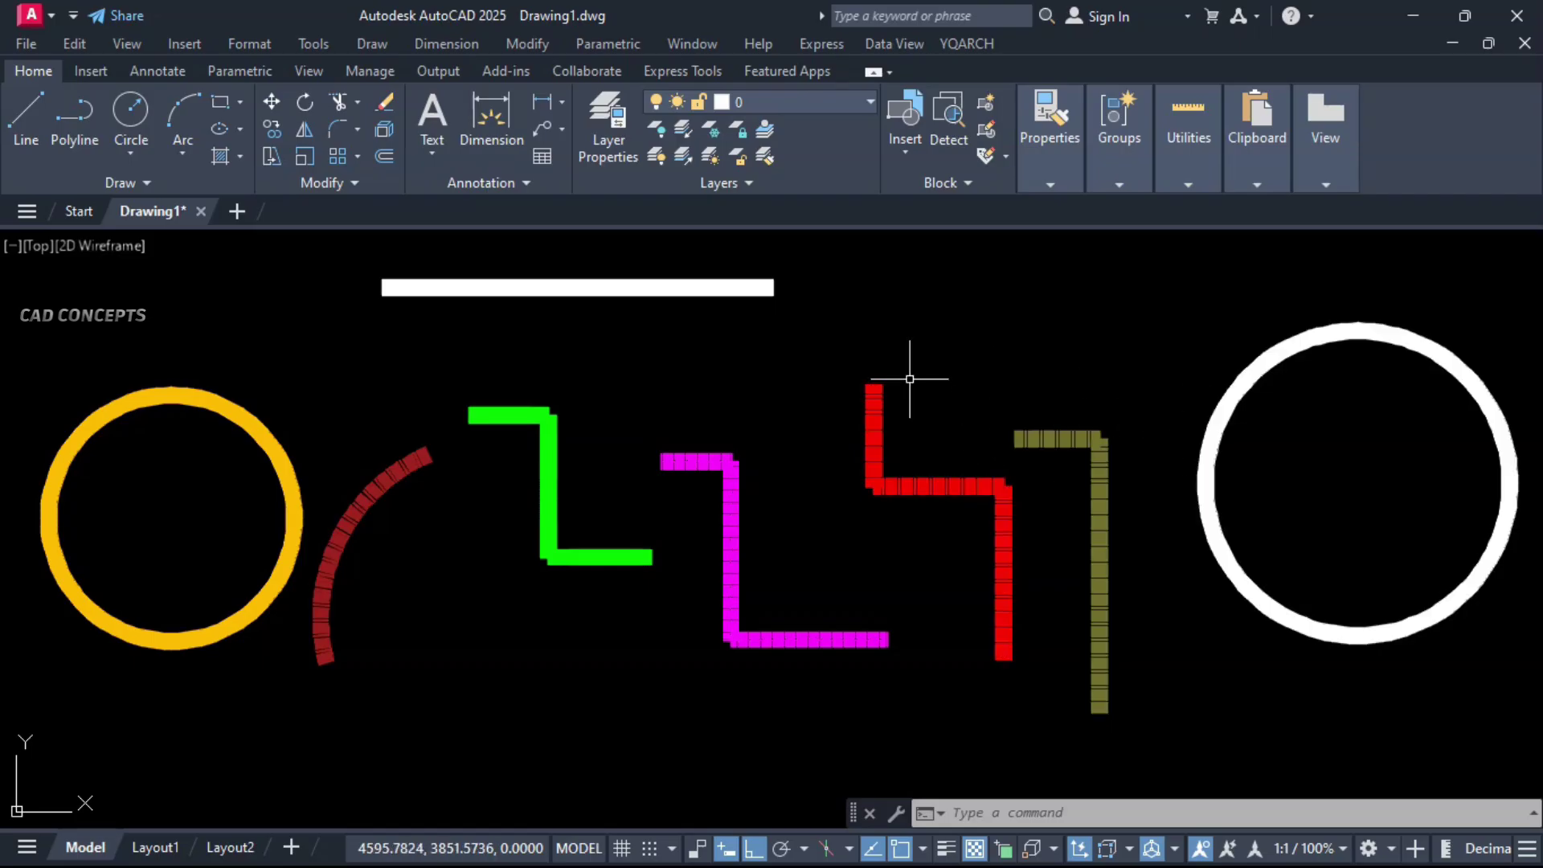
pyautogui.press('Return')
pyautogui.write('SSW')
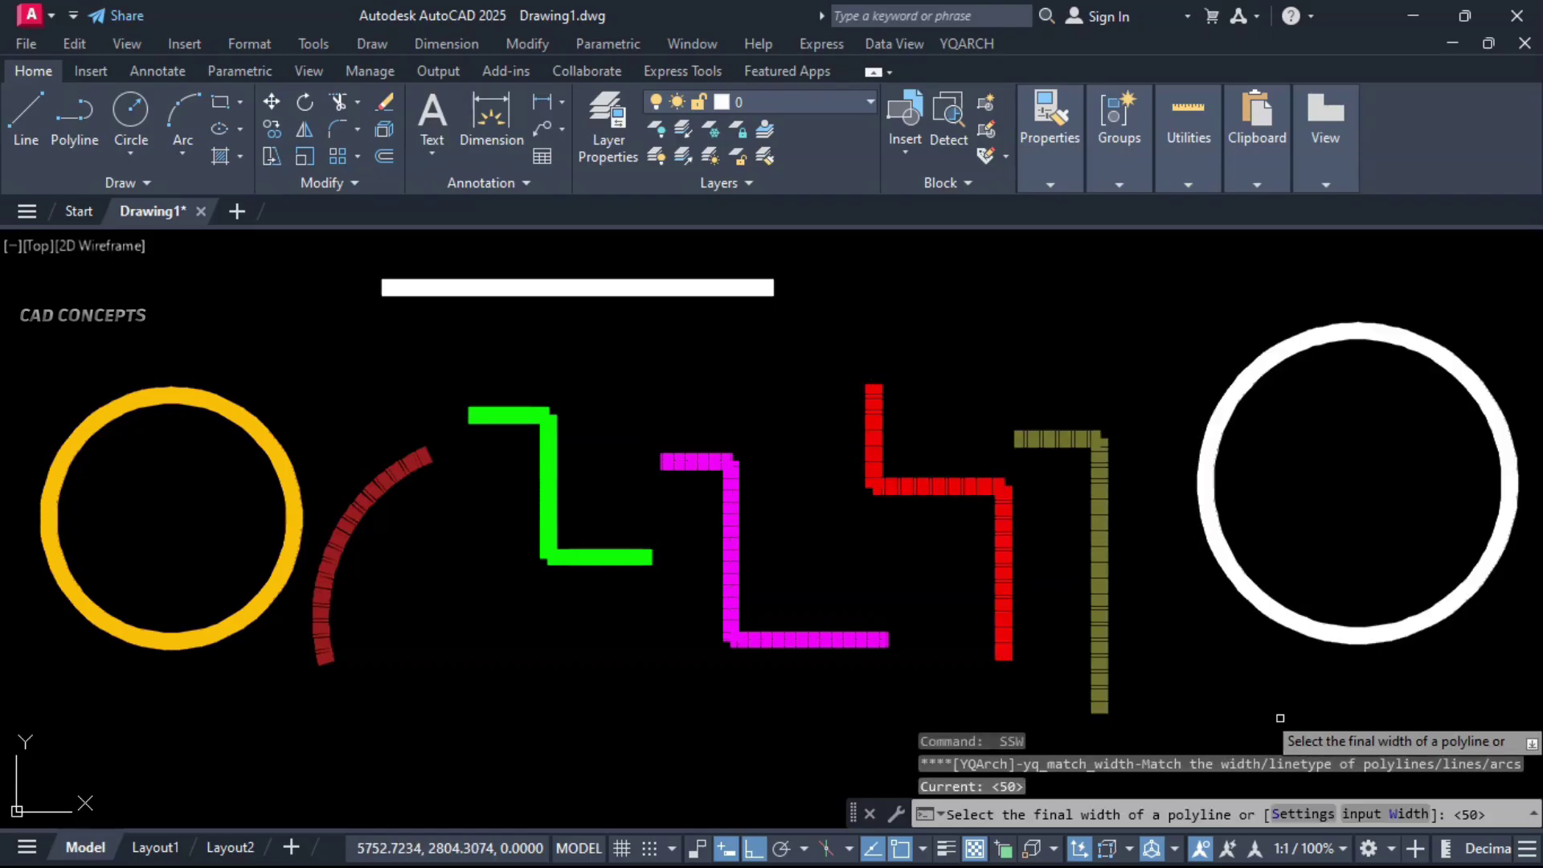
# Step: Set all eight shapes to a typed width of 20
pyautogui.click(1372, 817)
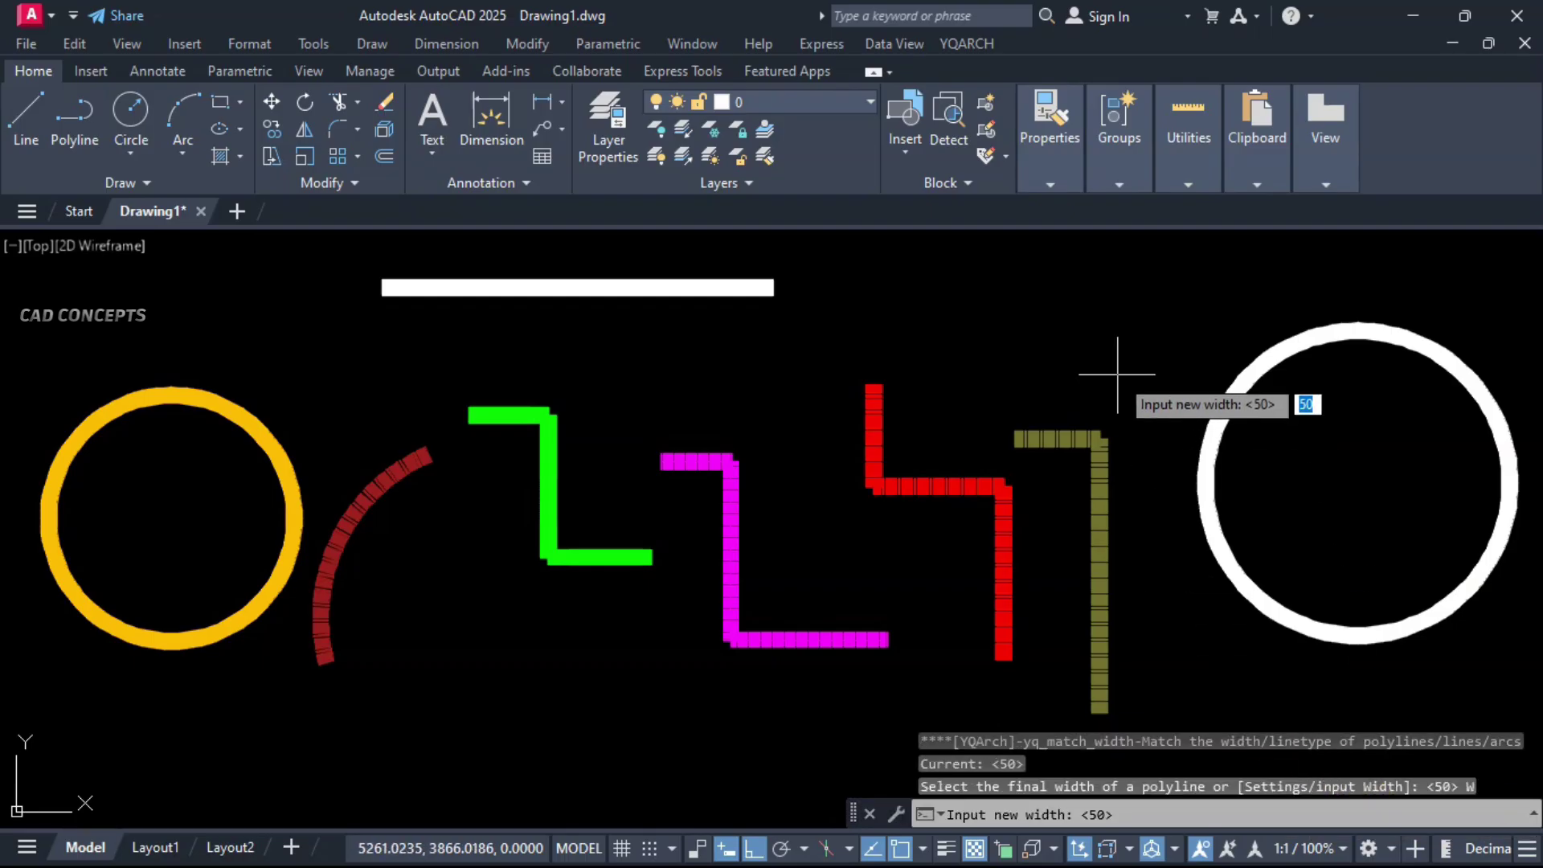
pyautogui.write('20')
pyautogui.press('Return')
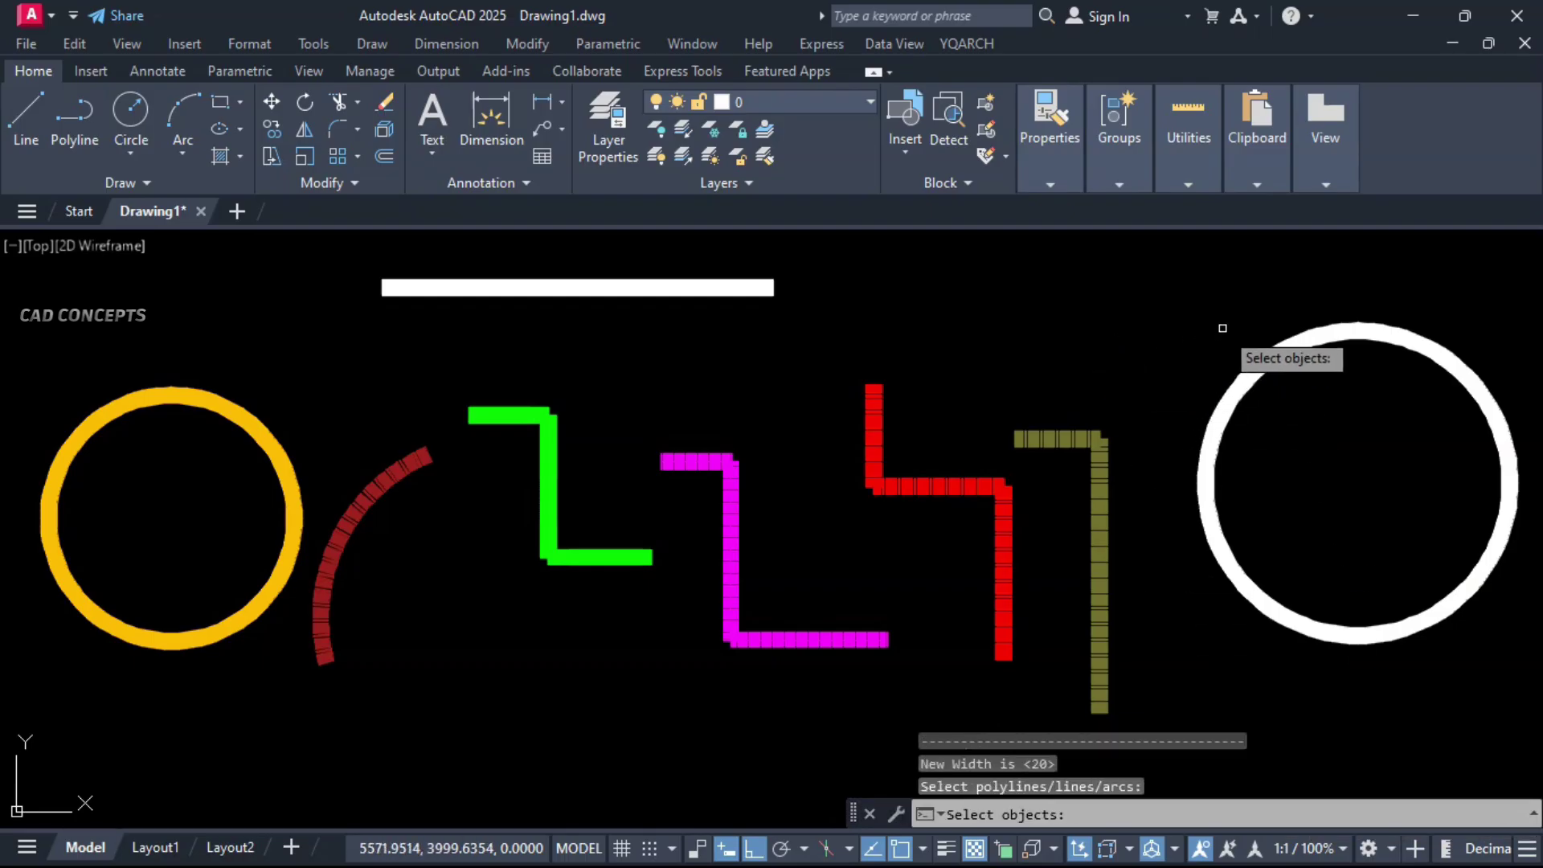
pyautogui.click(1355, 253)
pyautogui.click(278, 669)
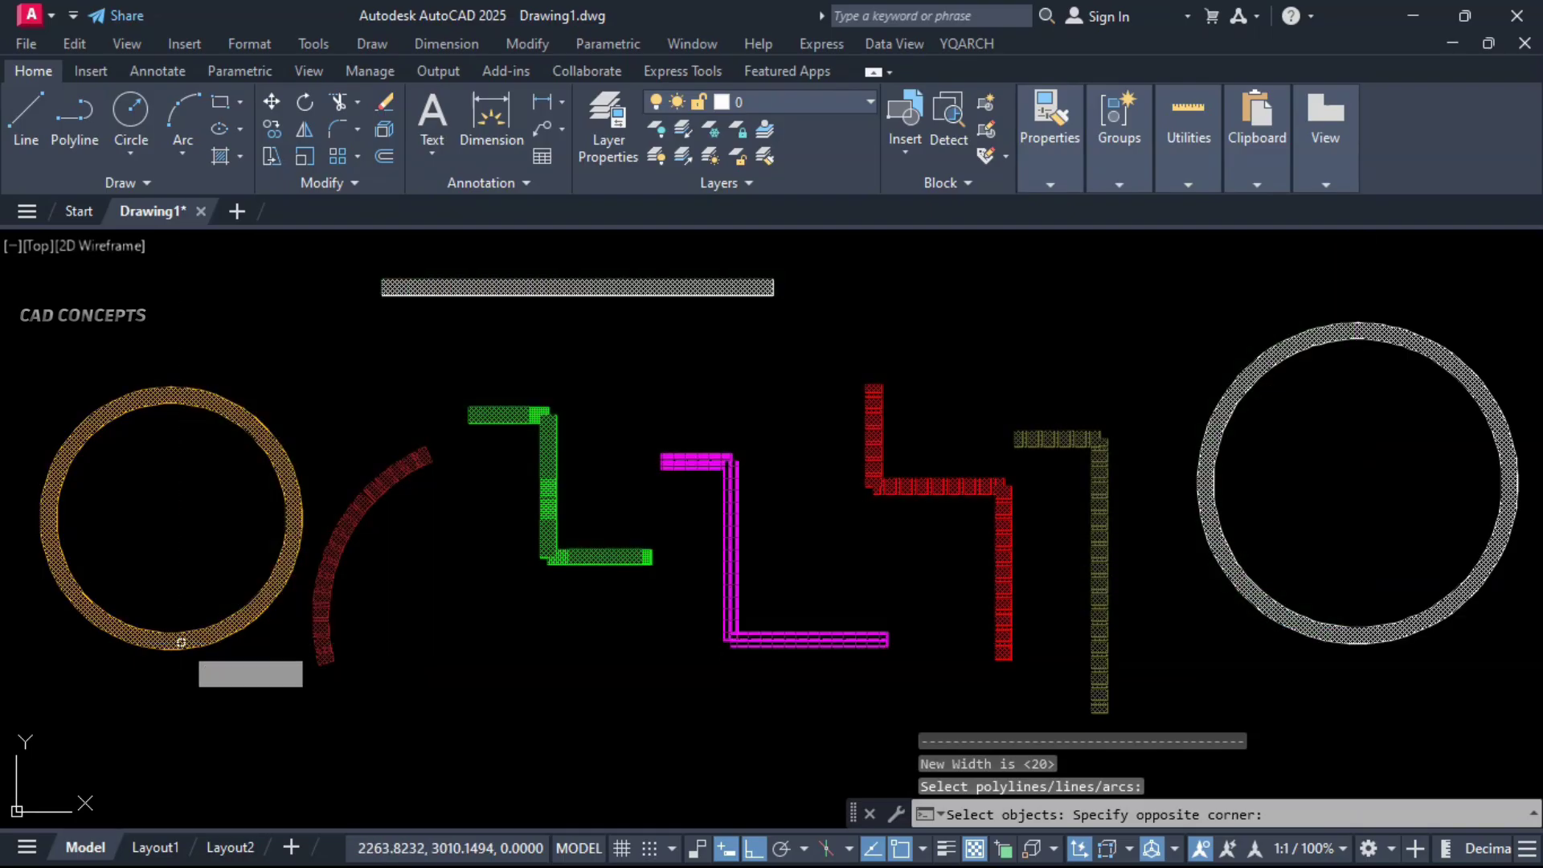
pyautogui.press('Return')
# Step: Rerun width matching and set all the shapes to width 5
pyautogui.press('Return')
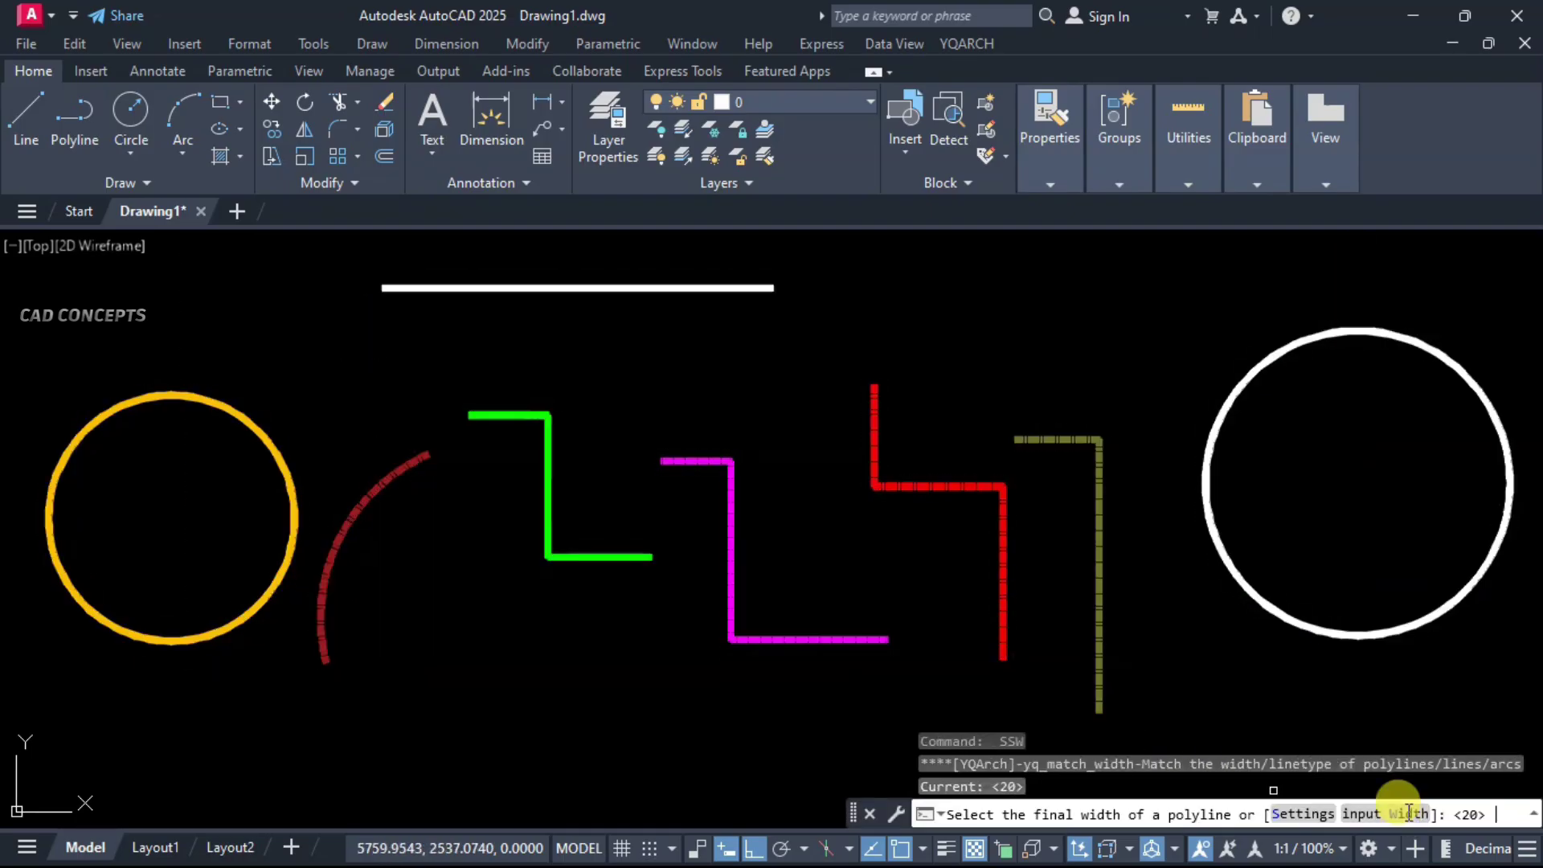
pyautogui.write('w')
pyautogui.press('Return')
pyautogui.write('5')
pyautogui.press('Return')
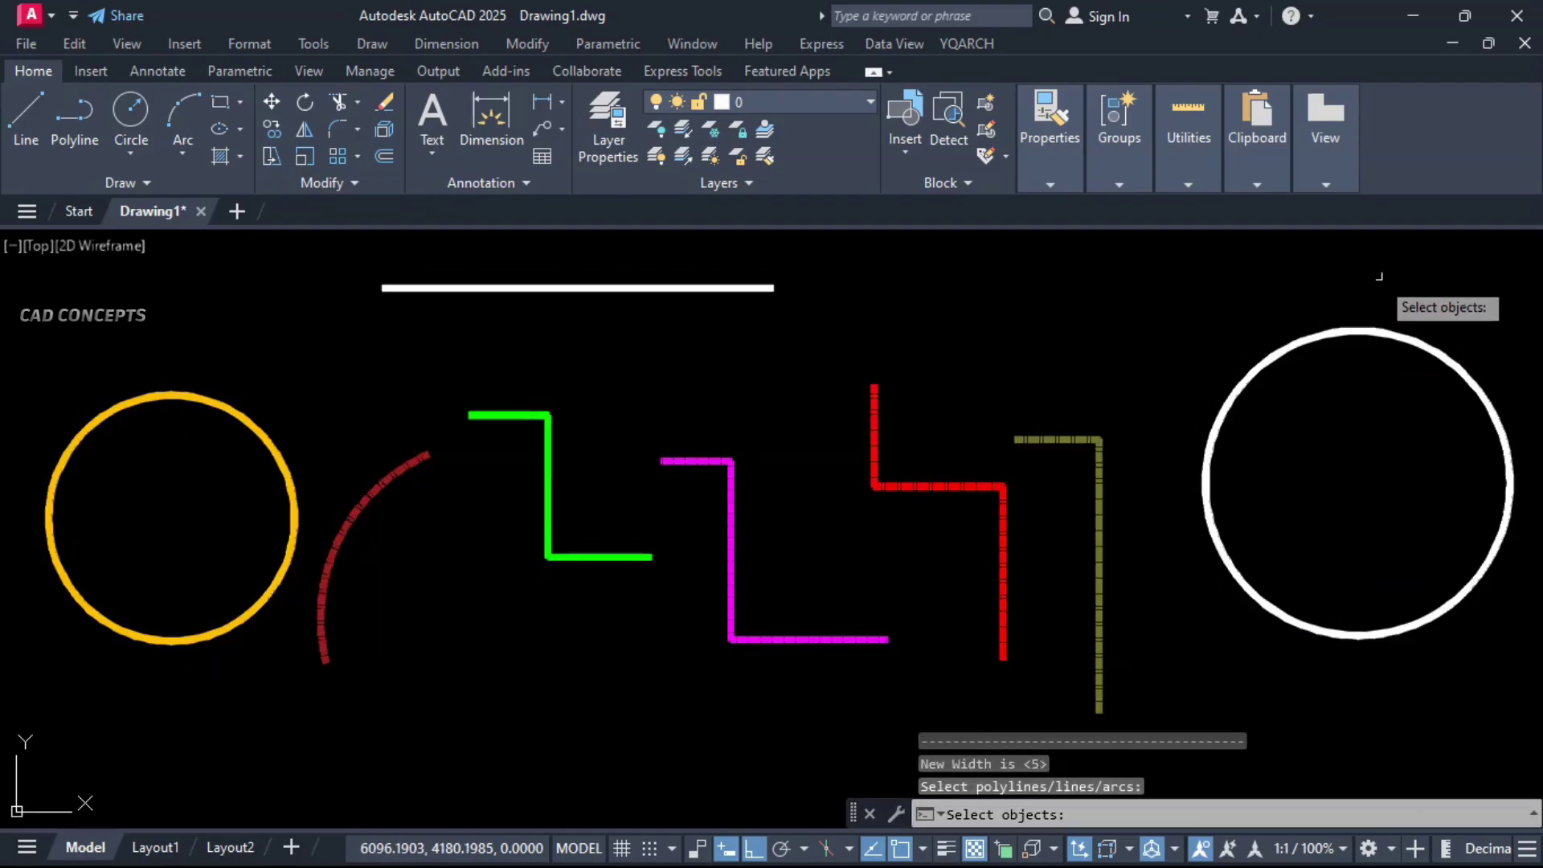
pyautogui.click(1378, 276)
pyautogui.click(72, 681)
pyautogui.press('Return')
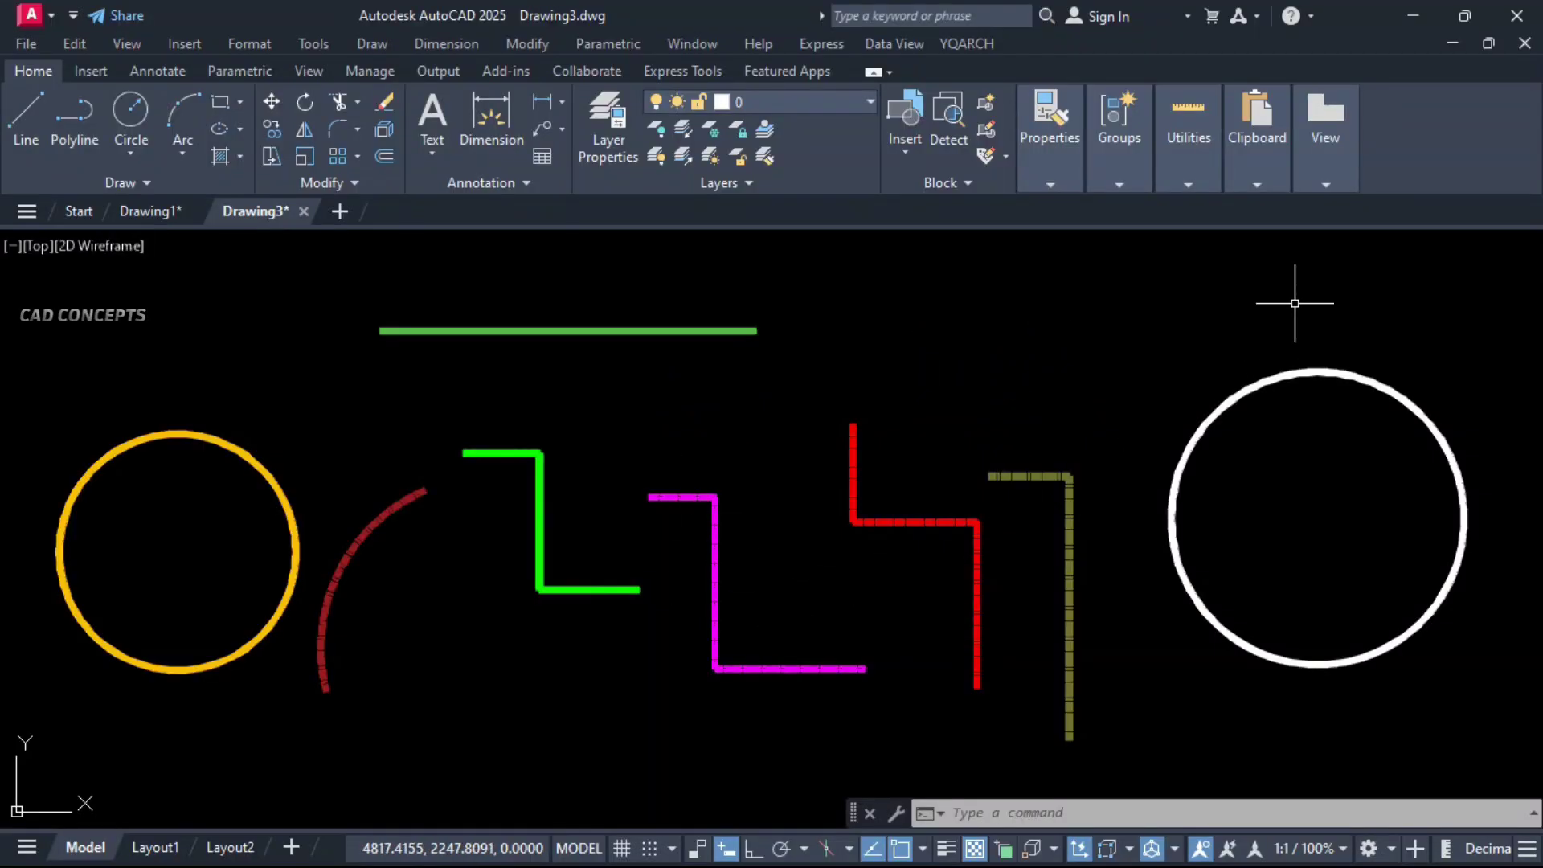
pyautogui.click(1293, 308)
pyautogui.click(182, 711)
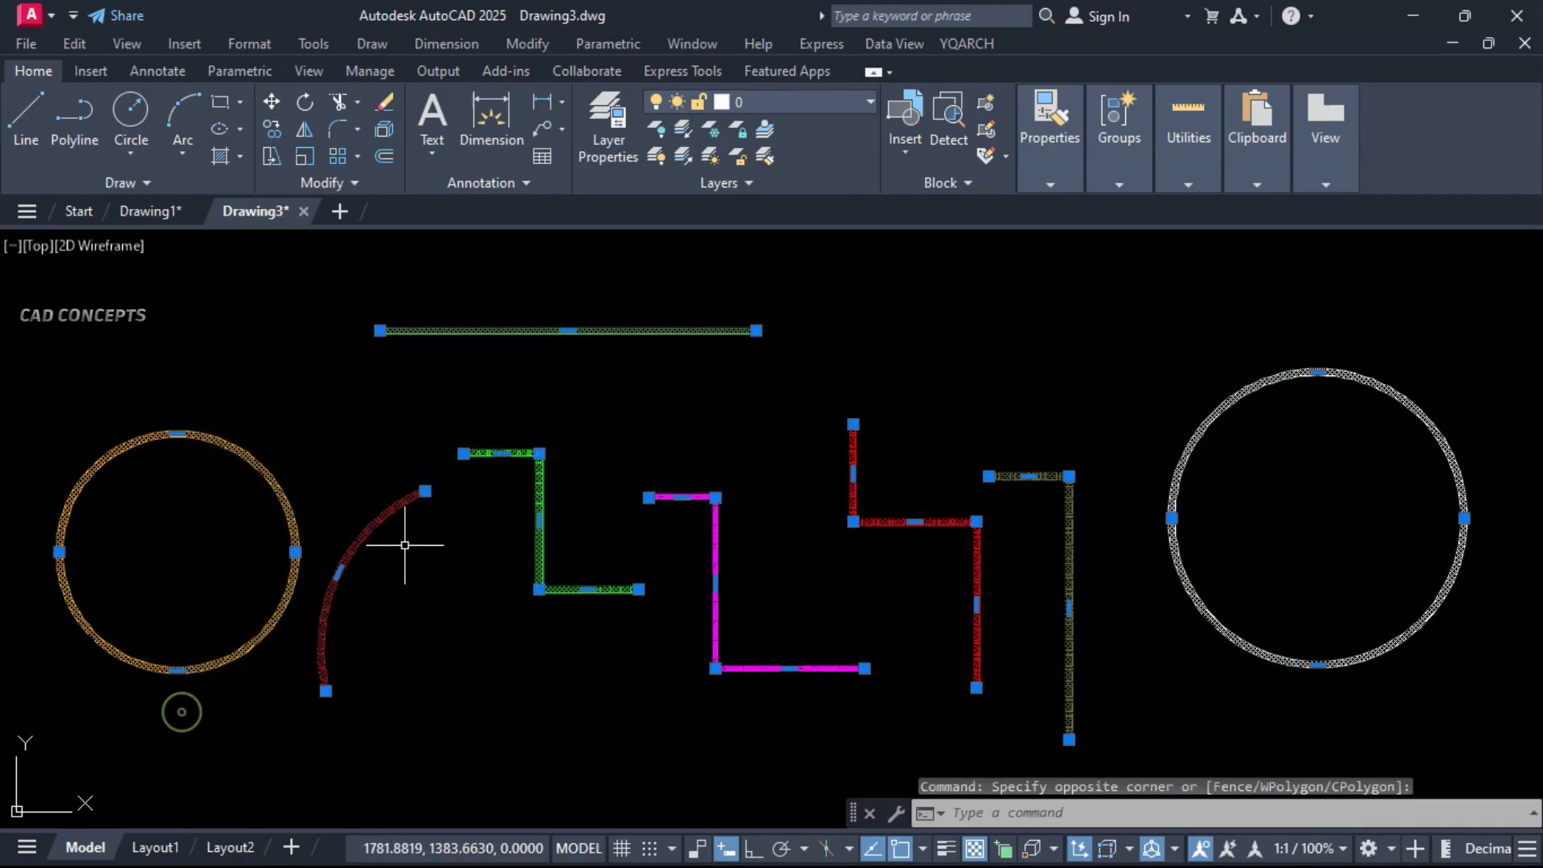
pyautogui.click(746, 101)
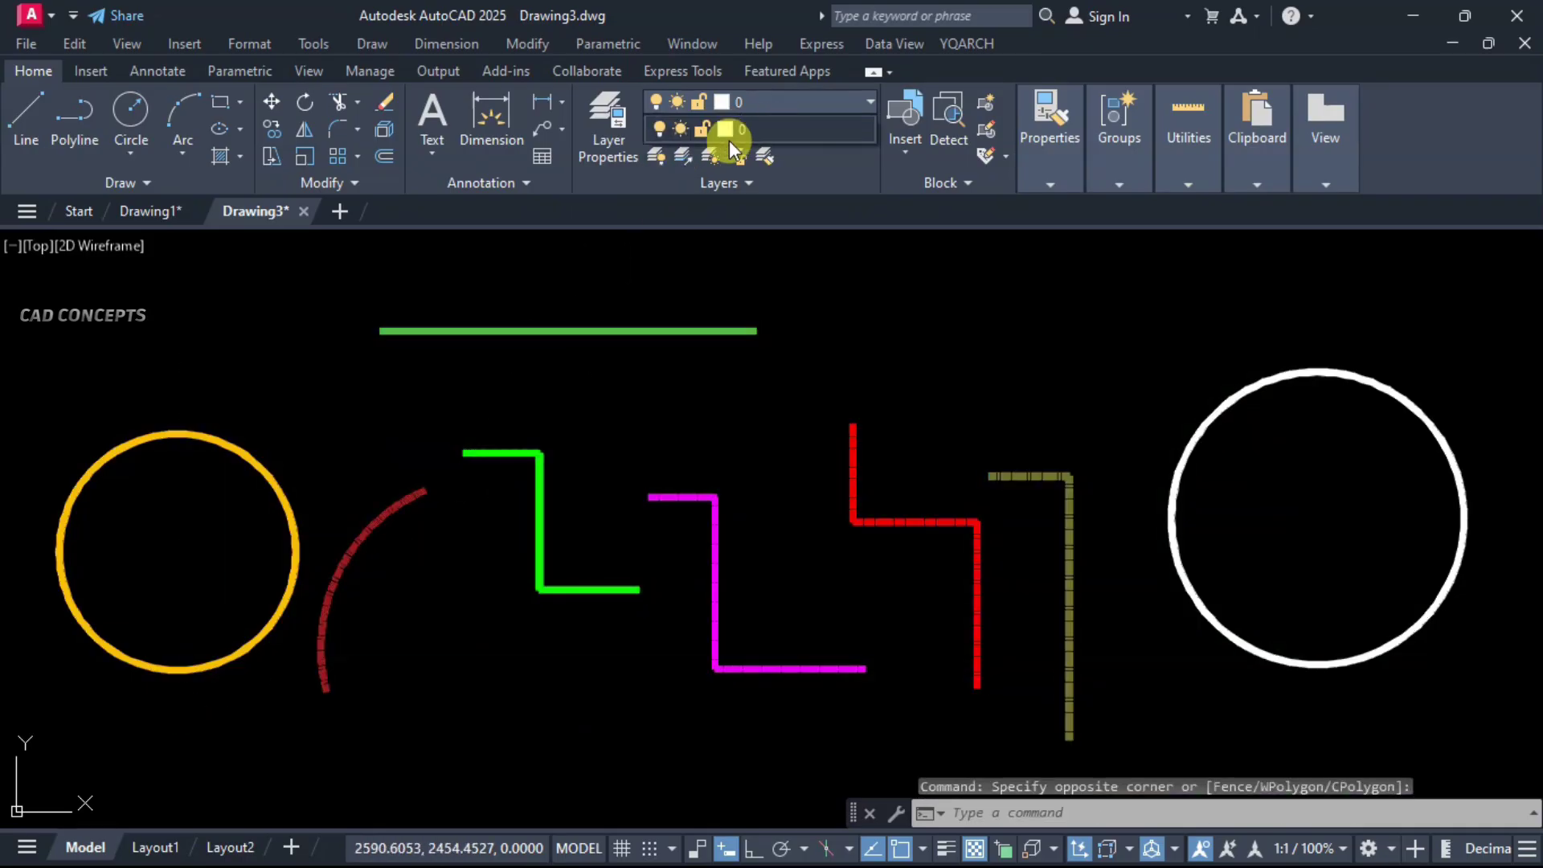
pyautogui.click(785, 128)
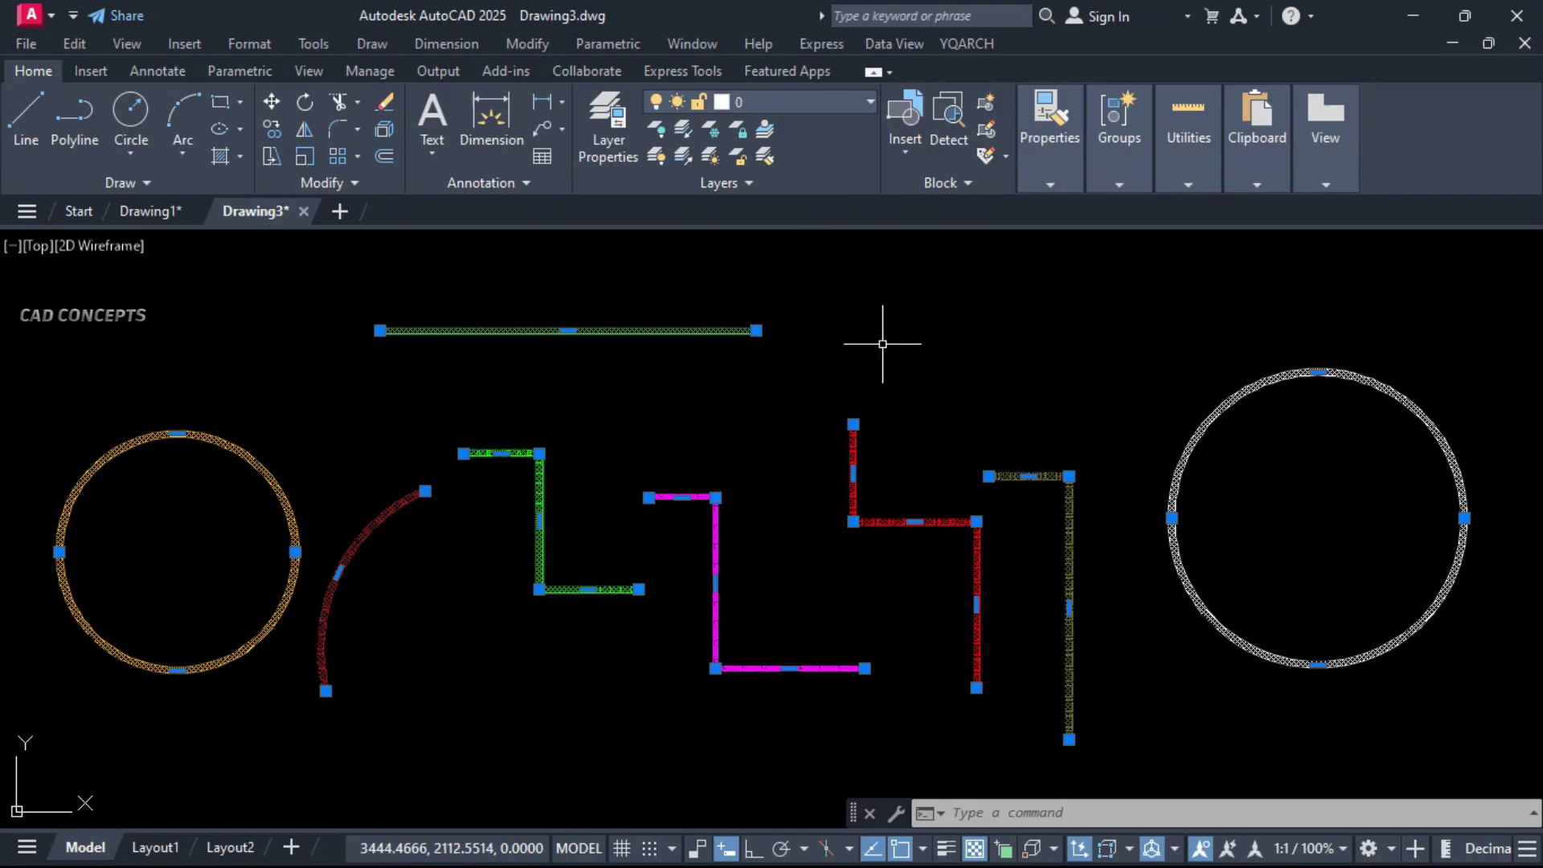
pyautogui.press('Escape')
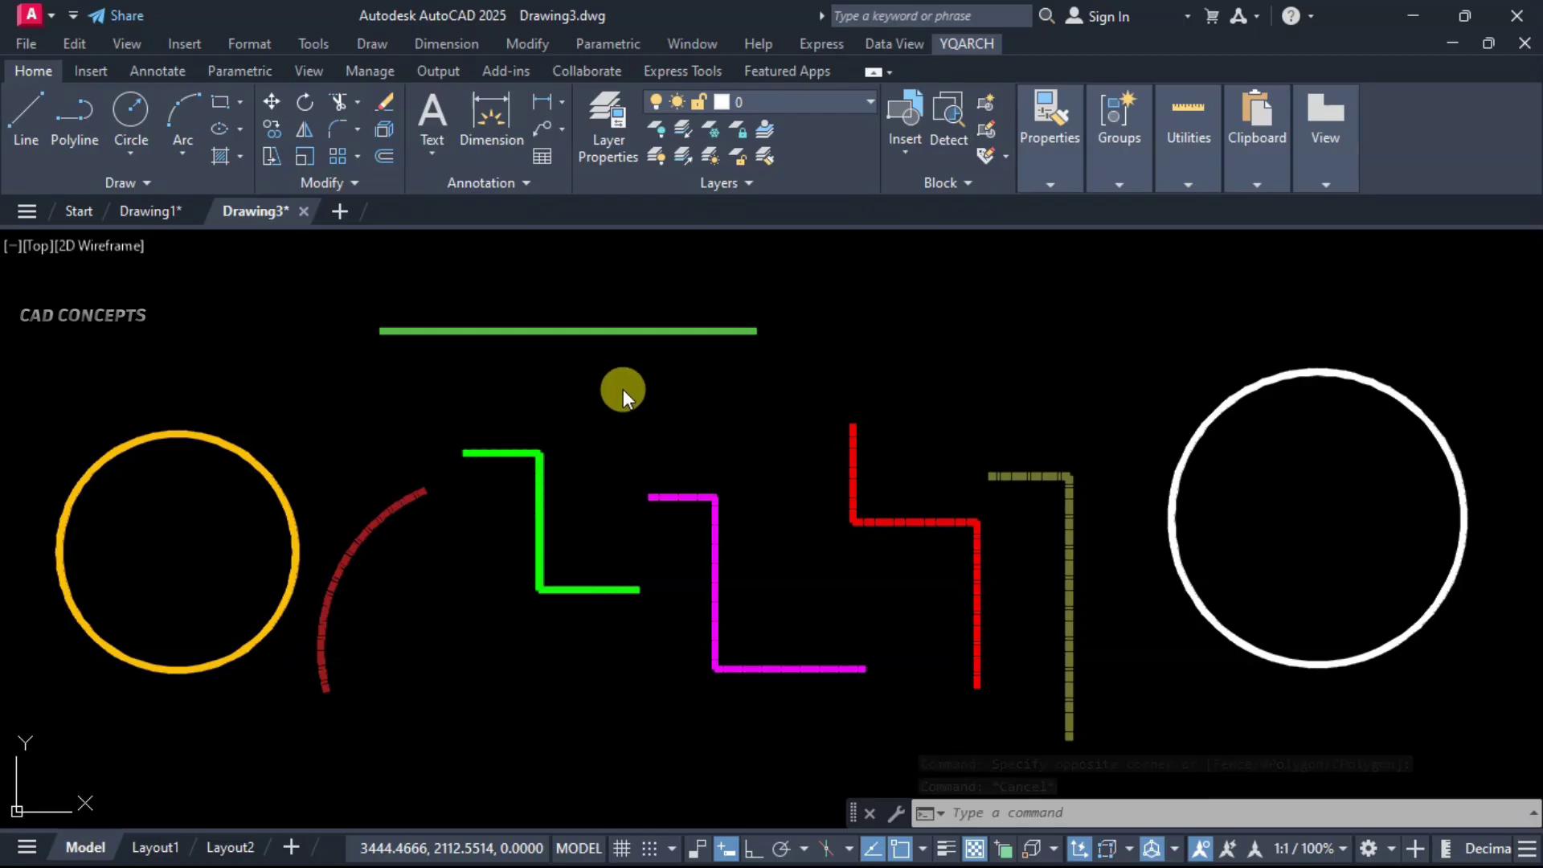
# Step: Sort all eight shapes onto colour-numbered layers with C2ER
pyautogui.click(821, 267)
pyautogui.press('Escape')
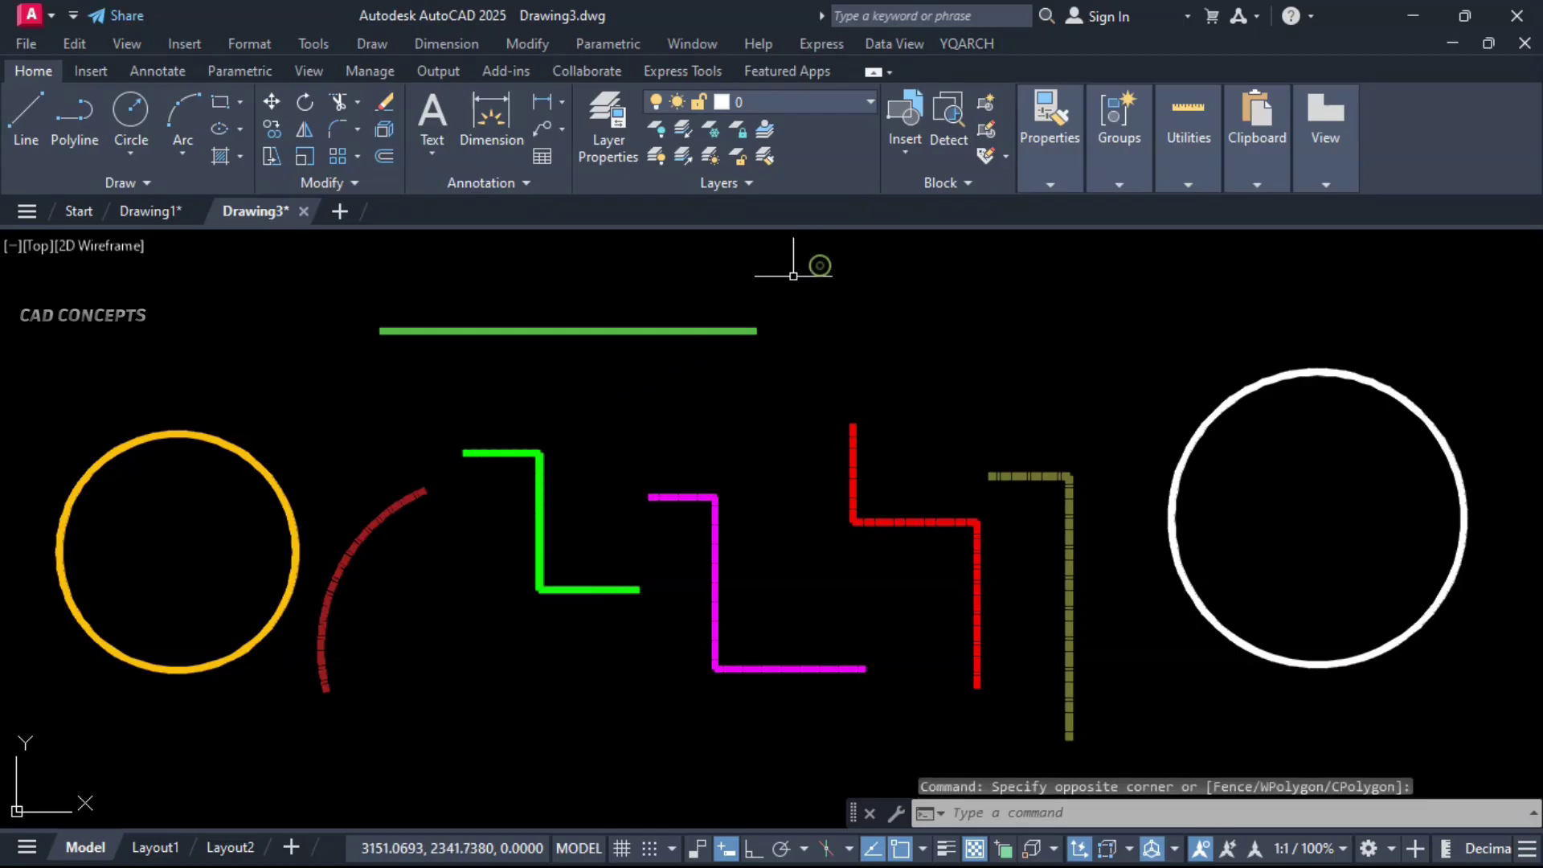
pyautogui.write('C2ER')
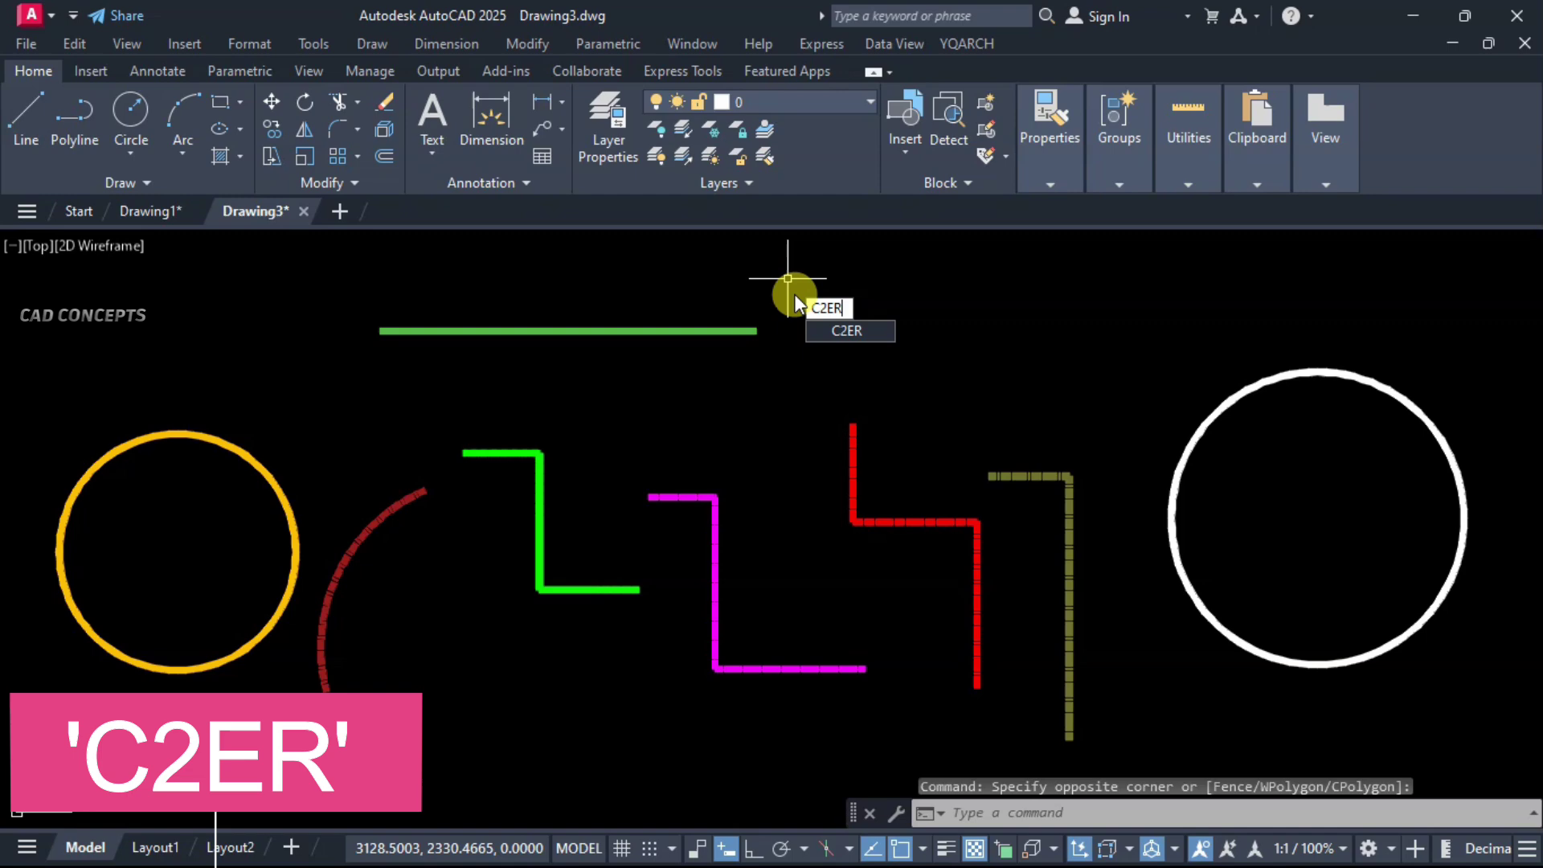
pyautogui.press('Return')
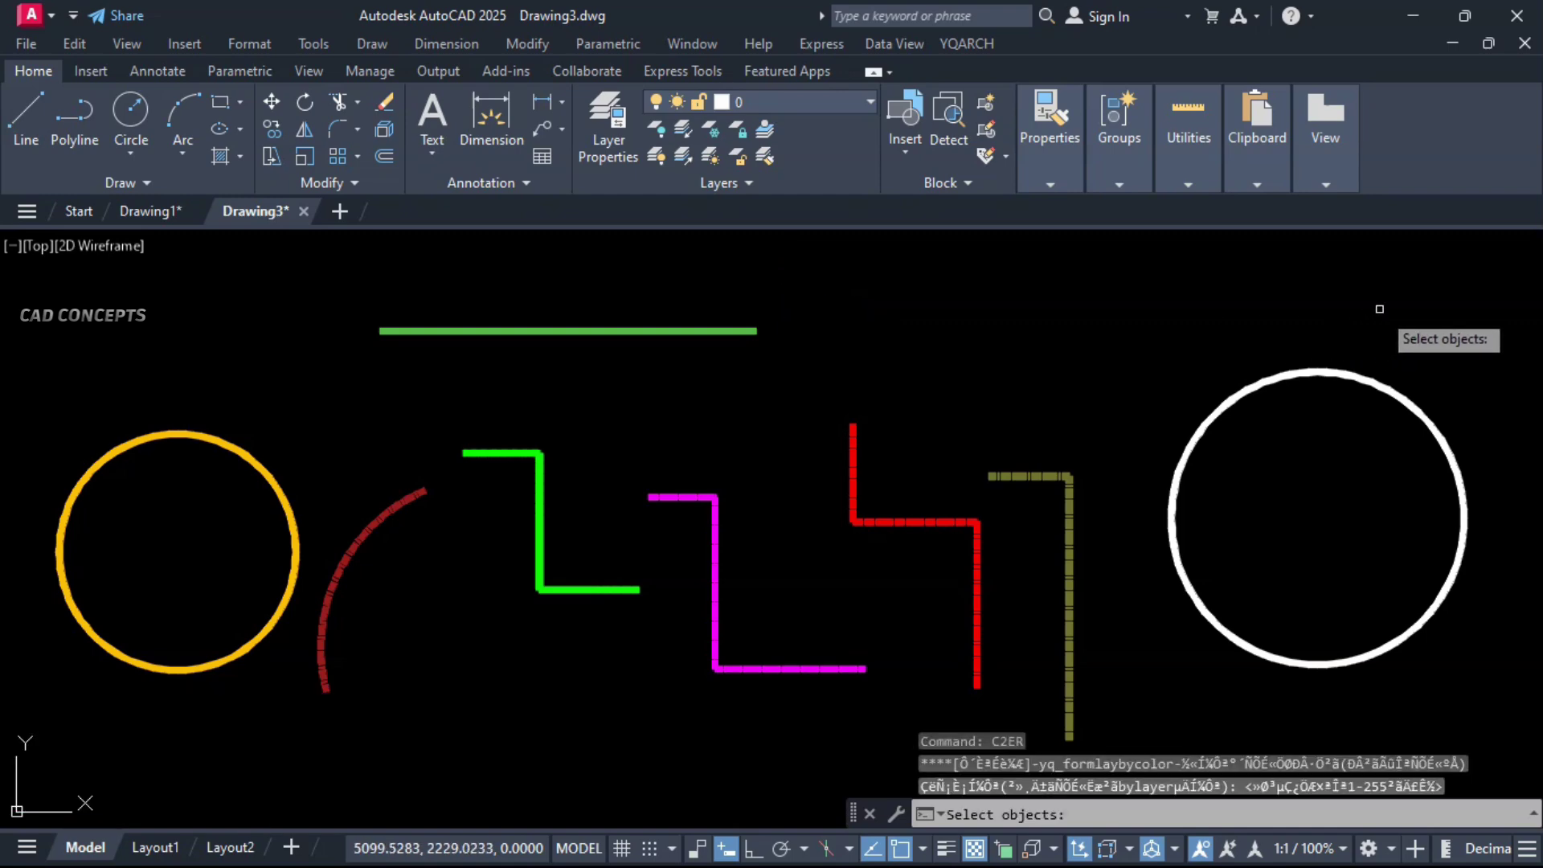
pyautogui.click(1381, 312)
pyautogui.click(454, 591)
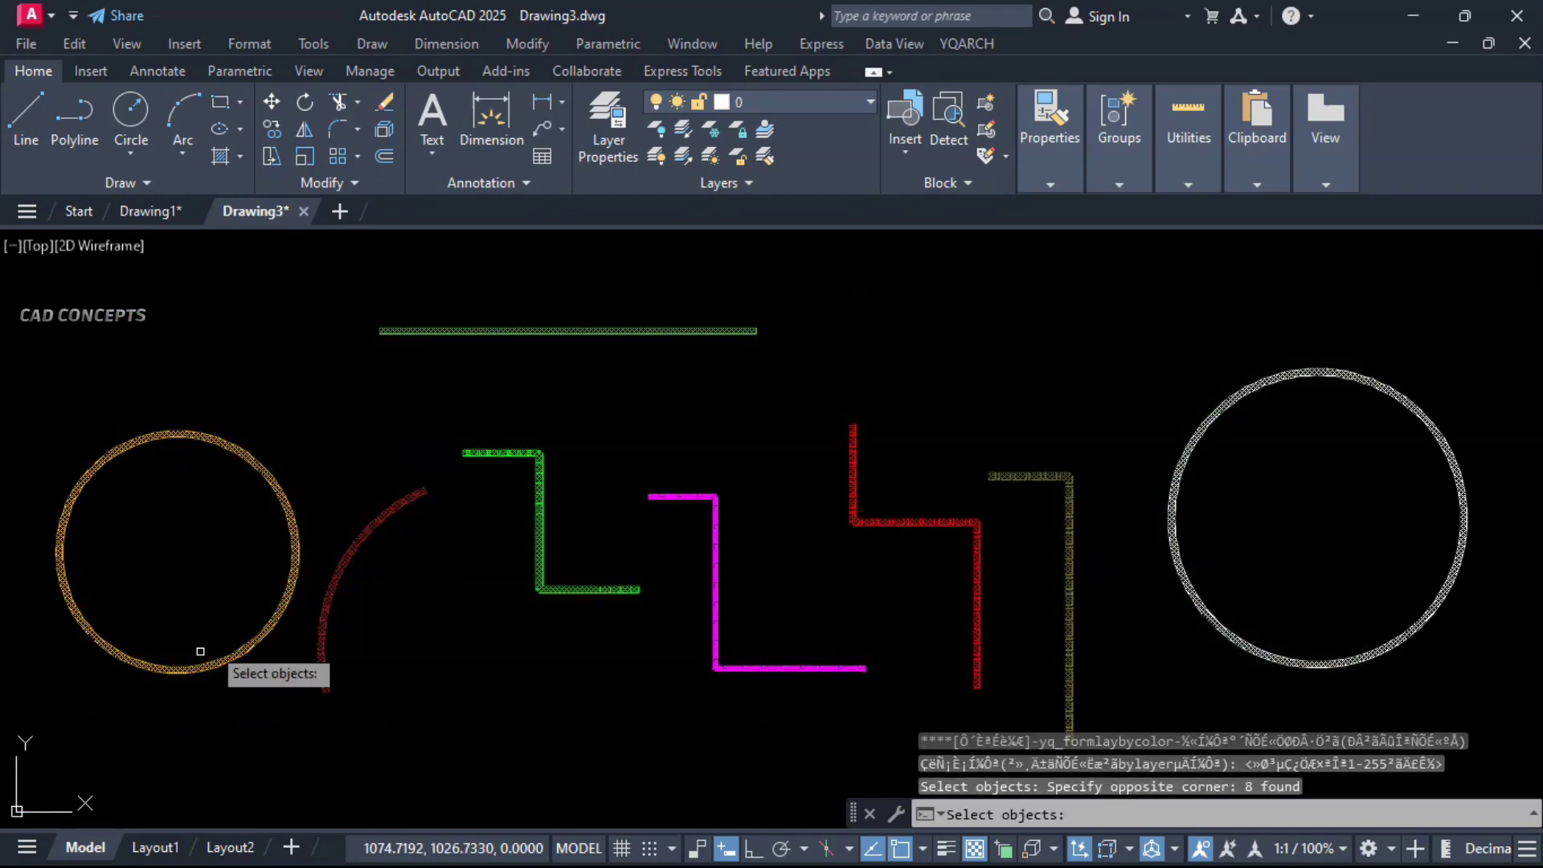
pyautogui.press('Return')
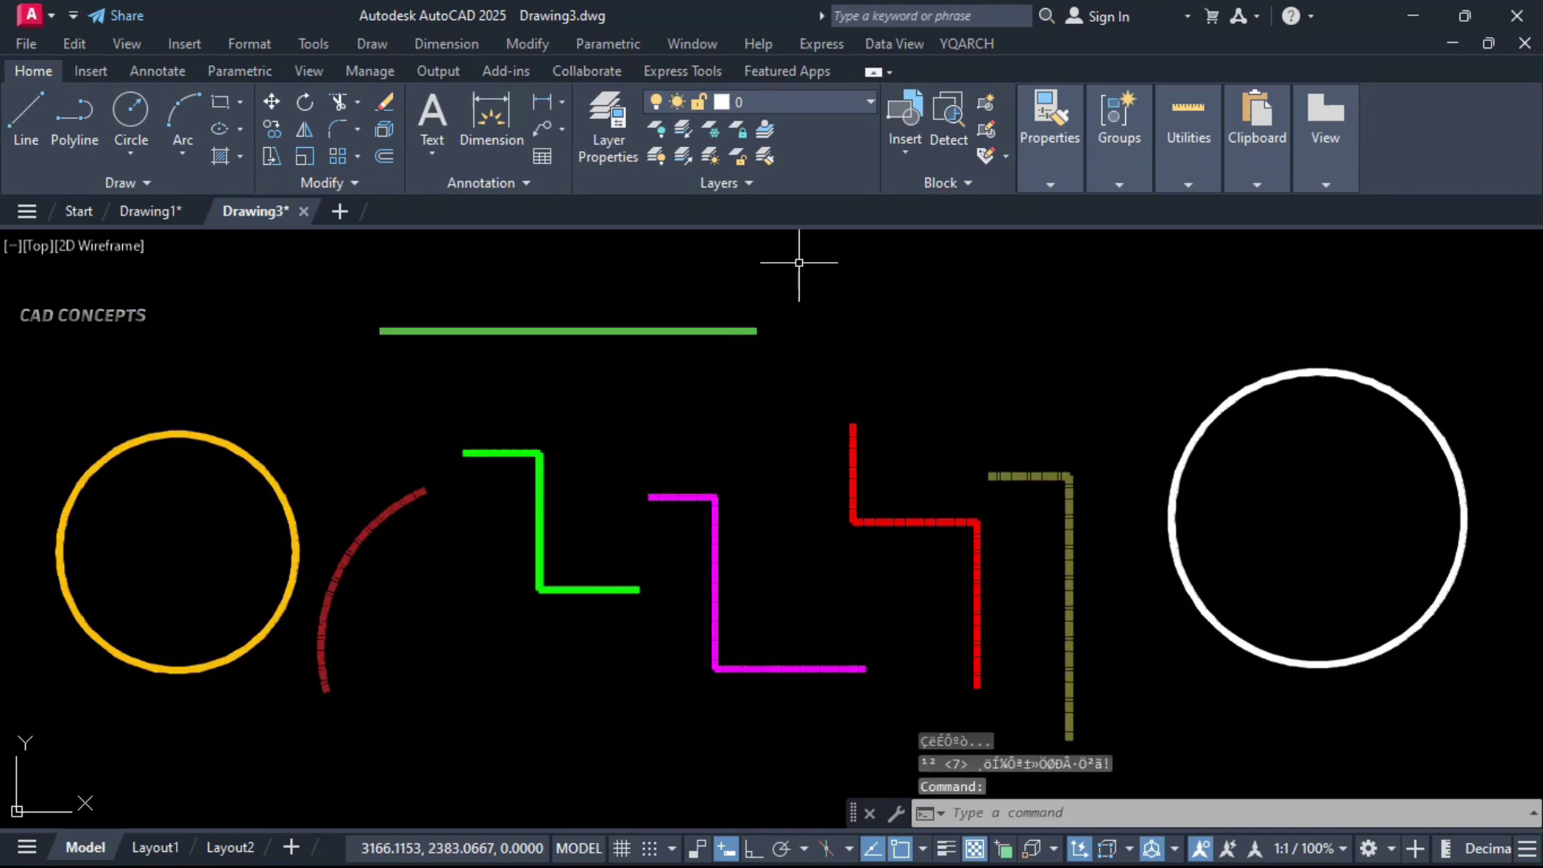
# Step: Toggle layers 1, 3, 6, 40, 85 and 244 off and on, then turn off current layer 0
pyautogui.click(840, 99)
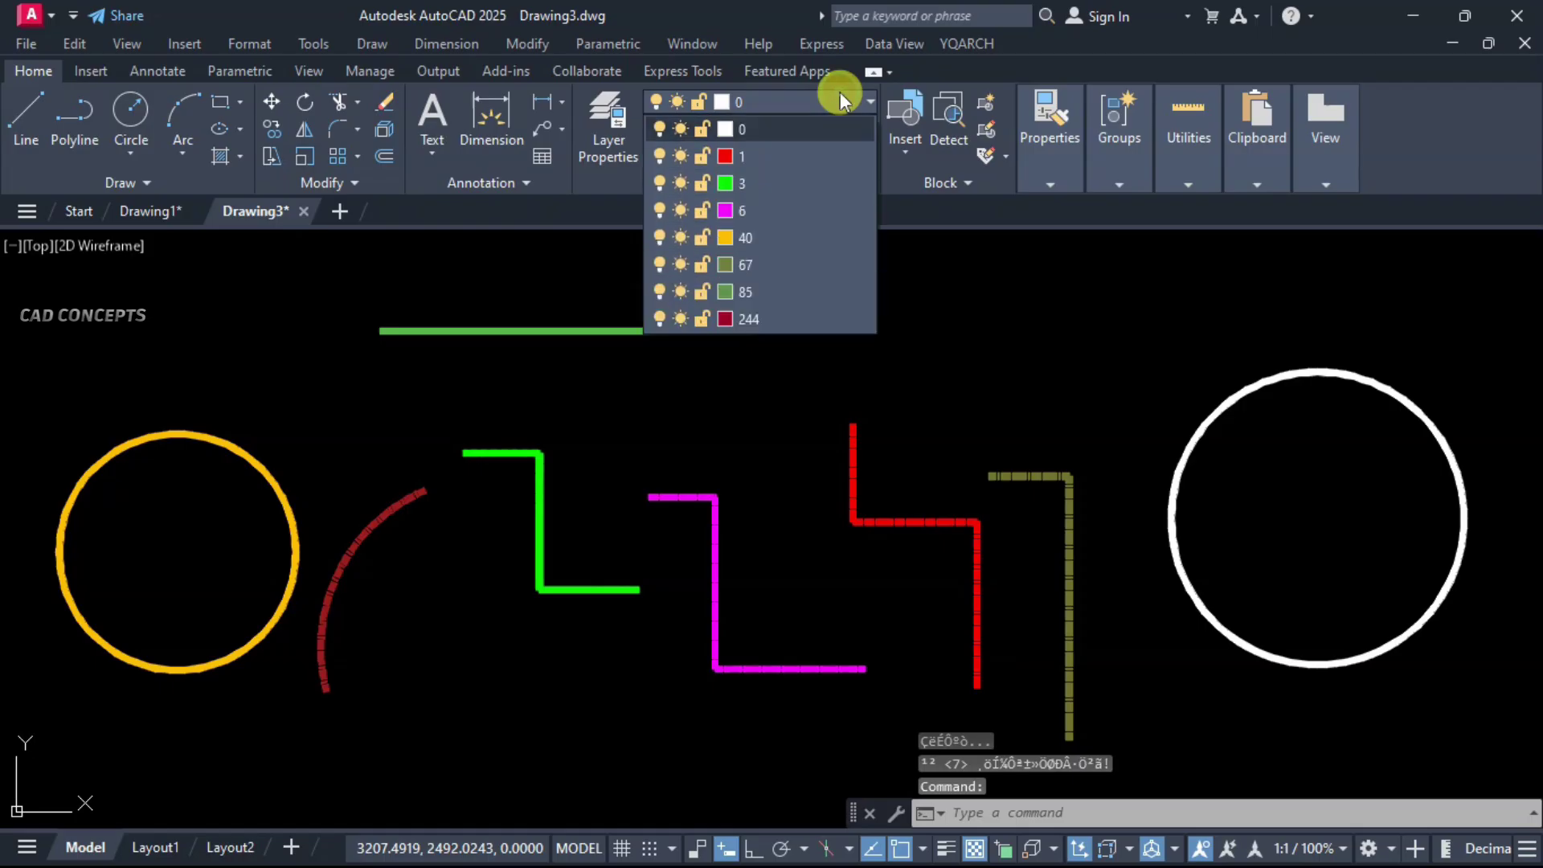
pyautogui.click(659, 156)
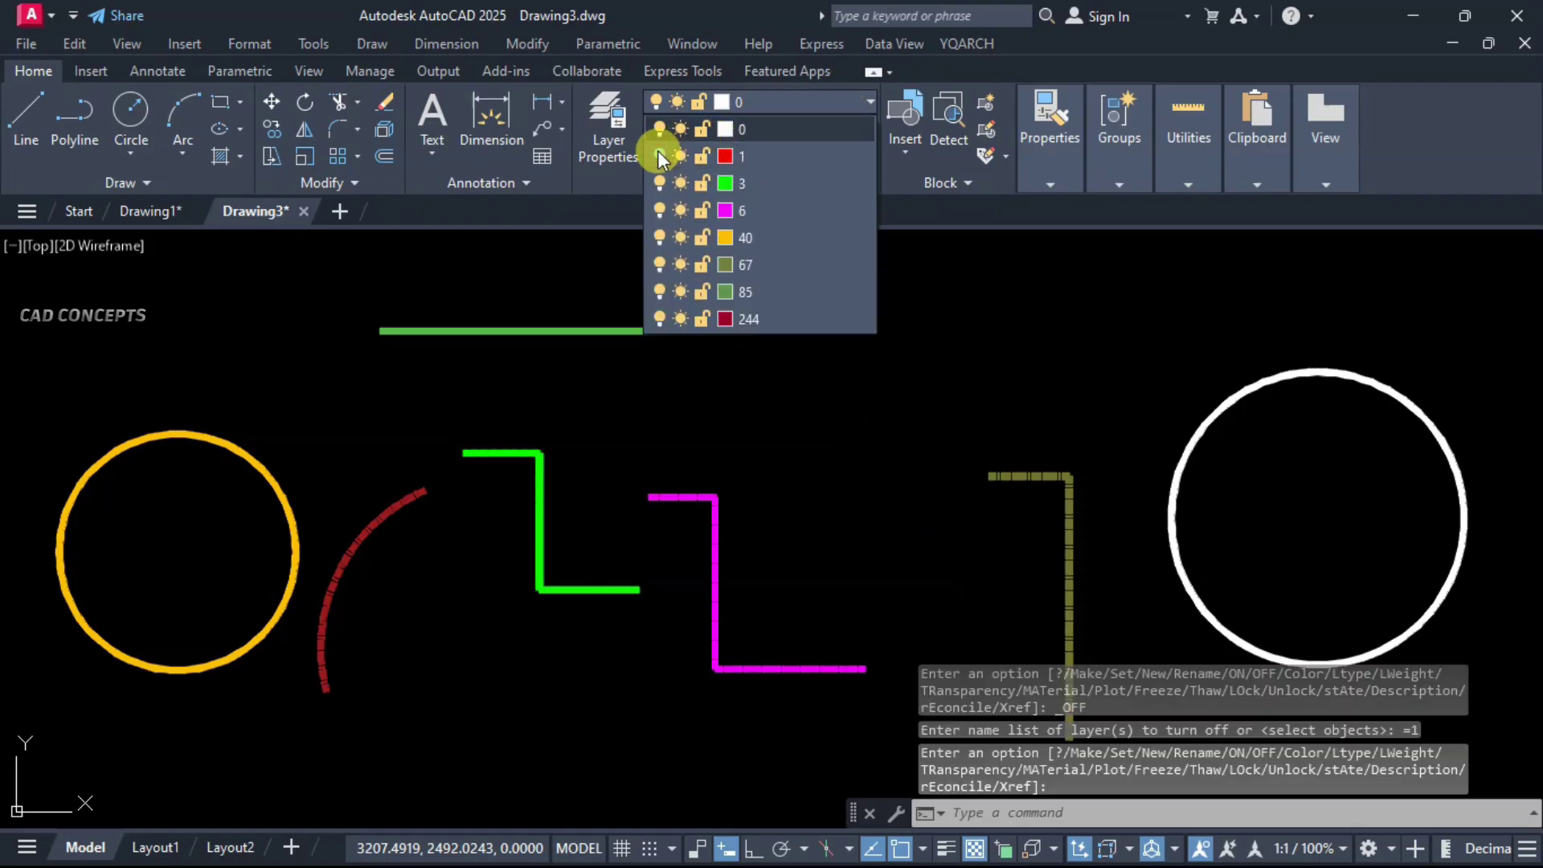
pyautogui.click(657, 156)
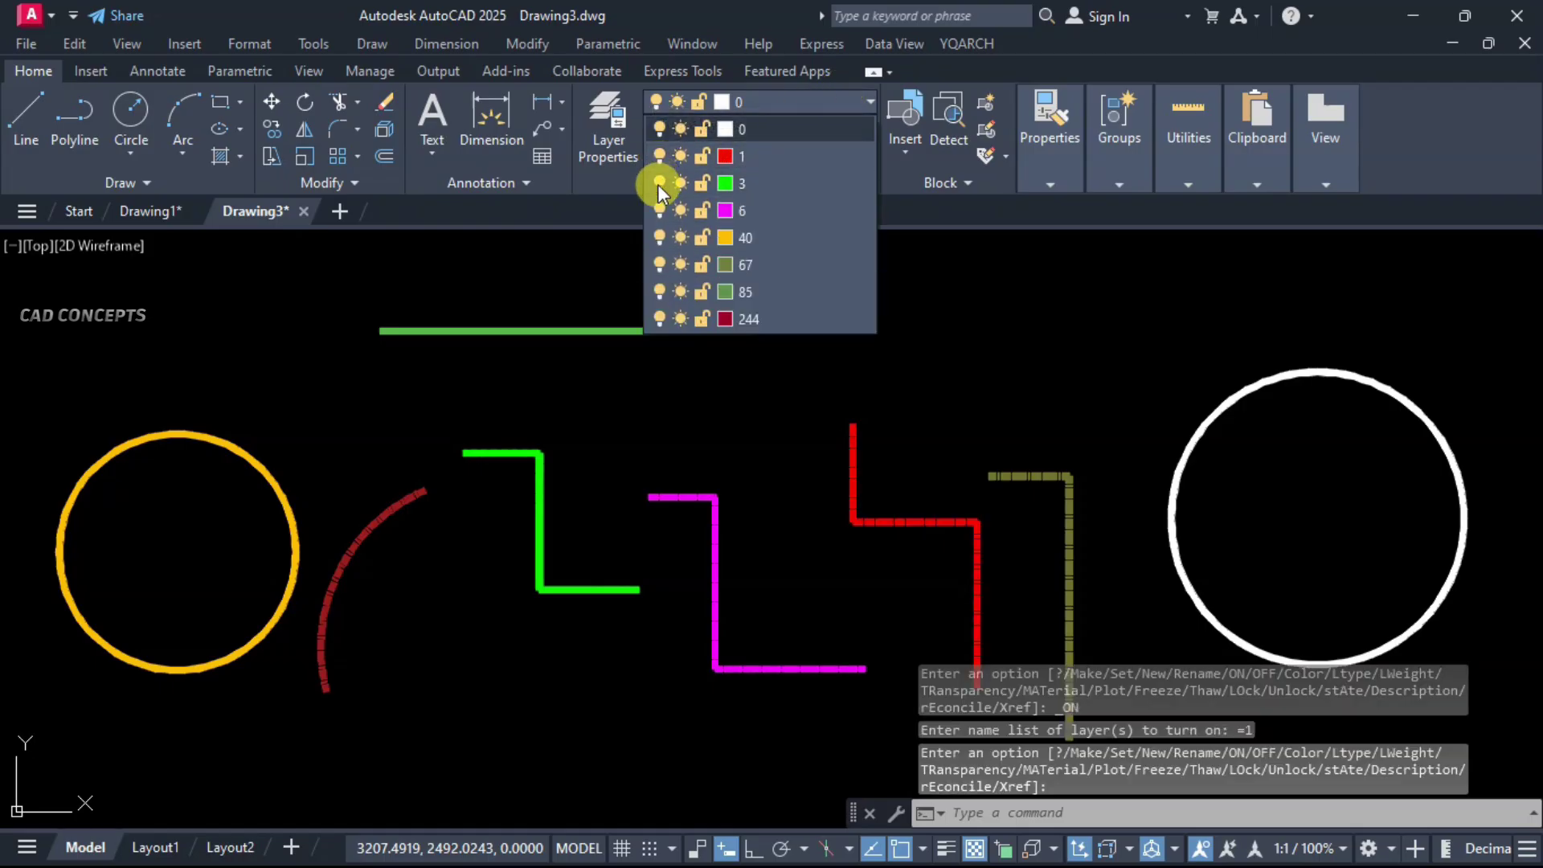
pyautogui.click(657, 184)
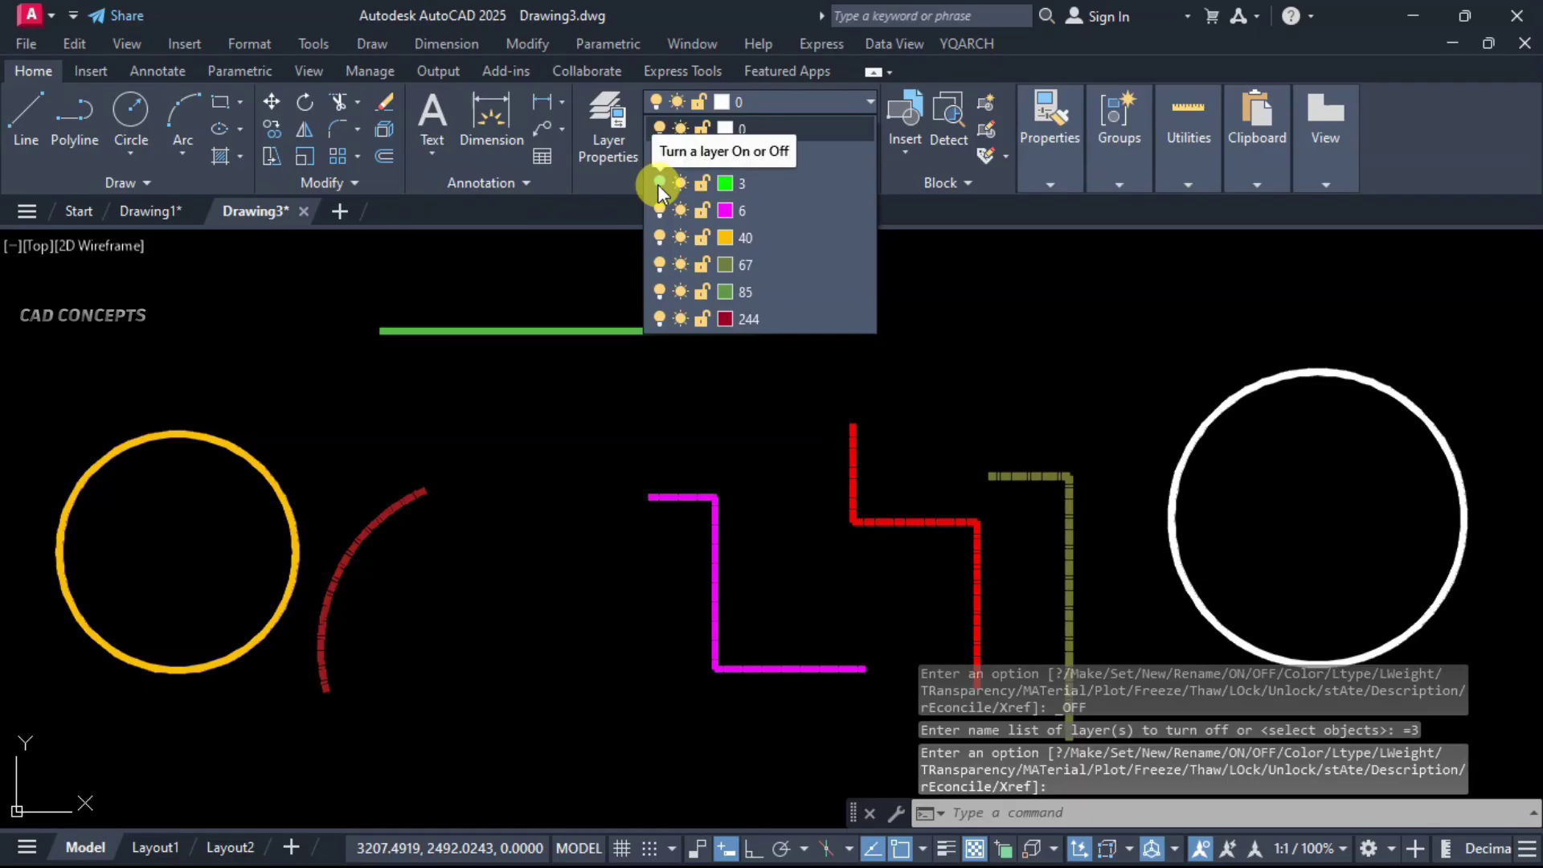
pyautogui.click(658, 185)
pyautogui.click(660, 210)
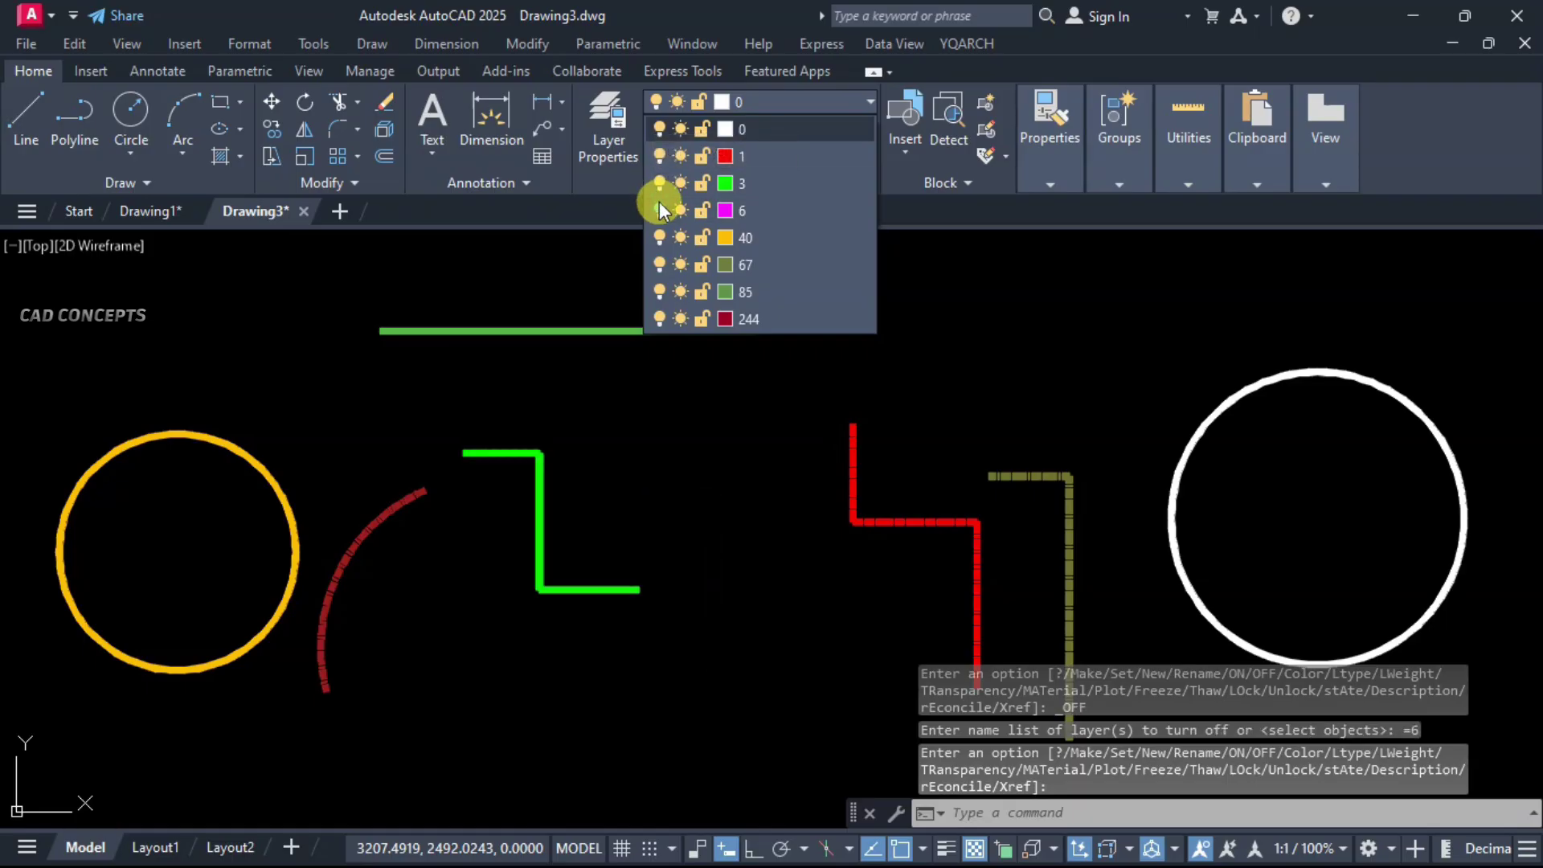
pyautogui.click(660, 210)
pyautogui.click(660, 238)
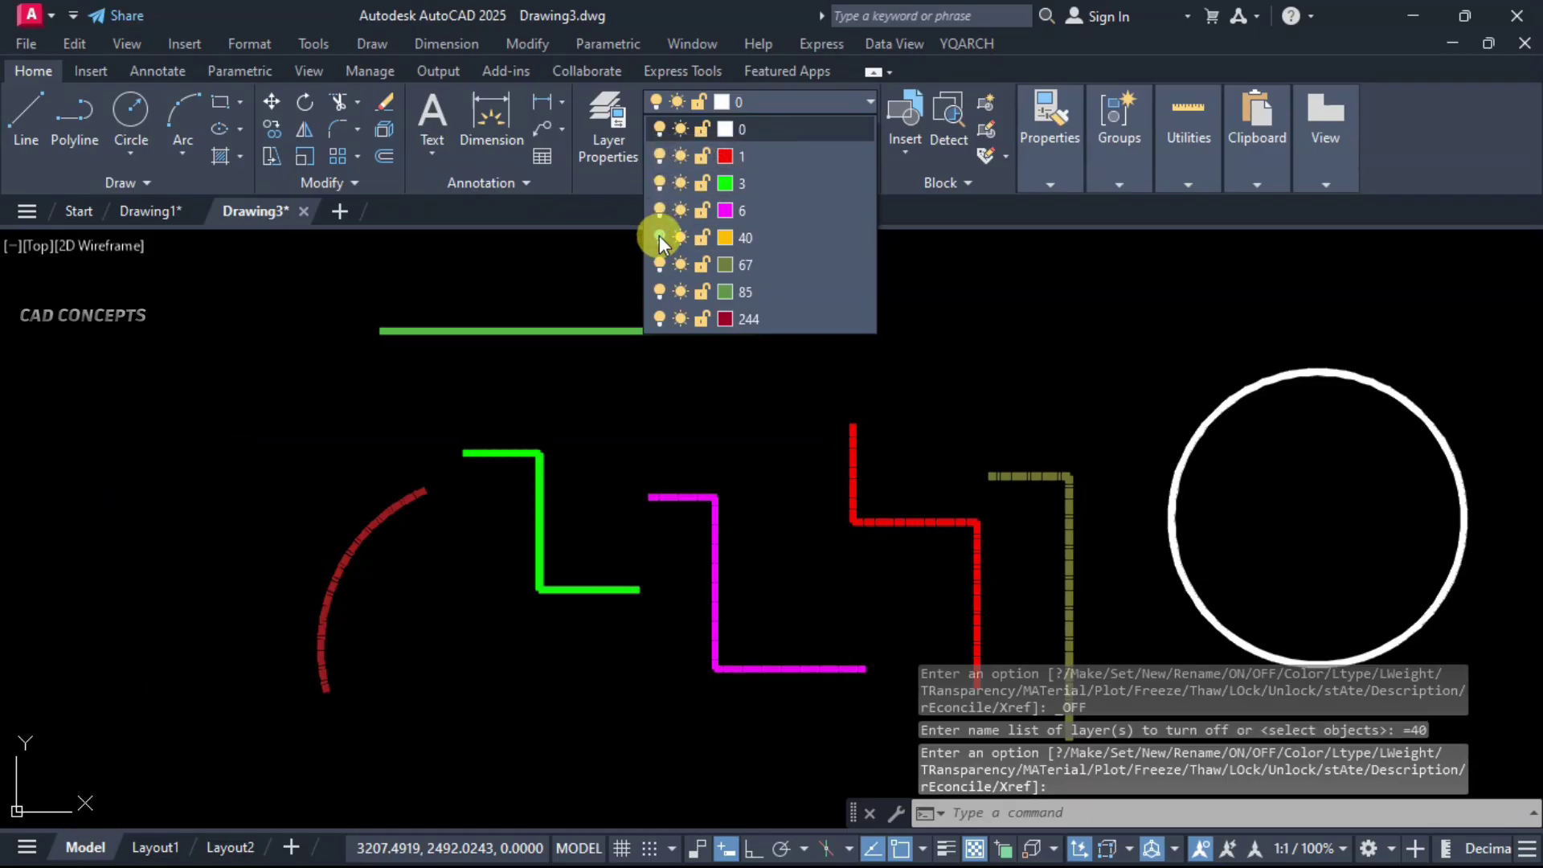
pyautogui.click(660, 238)
pyautogui.click(660, 293)
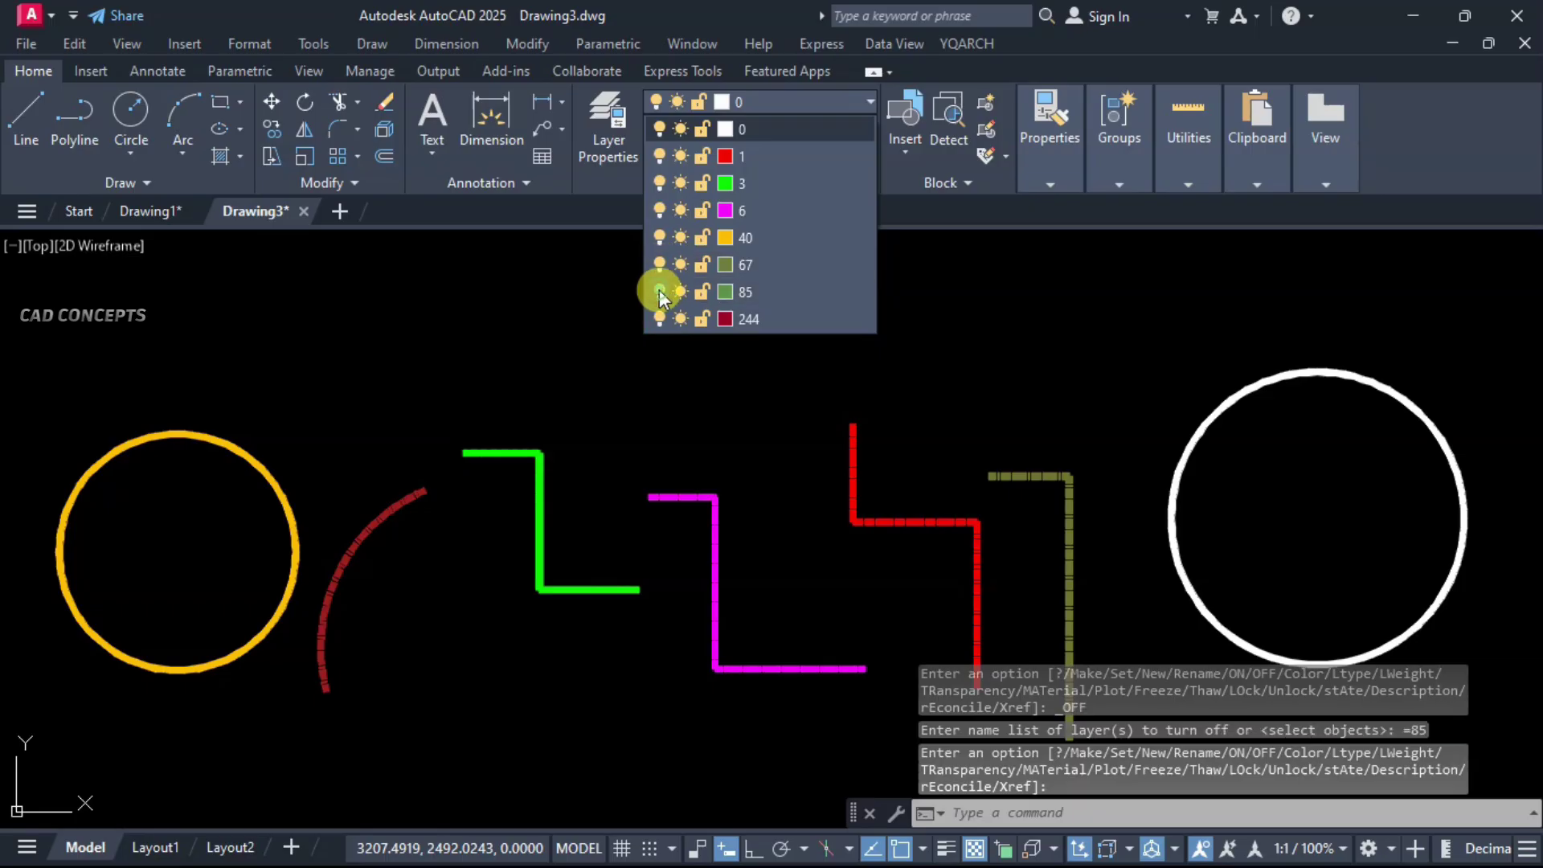
pyautogui.click(659, 292)
pyautogui.click(660, 319)
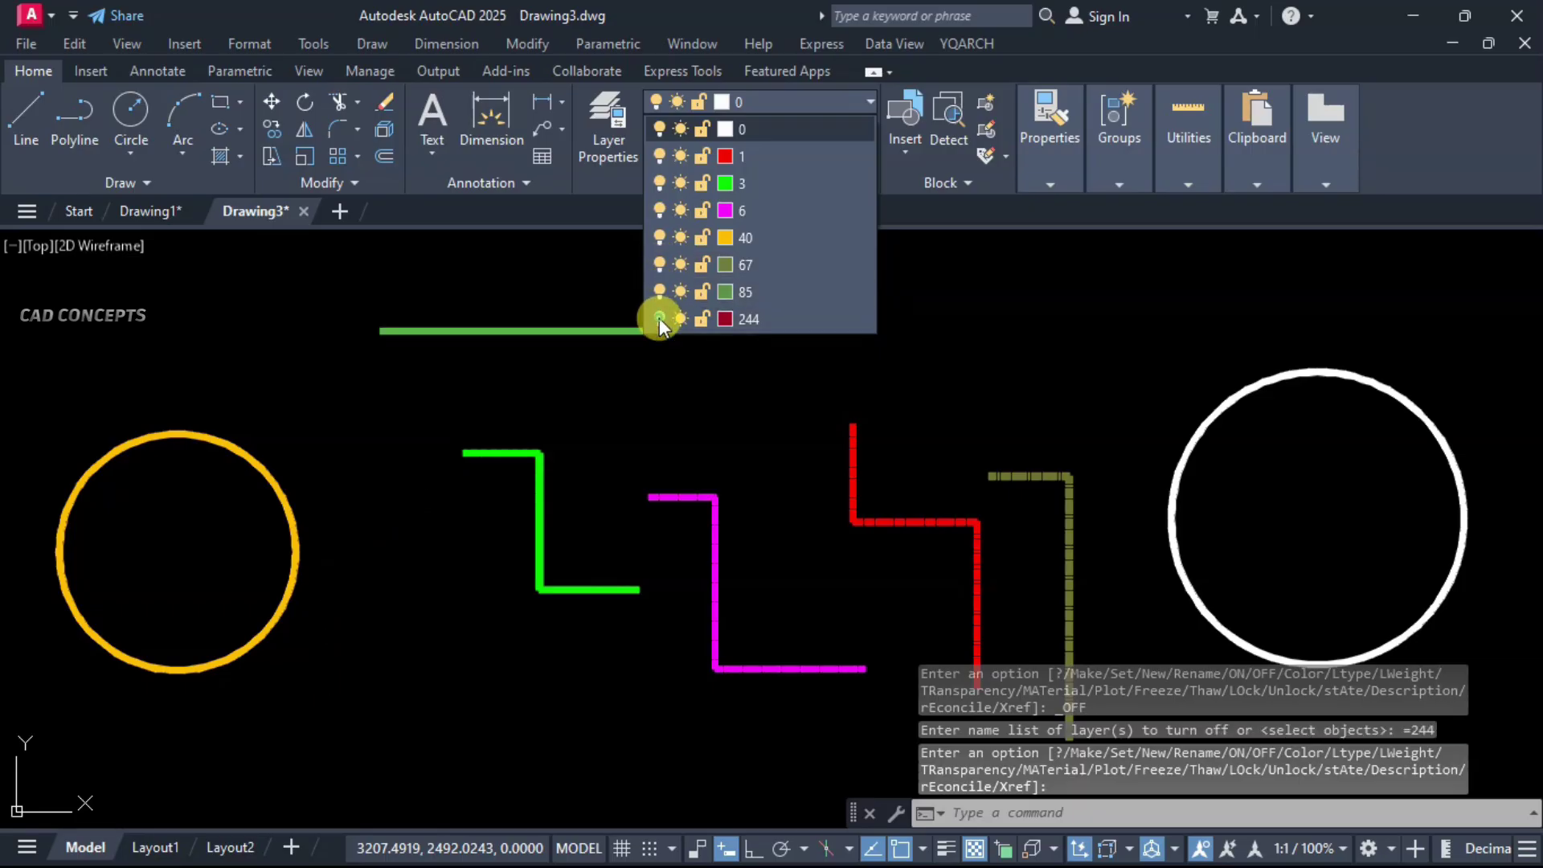
pyautogui.click(660, 318)
pyautogui.click(660, 130)
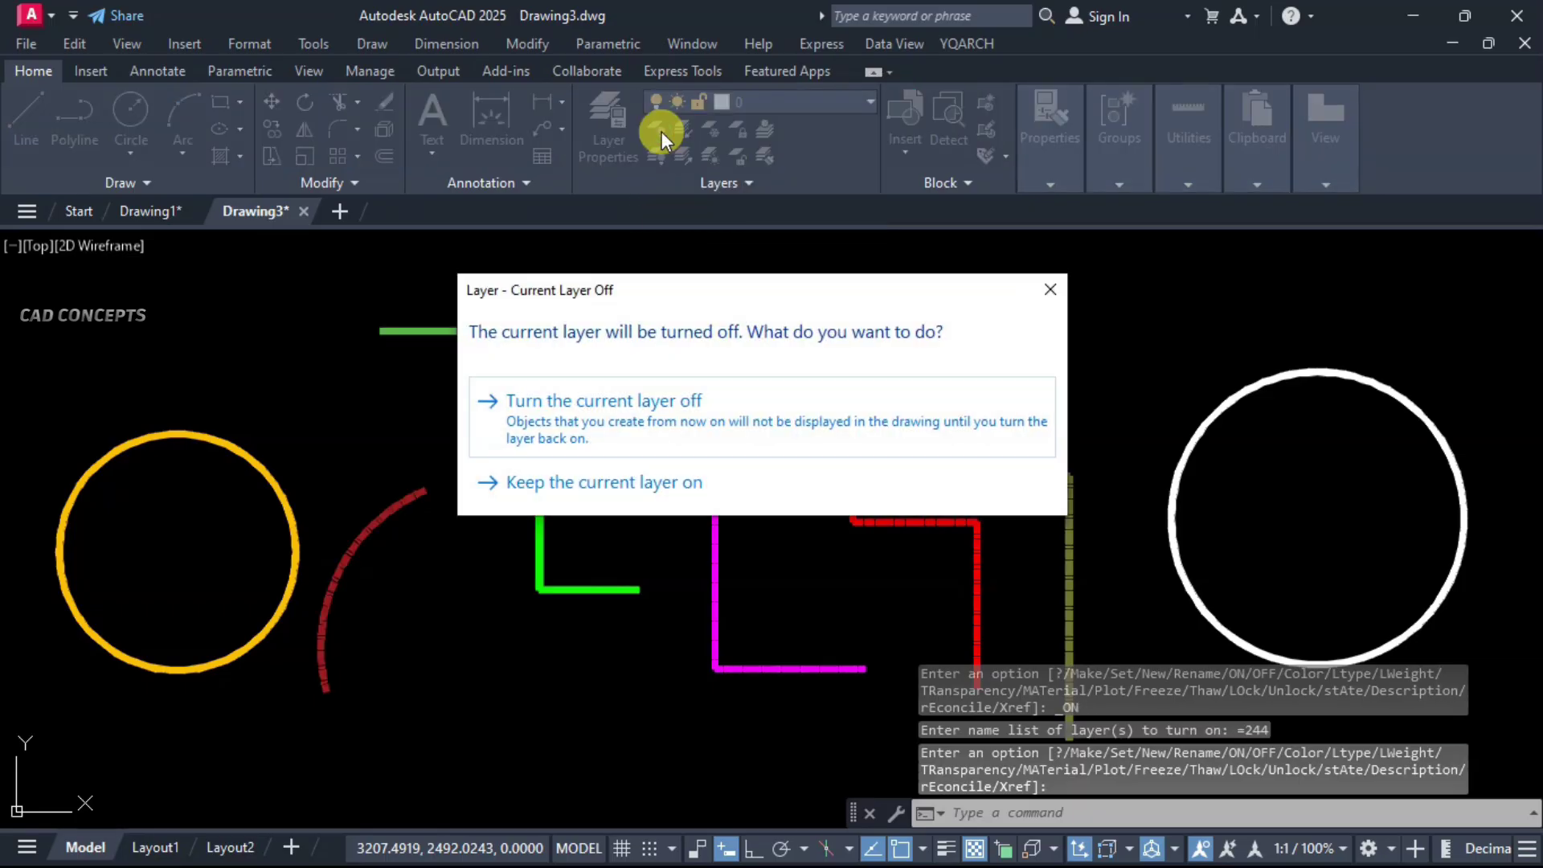
pyautogui.click(627, 410)
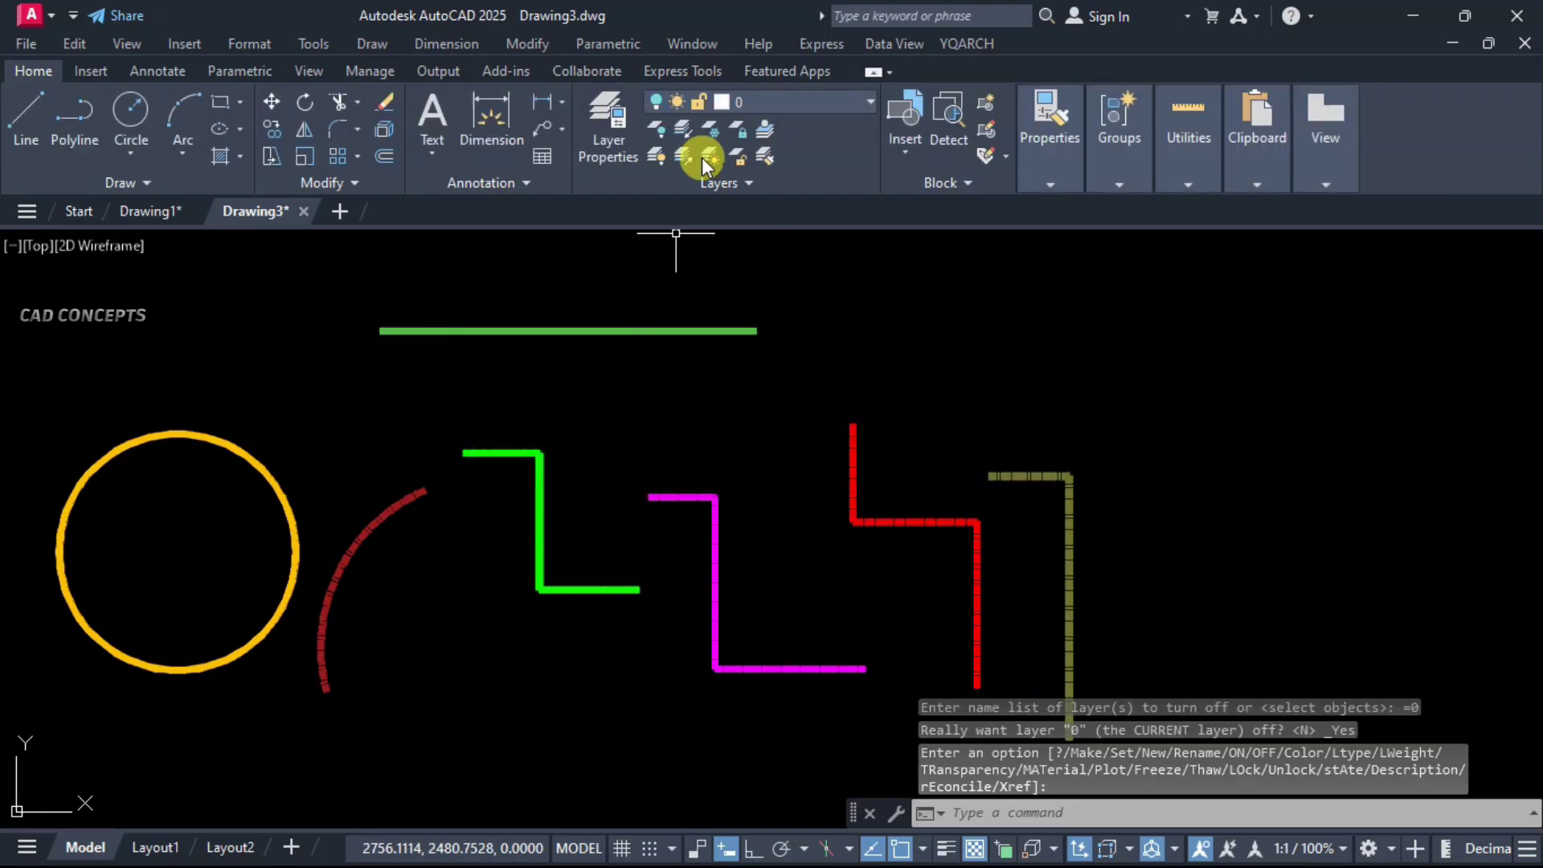
# Step: Turn layer 0 back on and toggle layers 1, 3 and 6 off and on again
pyautogui.click(724, 104)
pyautogui.click(657, 129)
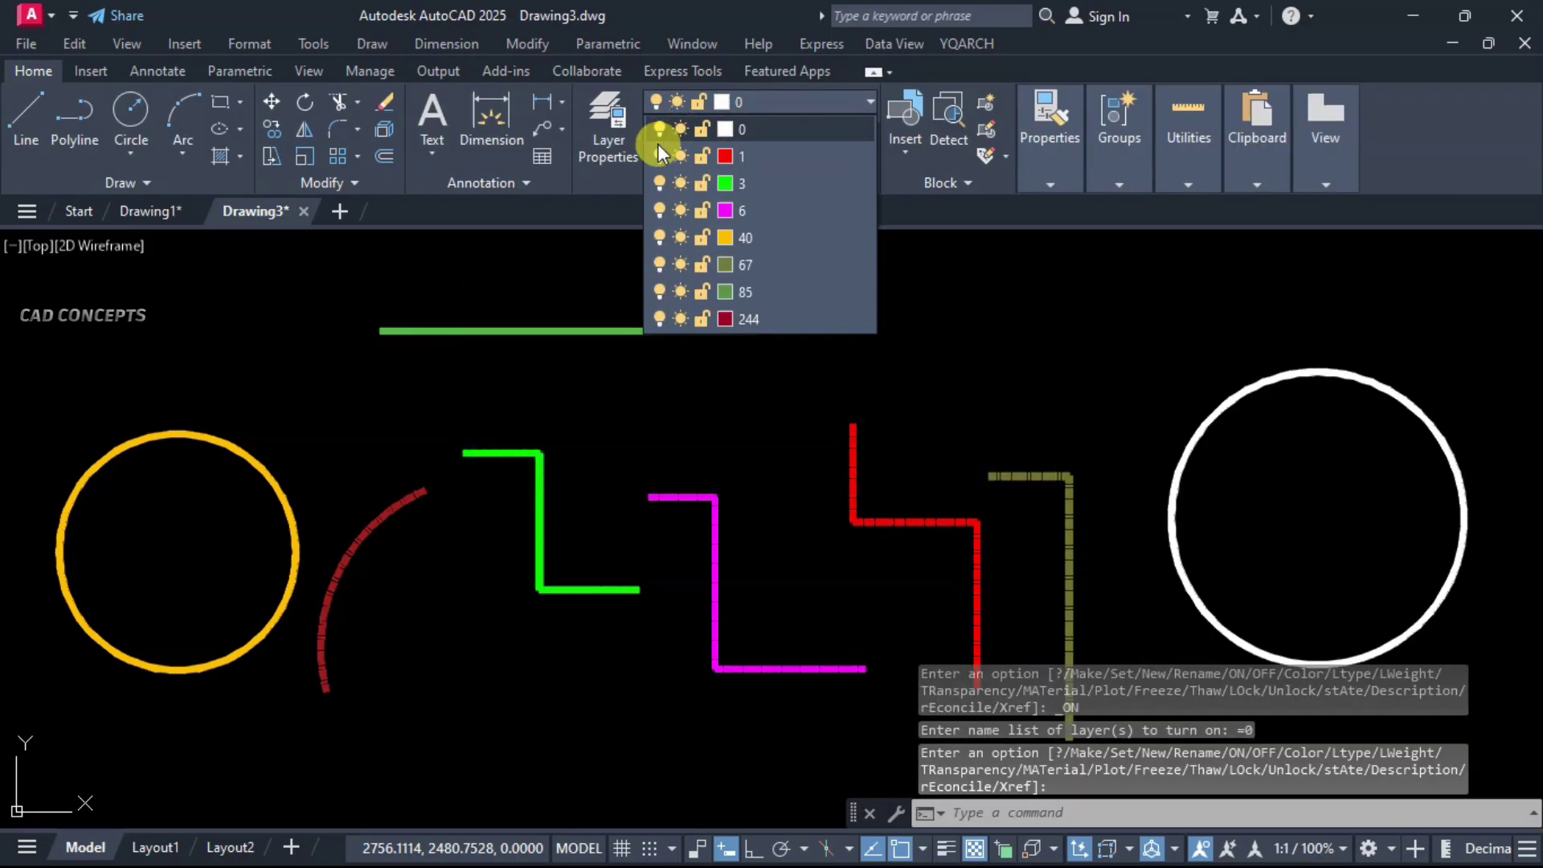
pyautogui.click(659, 156)
pyautogui.click(659, 156)
pyautogui.click(659, 184)
pyautogui.click(662, 183)
pyautogui.click(663, 207)
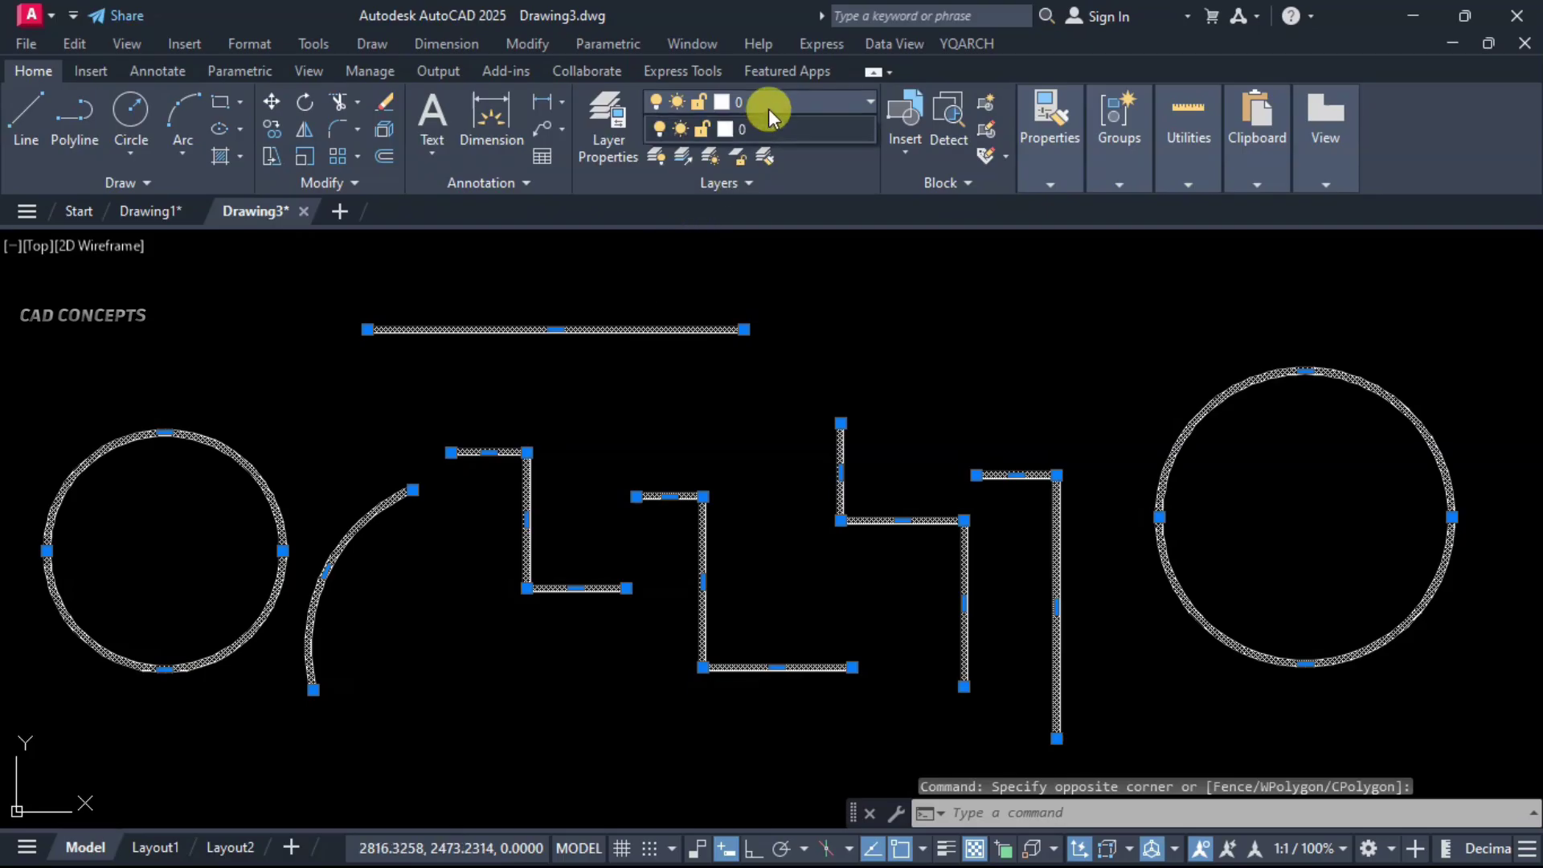
# Step: Open and close the layer list and clear the selection, leaving all shapes white
pyautogui.click(769, 108)
pyautogui.click(761, 131)
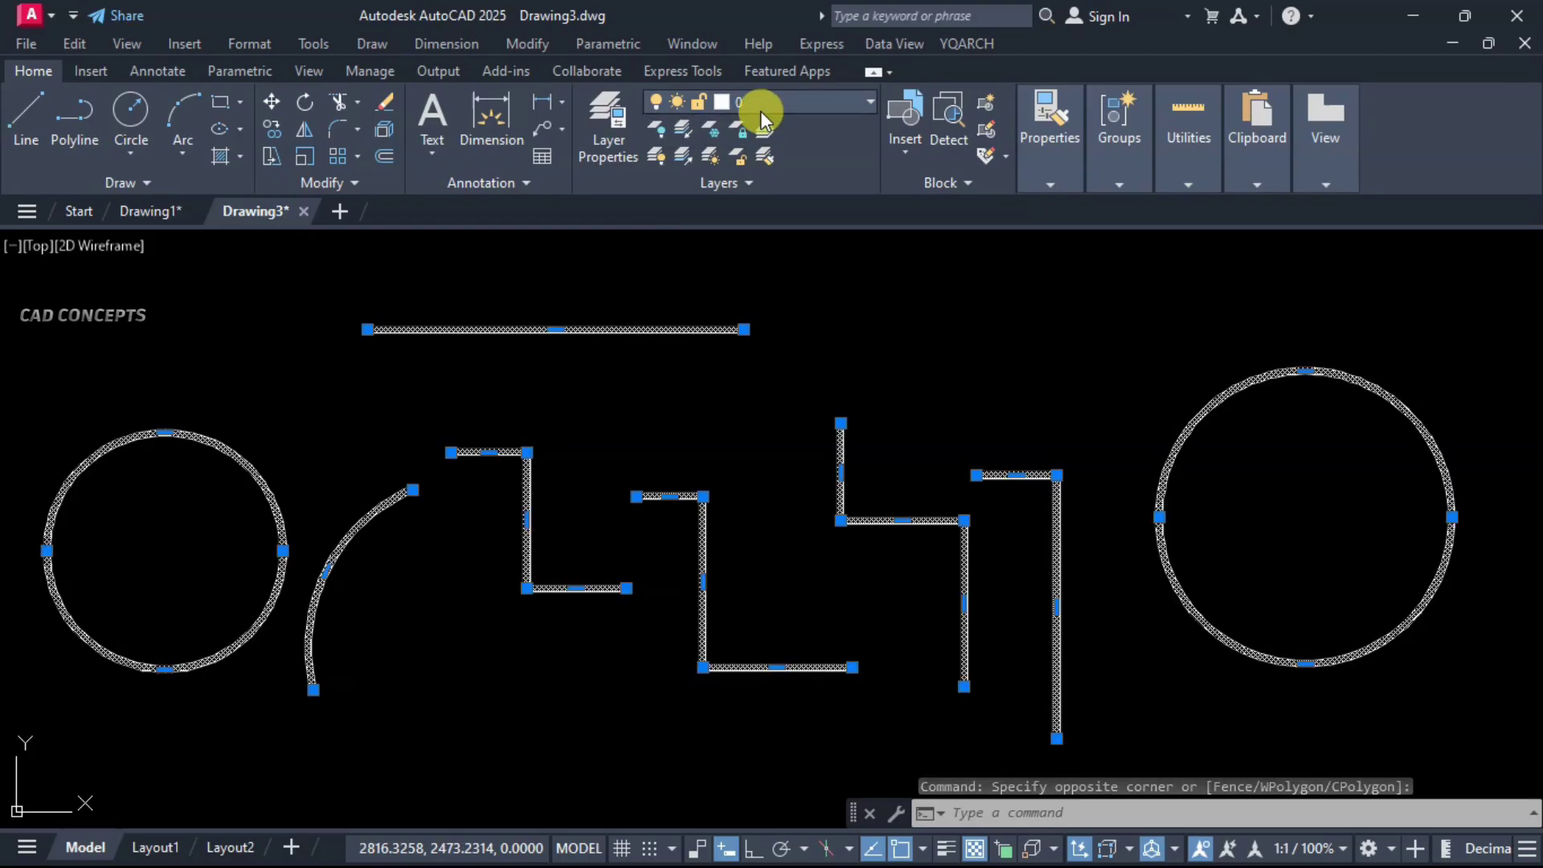
pyautogui.press('Escape')
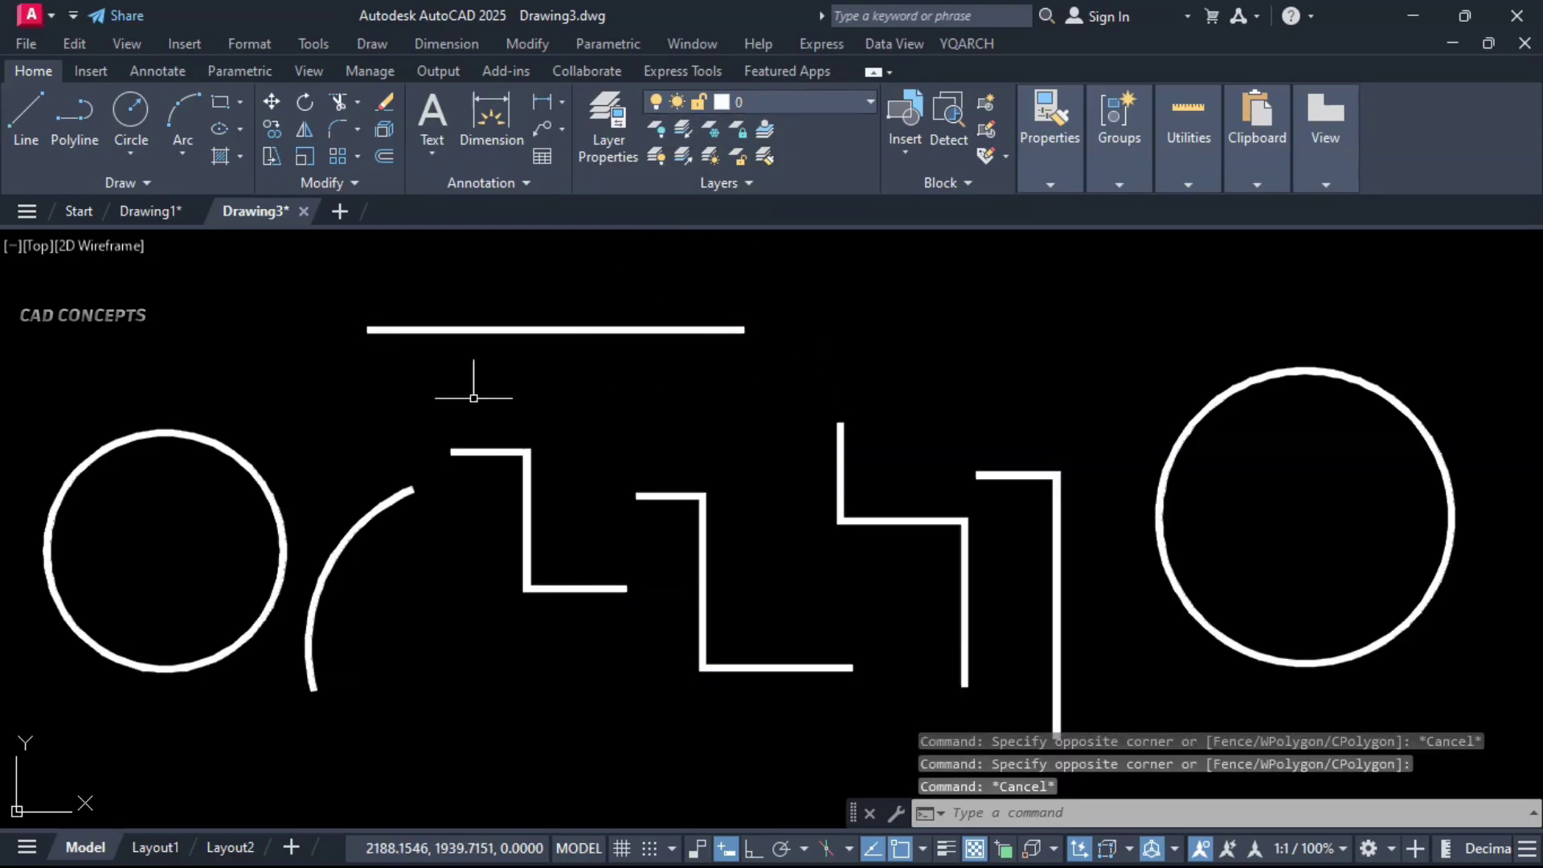
pyautogui.write('ERK')
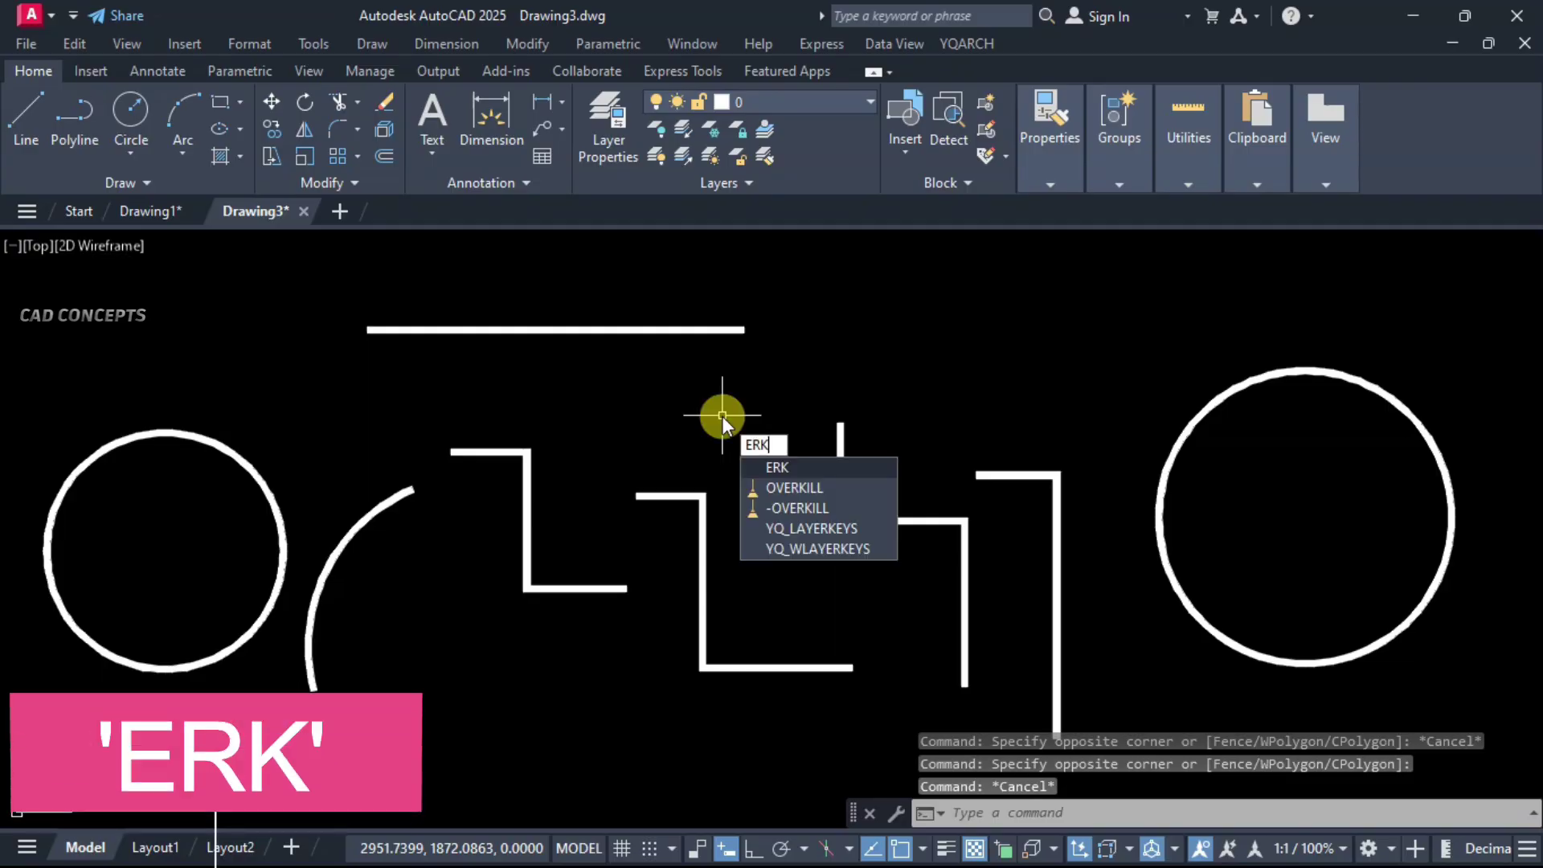
# Step: Run ERK with an empty key prefix and 'Use Layer(0-256) to Control Color' kept on
pyautogui.press('Return')
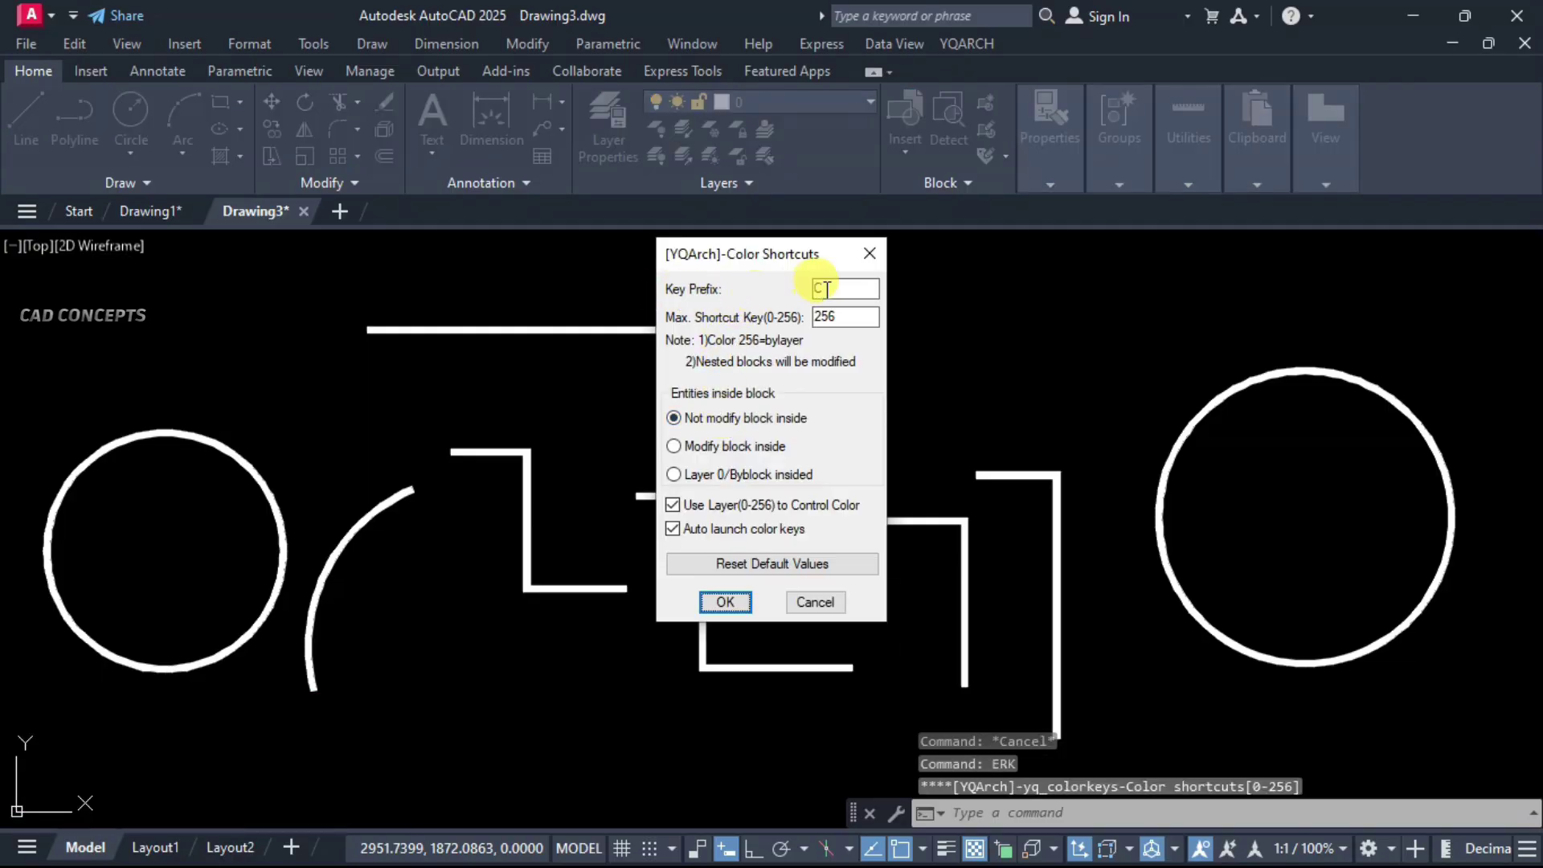
pyautogui.press('BackSpace')
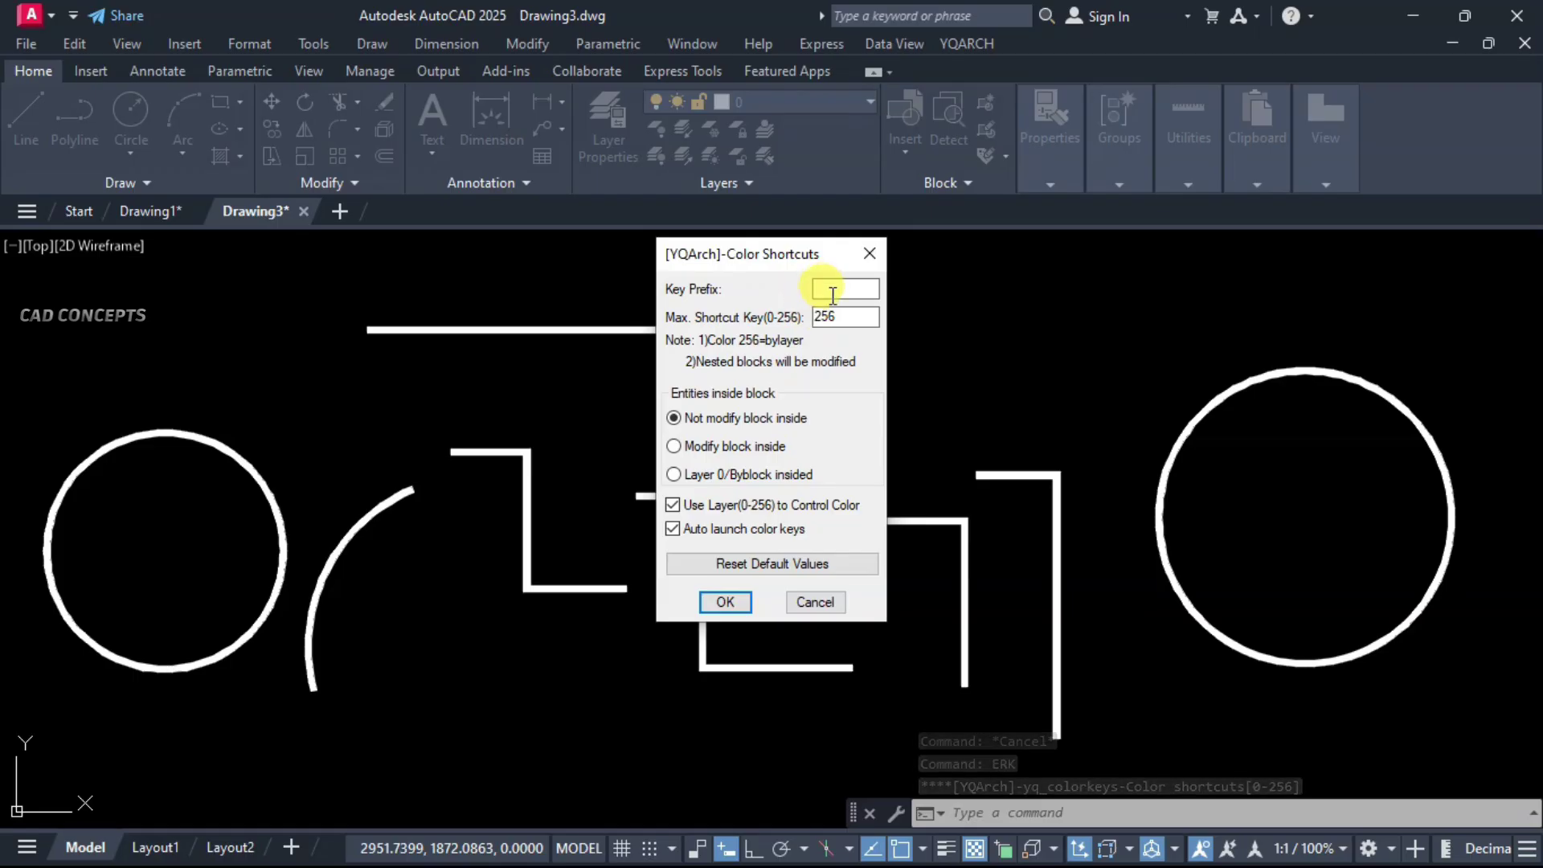
pyautogui.click(788, 501)
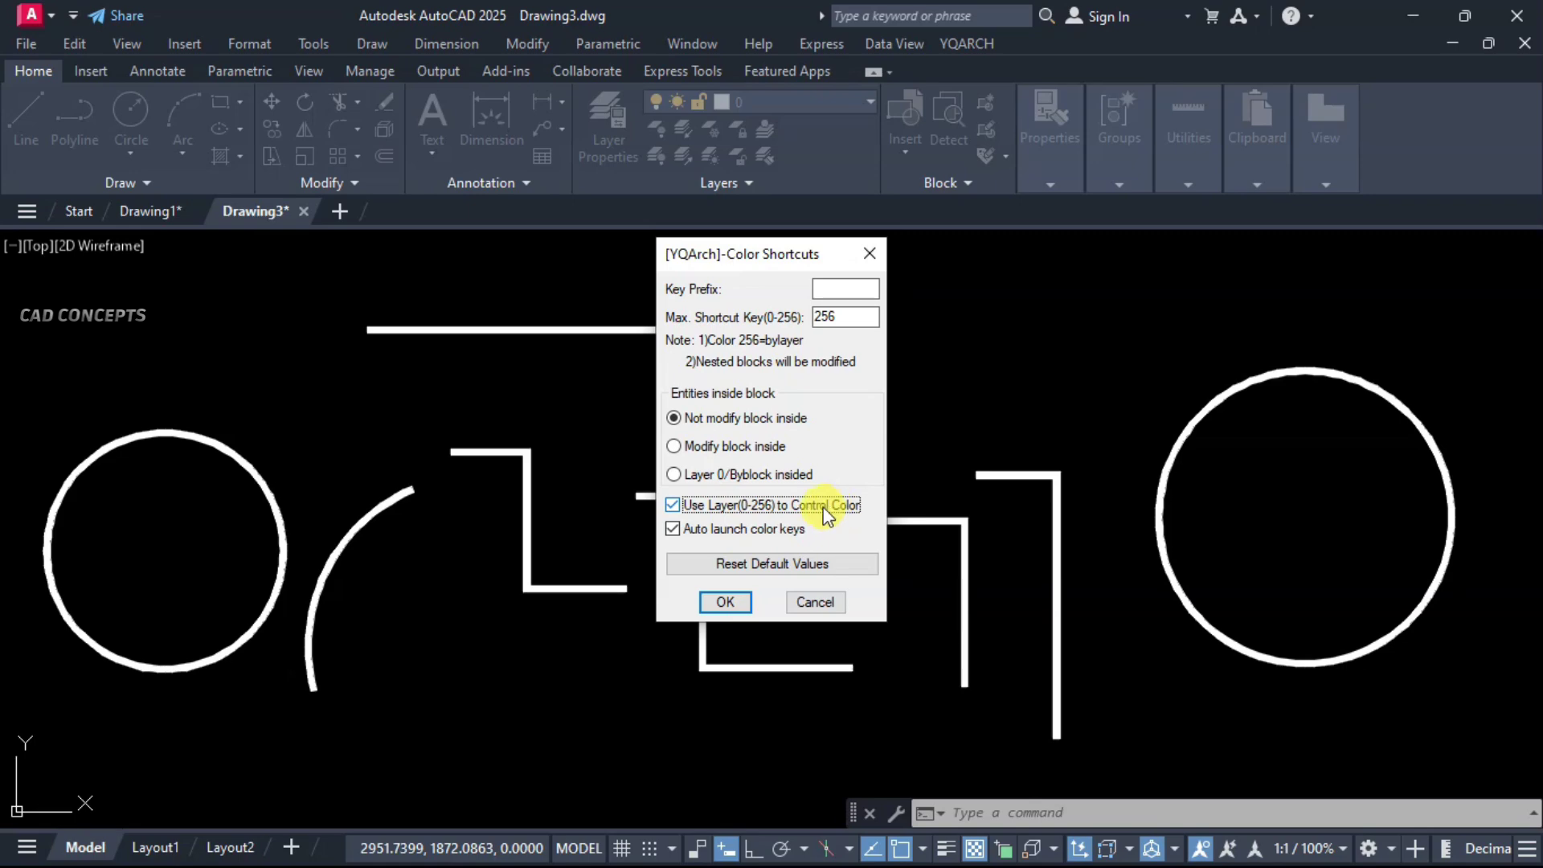
pyautogui.press('Return')
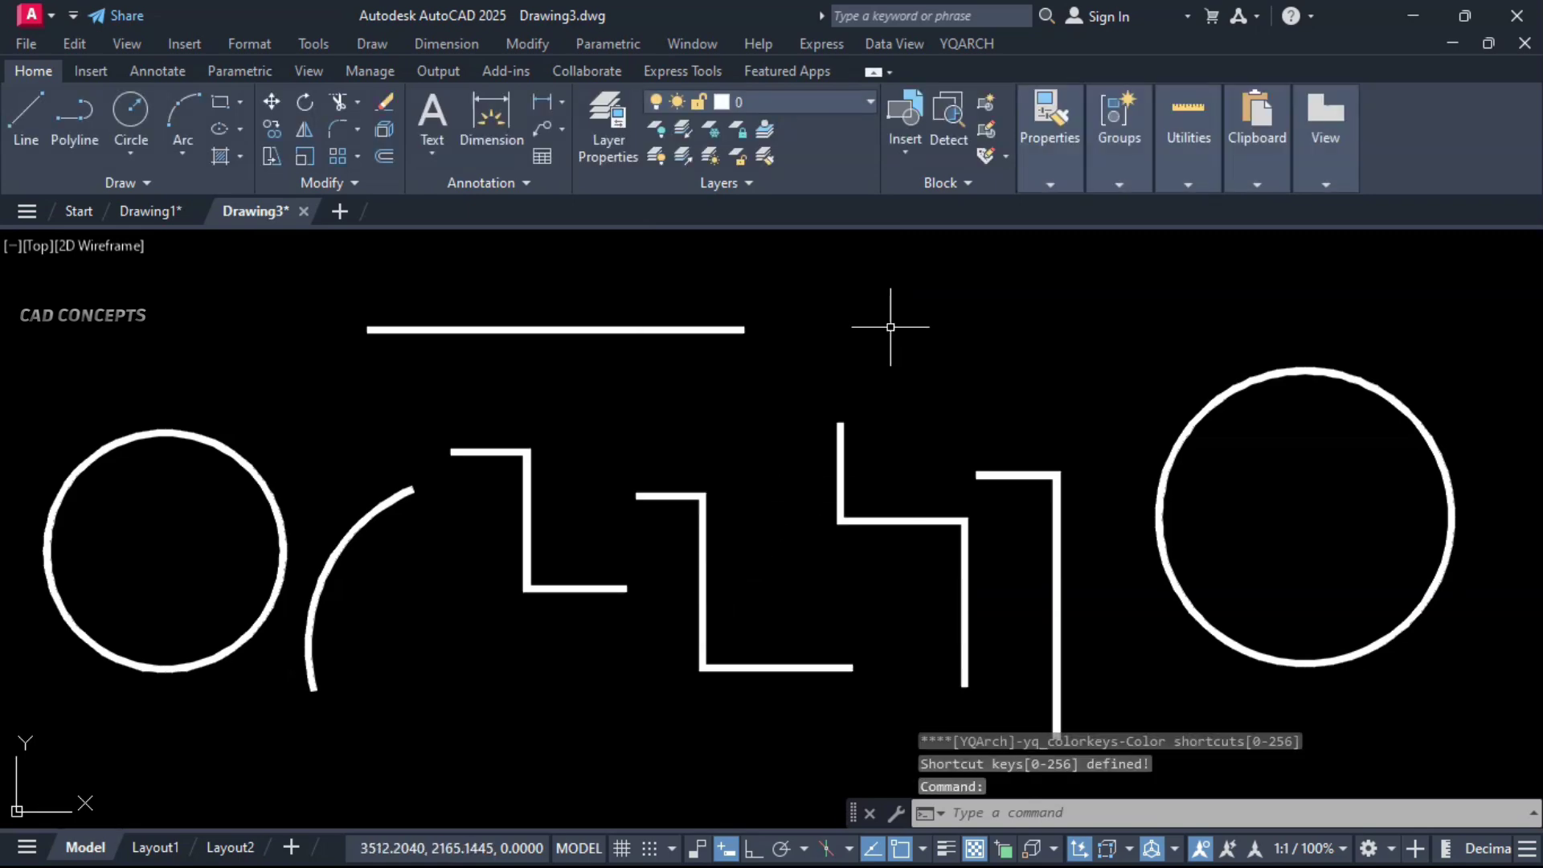
pyautogui.write('4')
# Step: Colour the top horizontal line 45 and the large right circle 90
pyautogui.press('Return')
pyautogui.write('45')
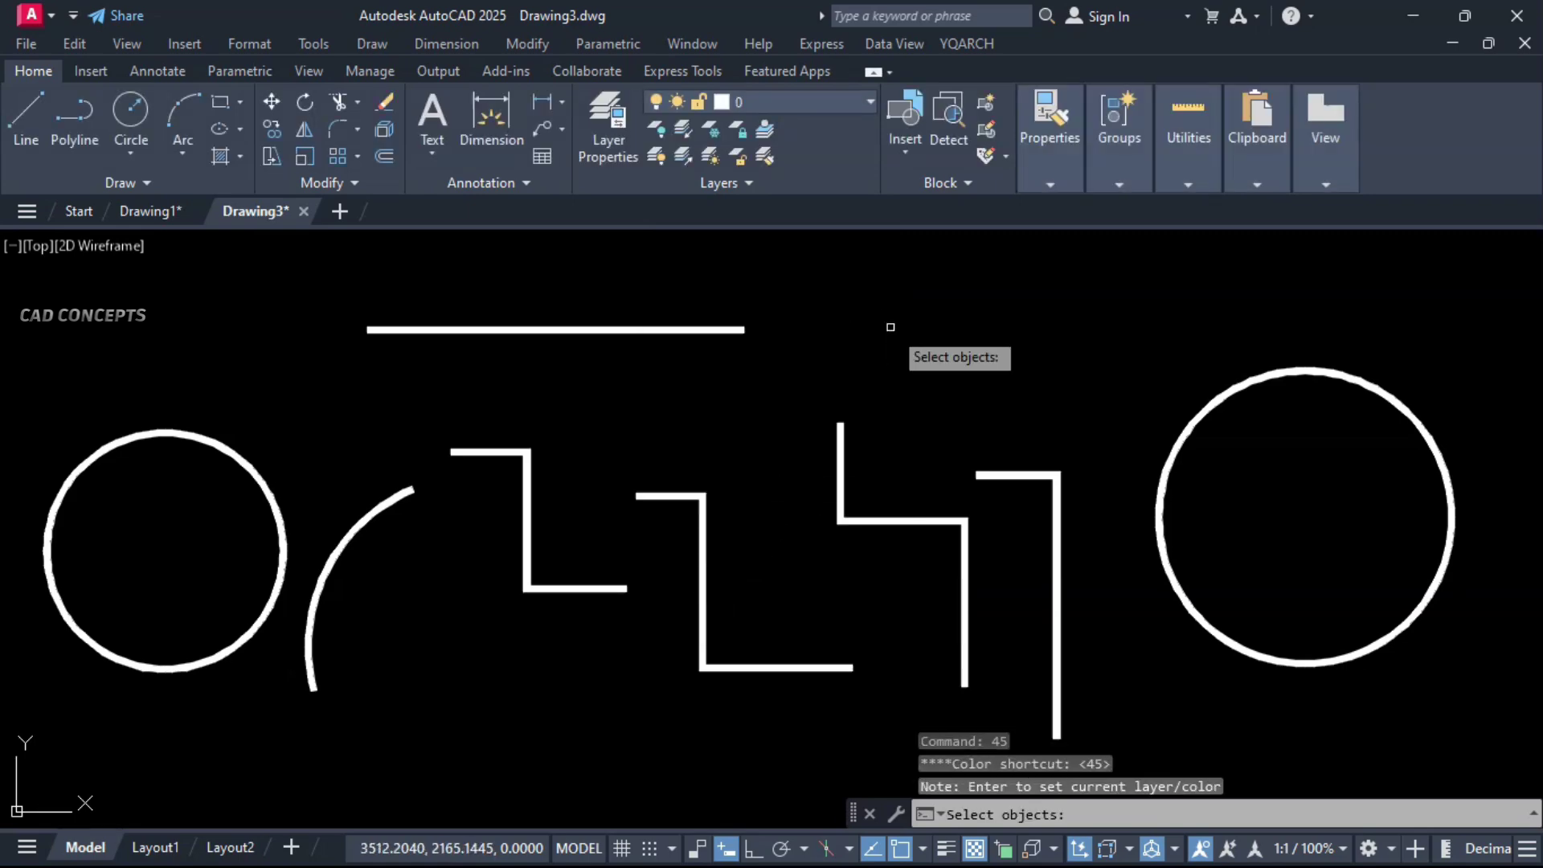
pyautogui.click(724, 329)
pyautogui.press('Return')
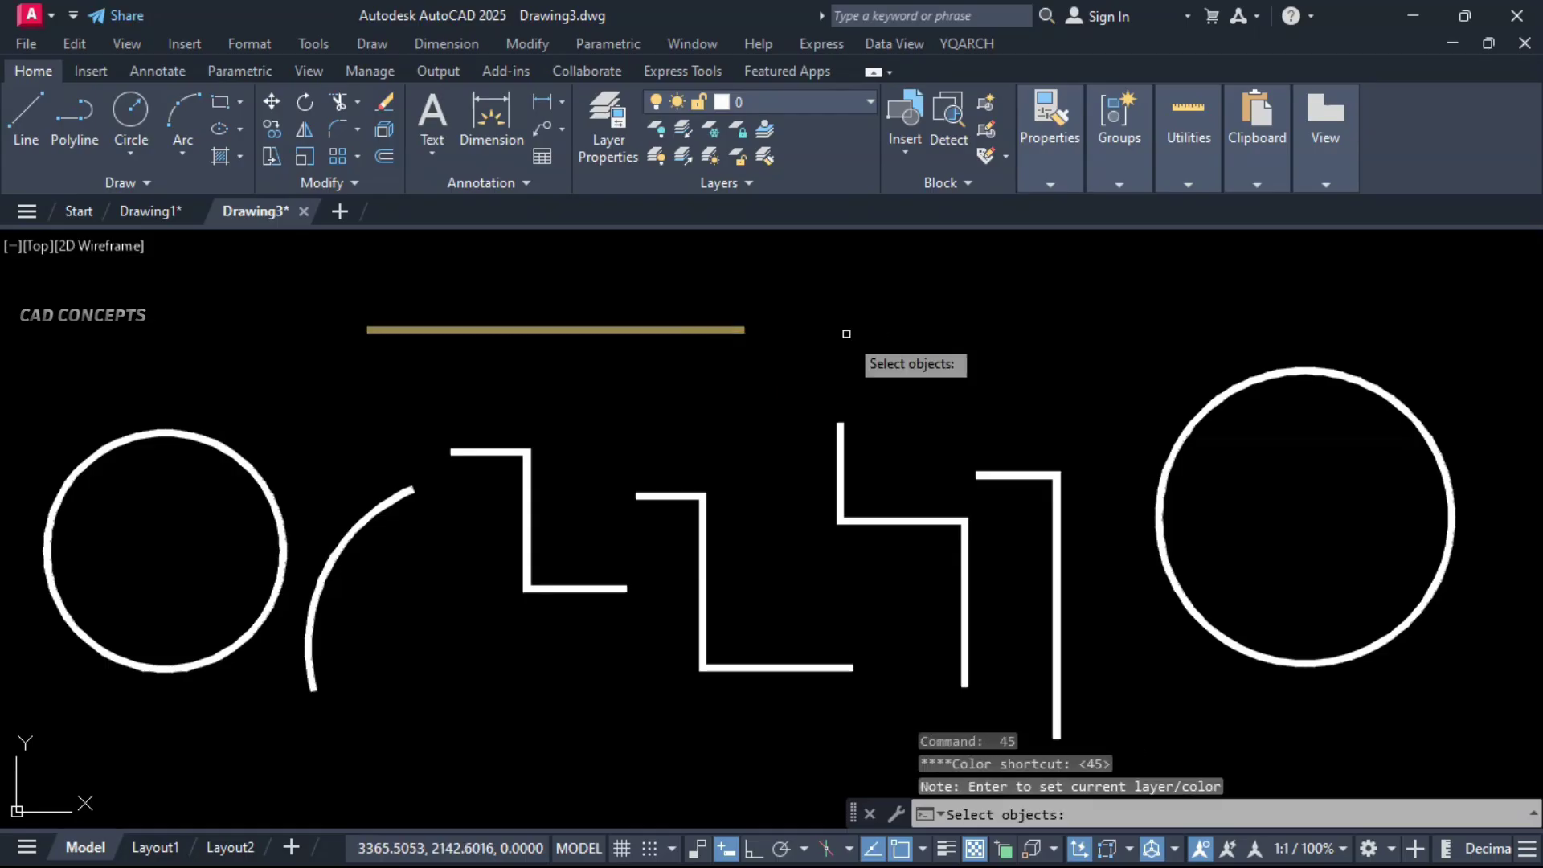
pyautogui.write('90')
pyautogui.press('Return')
pyautogui.click(1313, 270)
pyautogui.click(1090, 352)
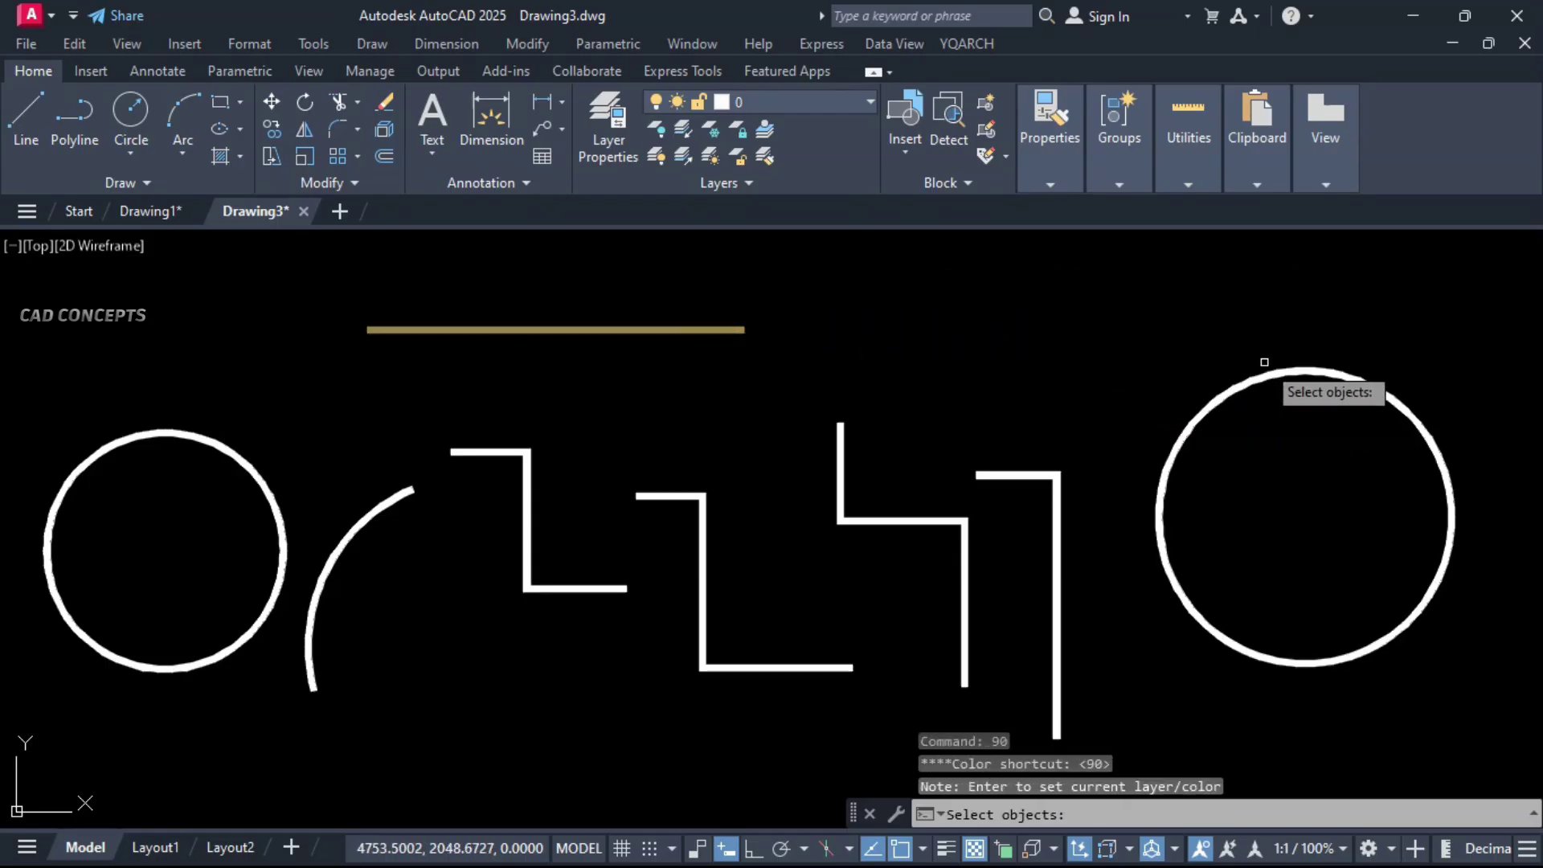
pyautogui.press('Return')
pyautogui.press('Return')
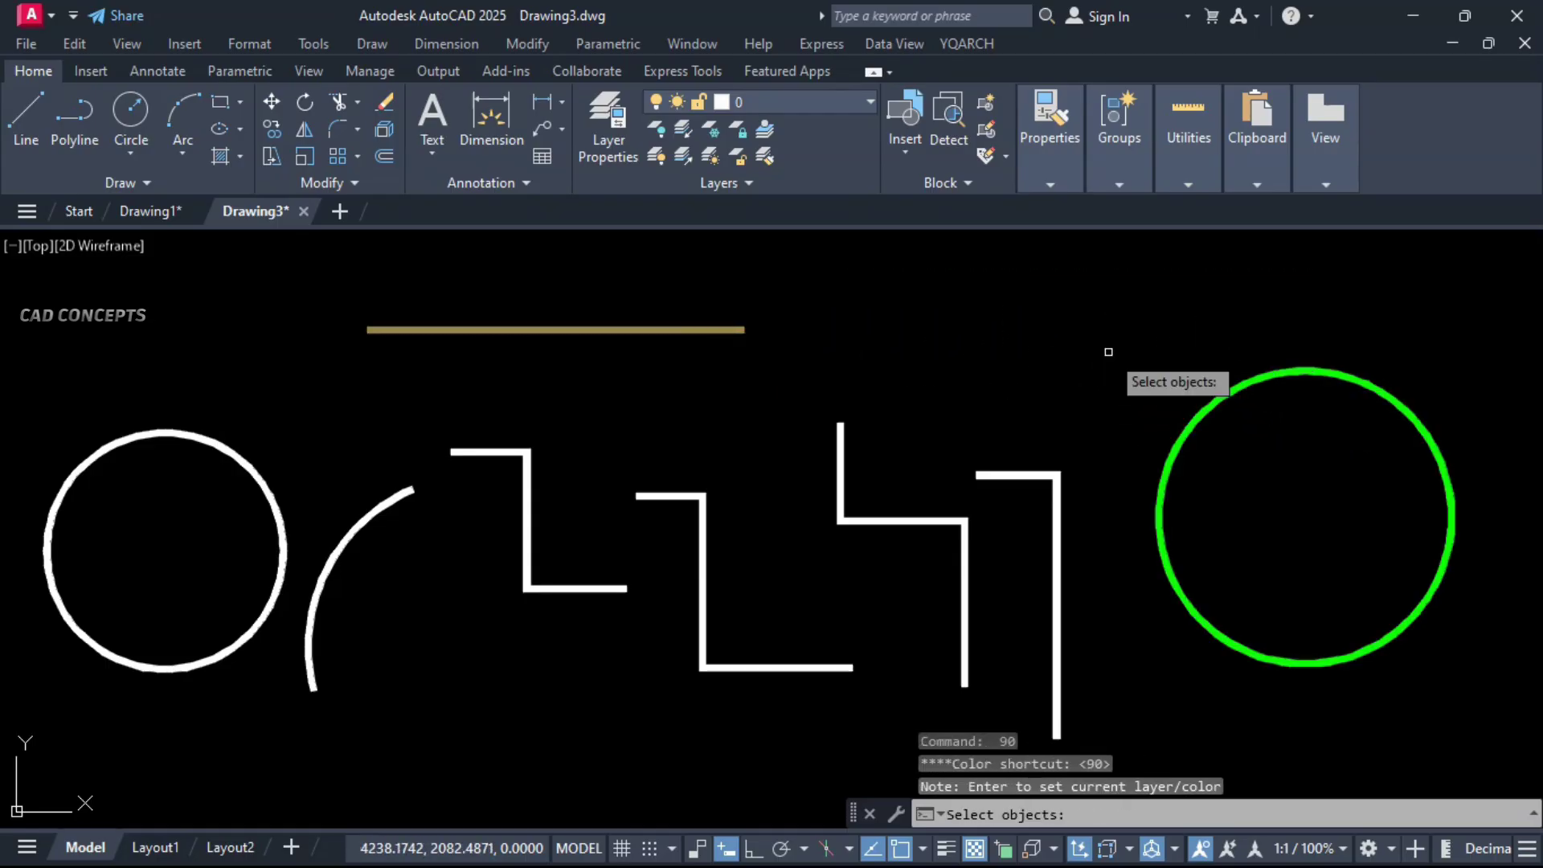
pyautogui.click(1336, 270)
pyautogui.press('Escape')
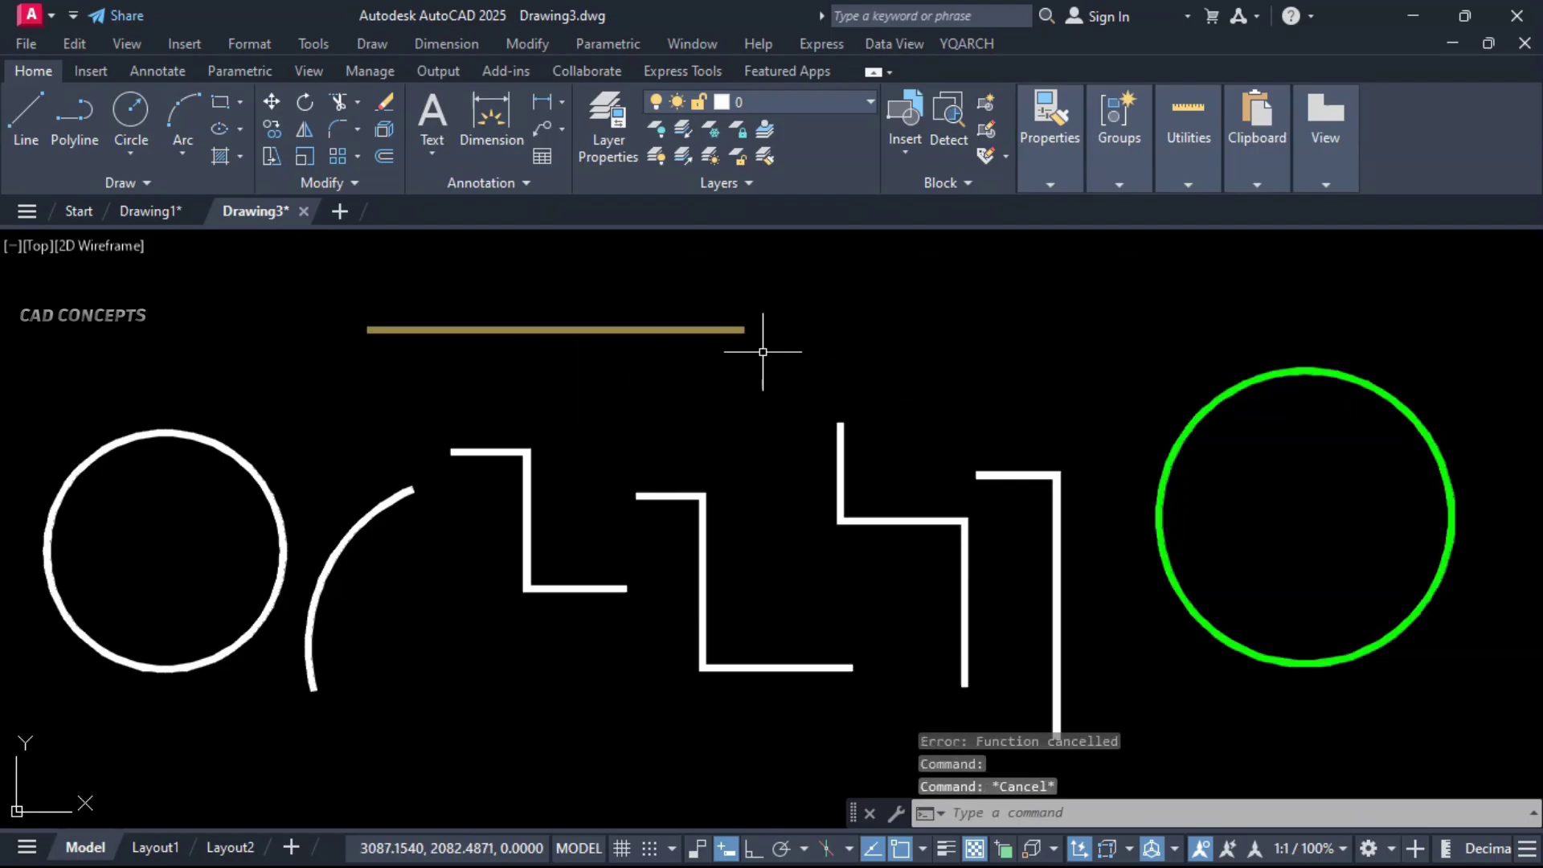
pyautogui.write('1')
# Step: Turn the left circle red with shortcut 1 and the arc yellow with 2
pyautogui.press('Return')
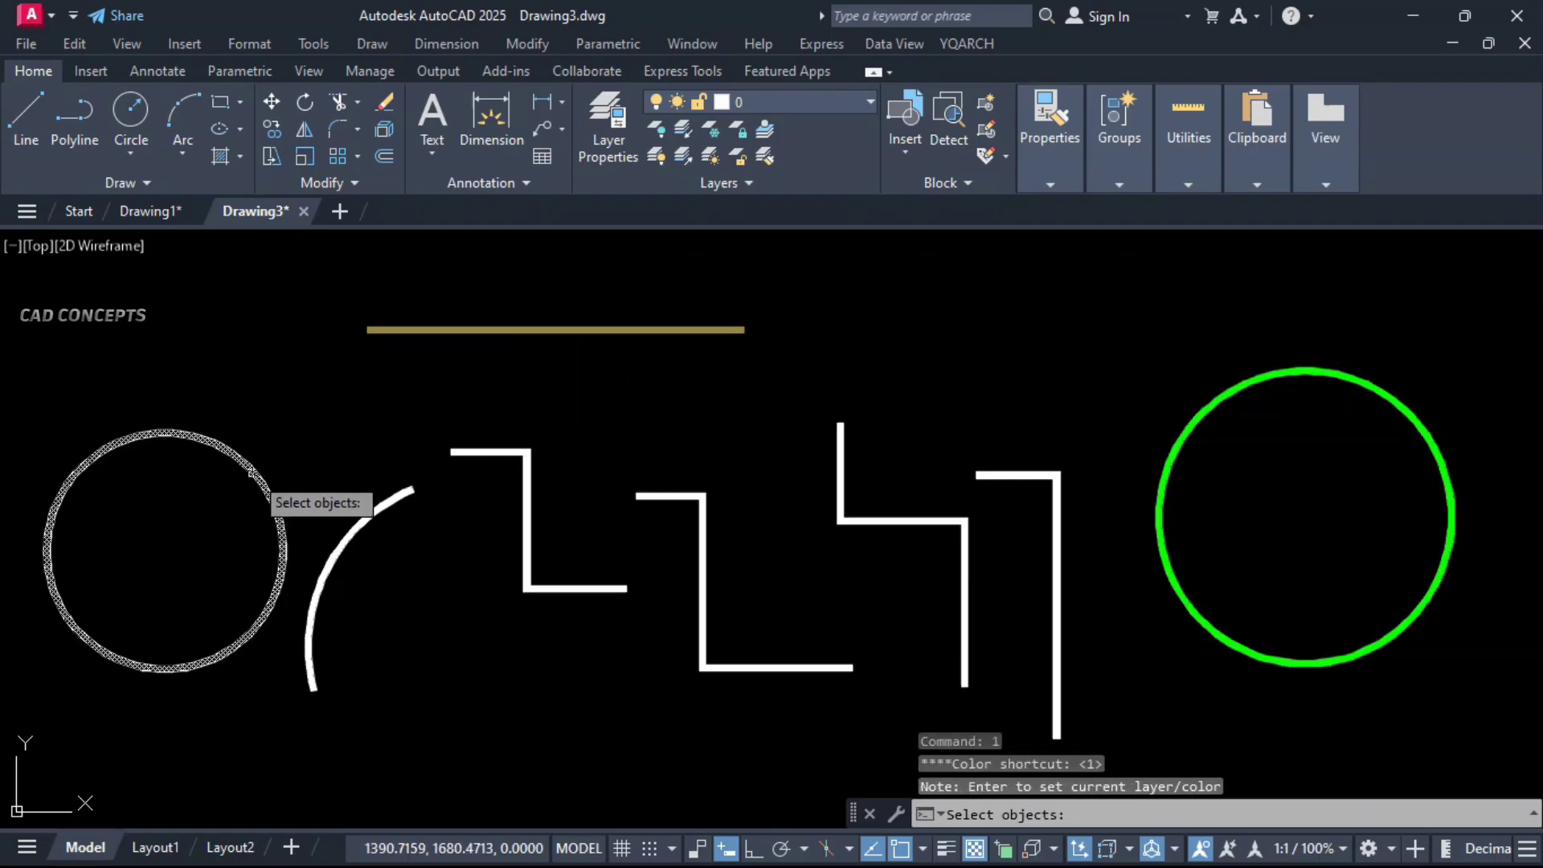
pyautogui.click(257, 479)
pyautogui.press('Return')
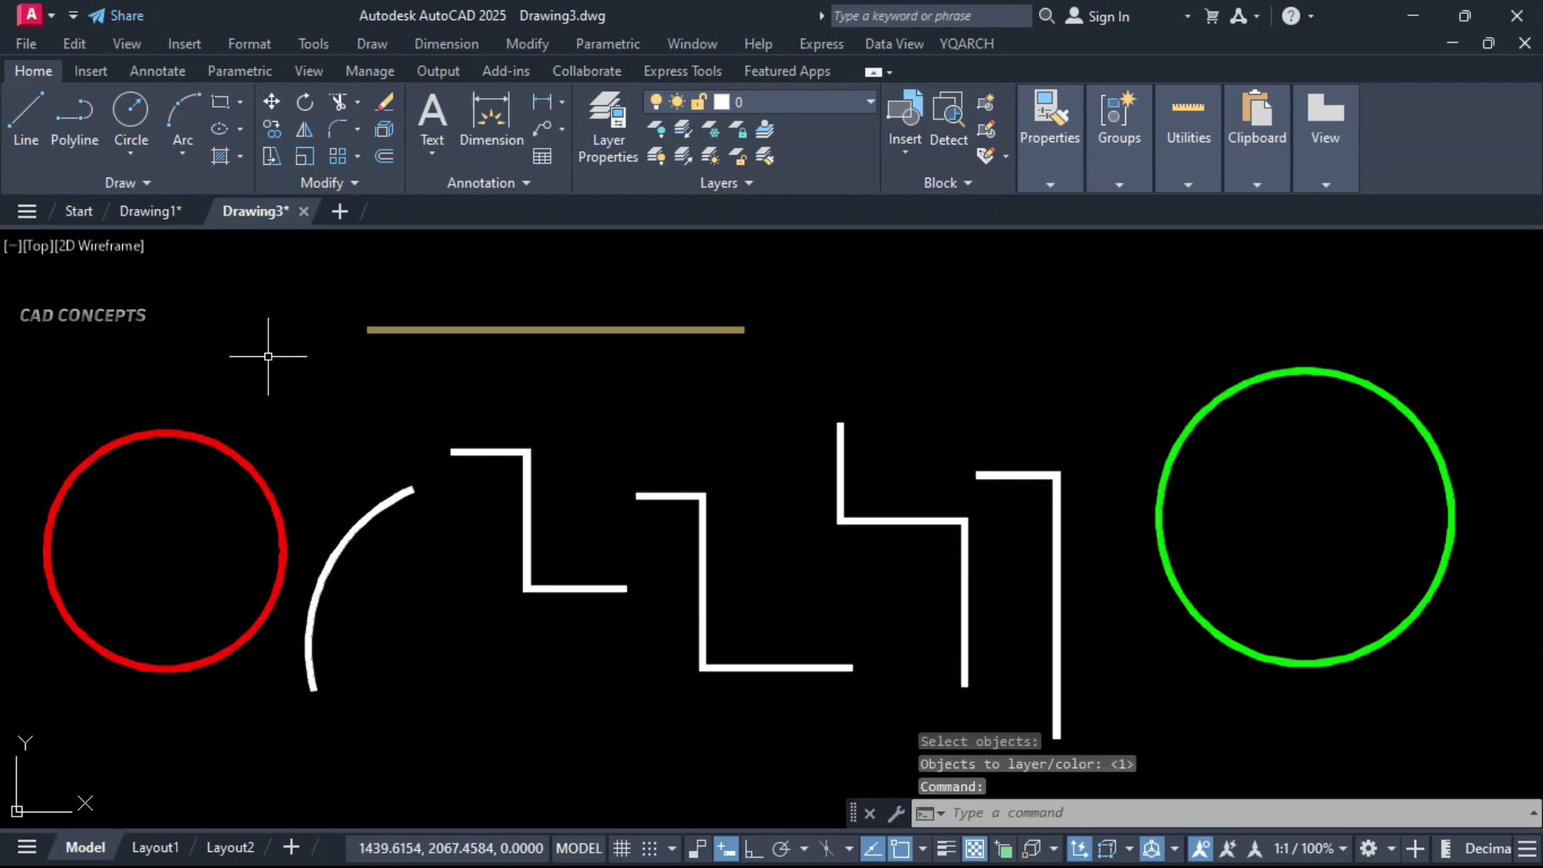
pyautogui.write('2')
pyautogui.press('Return')
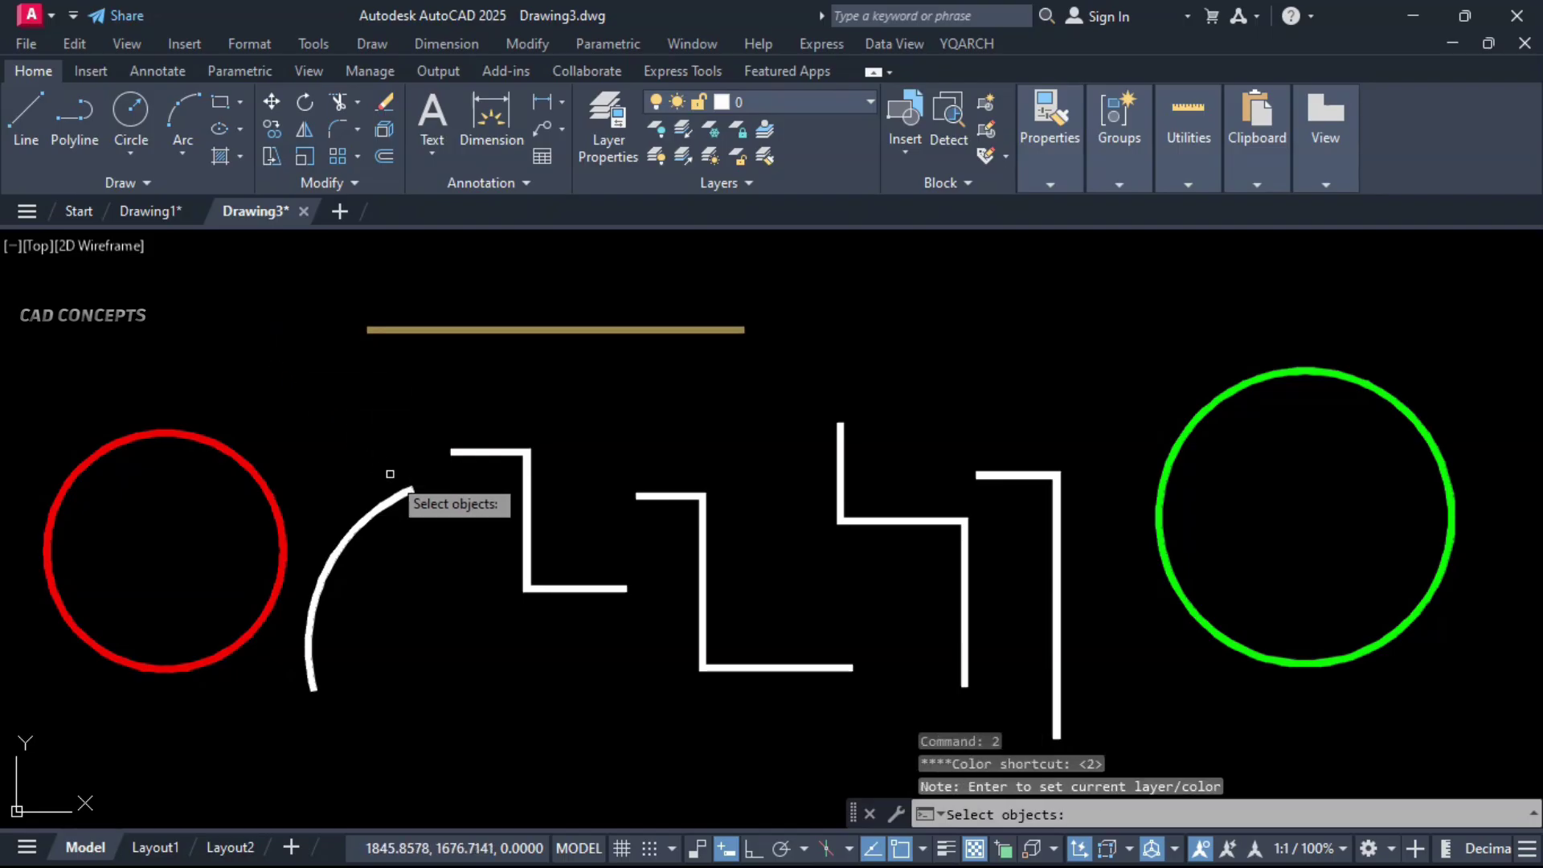
pyautogui.click(389, 475)
pyautogui.press('Return')
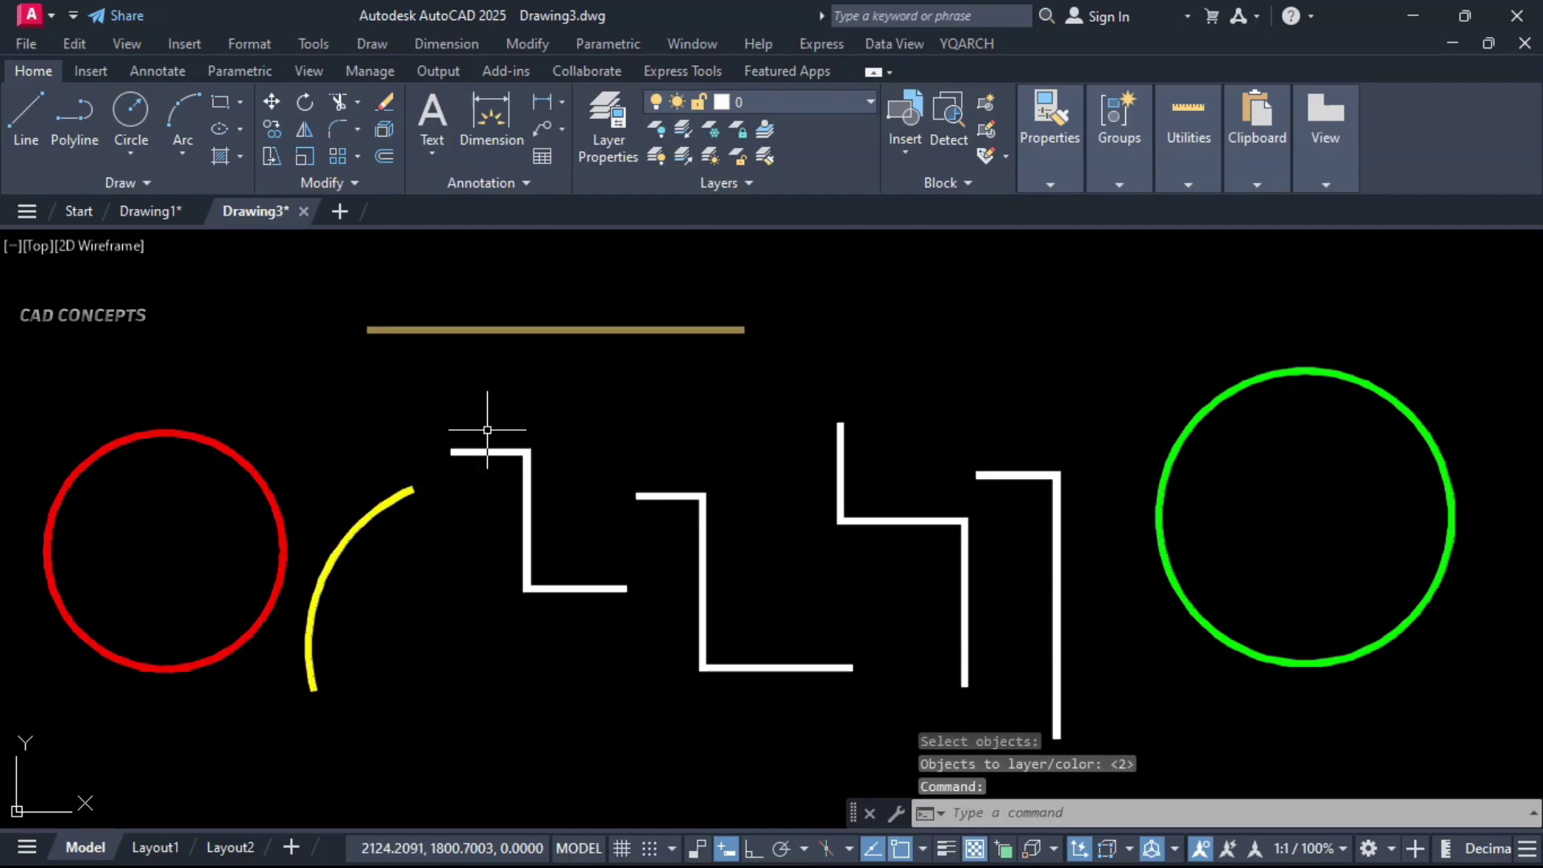
pyautogui.write('3')
# Step: Turn the first stepped polyline green with shortcut 3, then cancel the repeat
pyautogui.press('Return')
pyautogui.write('3')
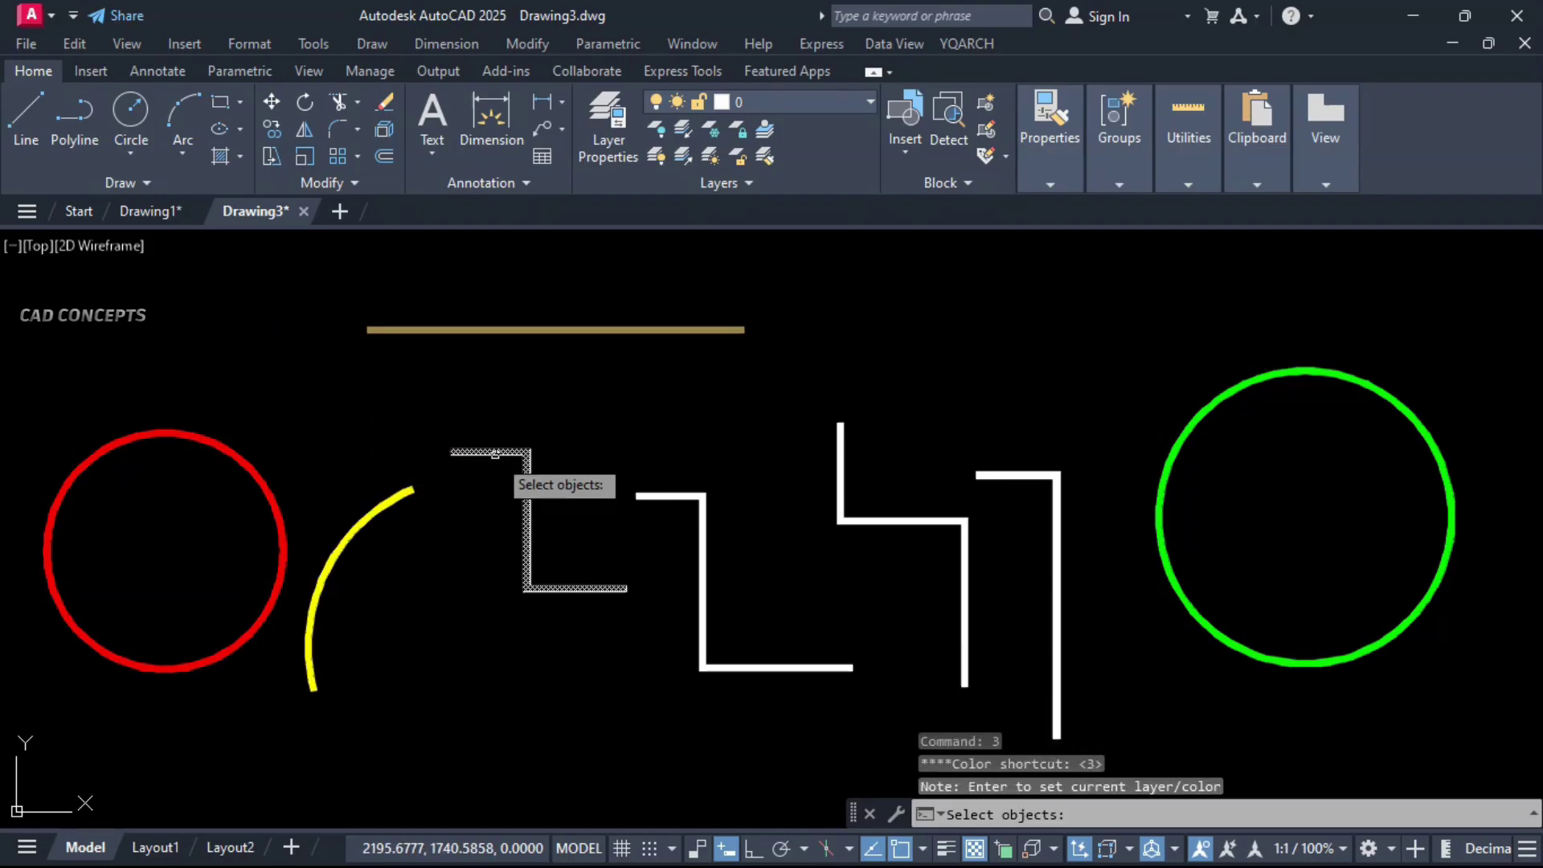
pyautogui.click(525, 483)
pyautogui.press('Return')
pyautogui.press('Return')
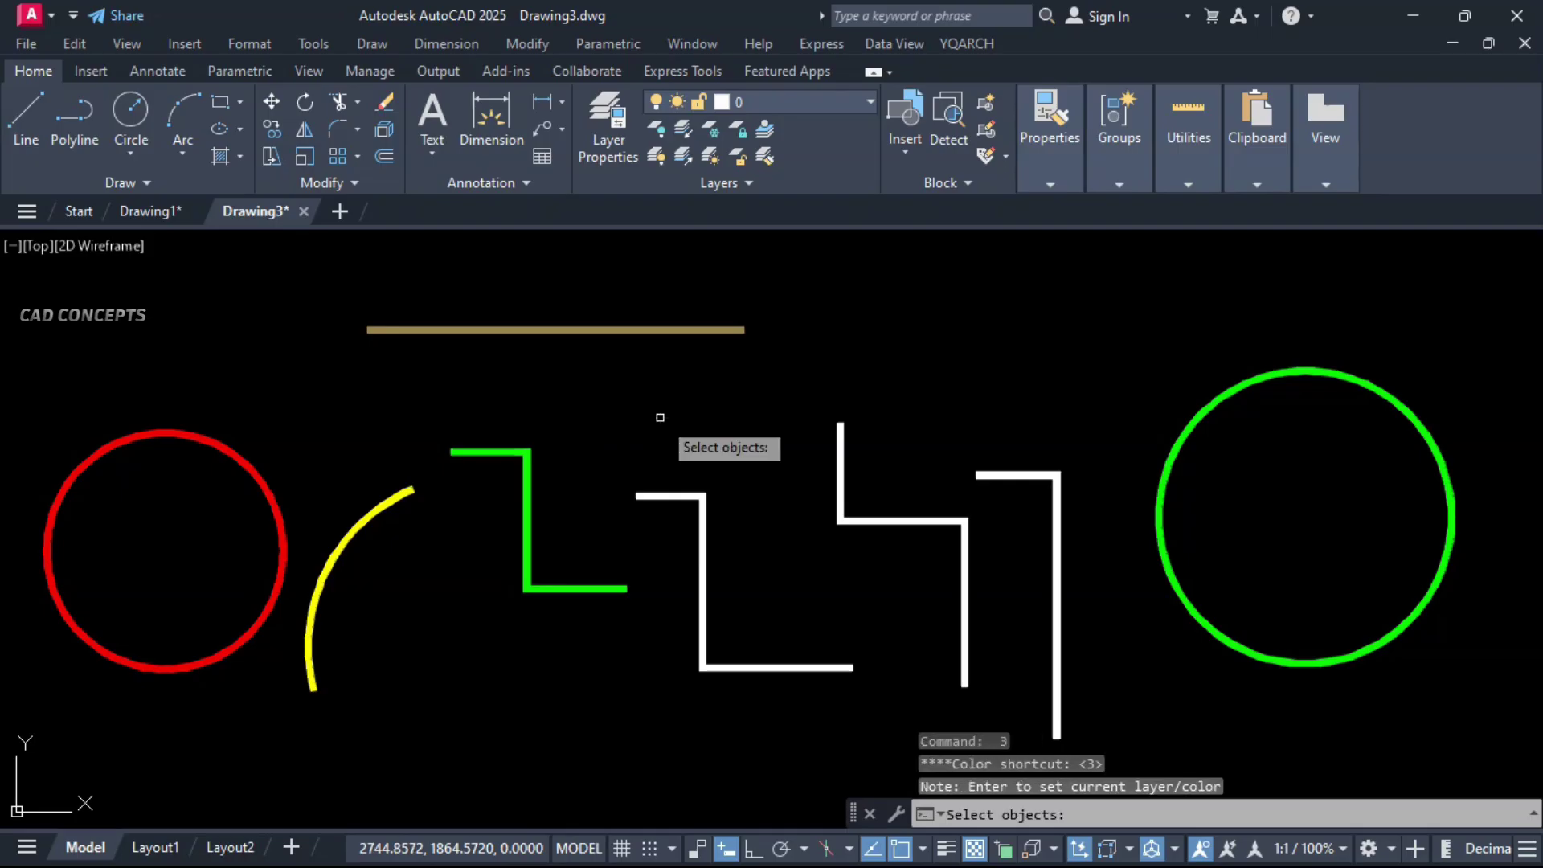
pyautogui.click(662, 418)
pyautogui.press('Escape')
pyautogui.press('Escape')
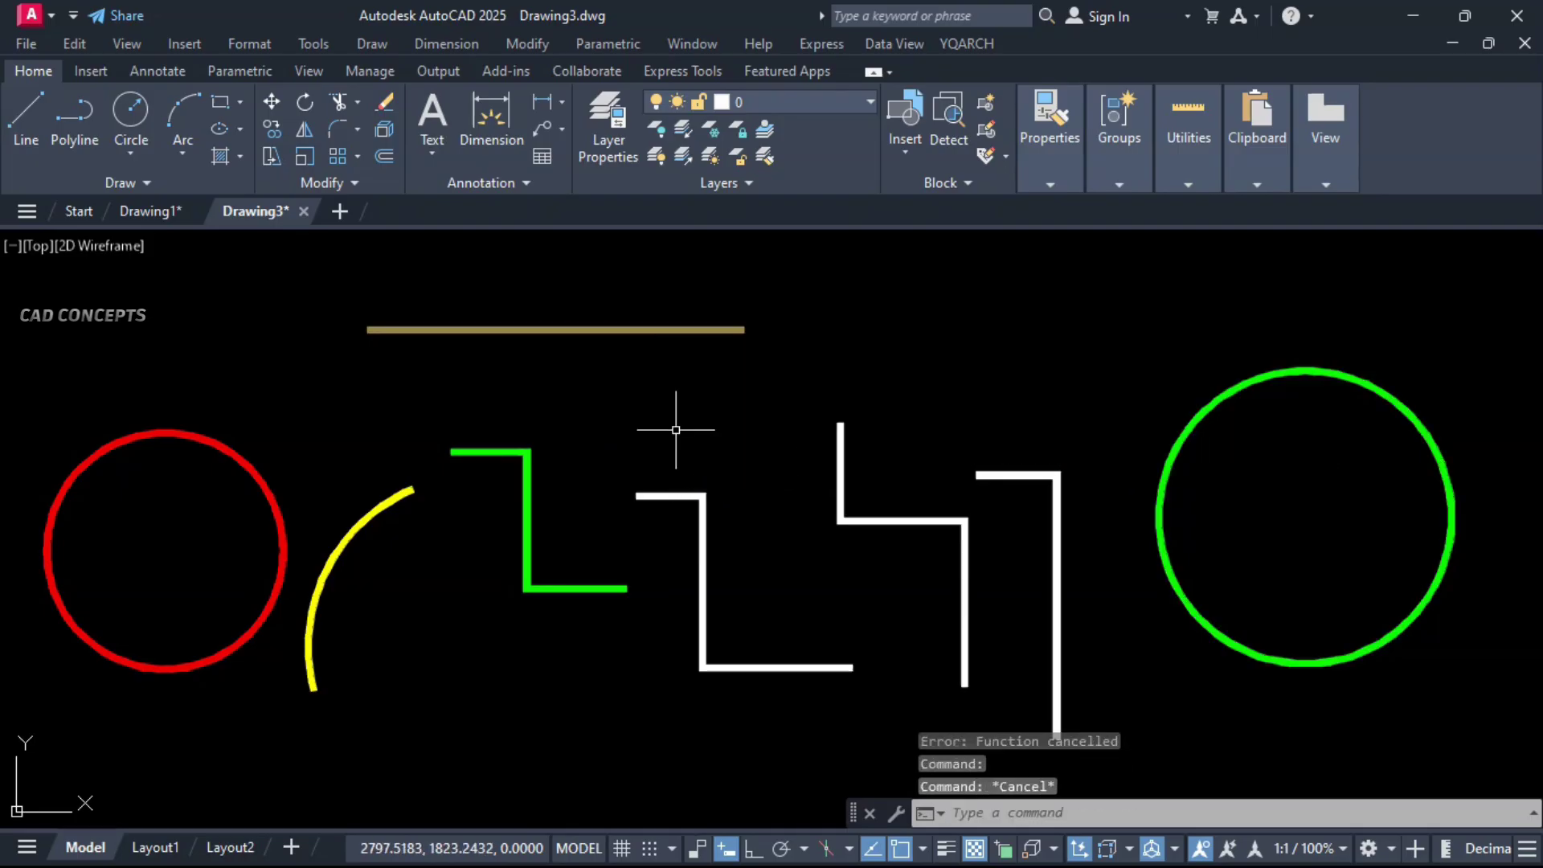
pyautogui.write('5')
# Step: Turn the middle stepped polyline blue with colour shortcut 5
pyautogui.press('Return')
pyautogui.click(703, 503)
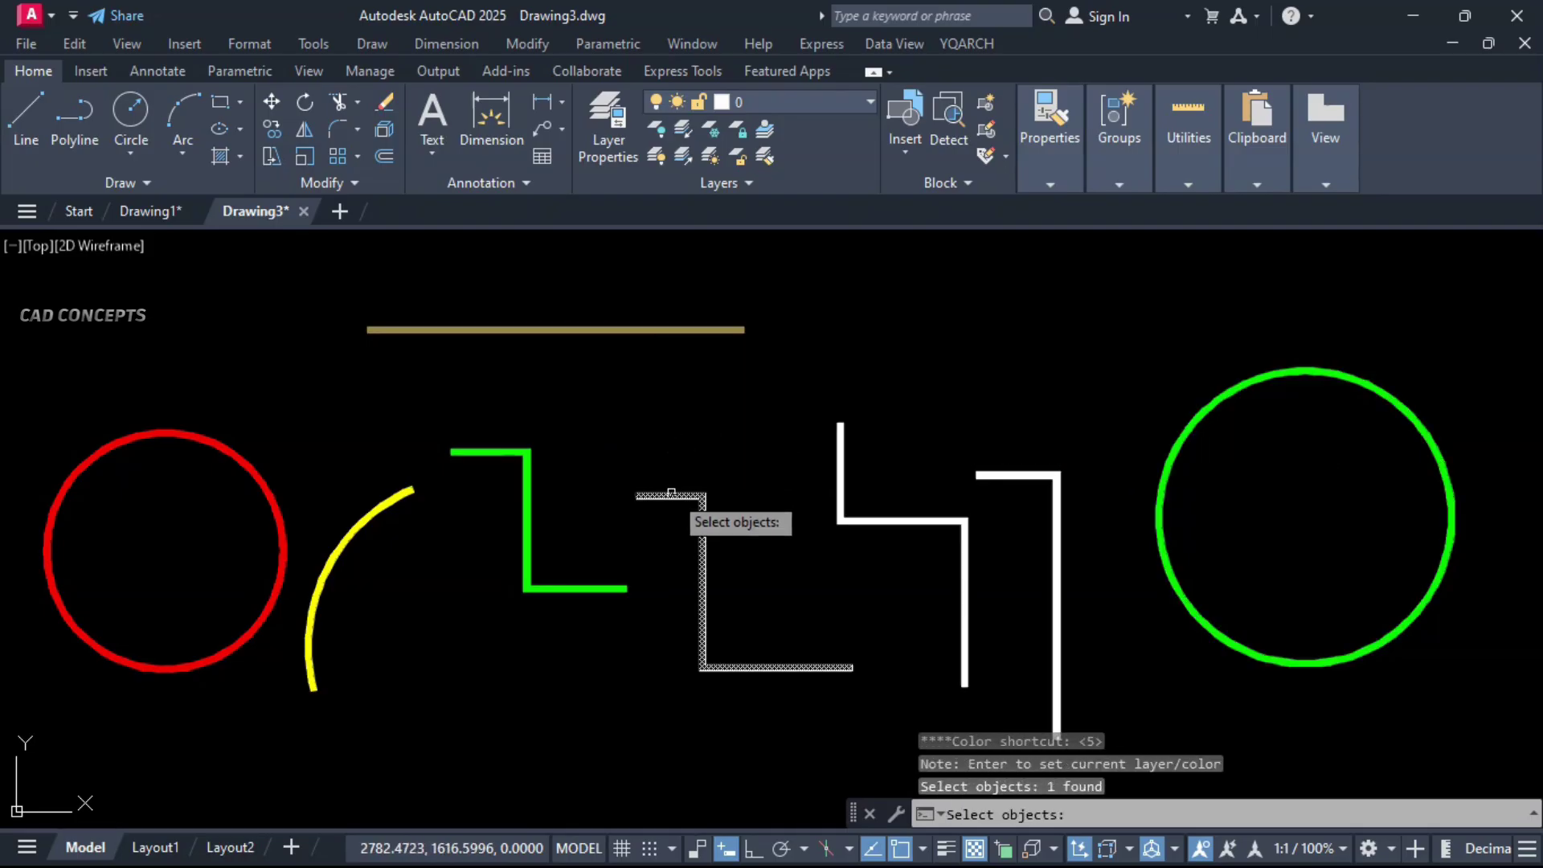
pyautogui.press('Return')
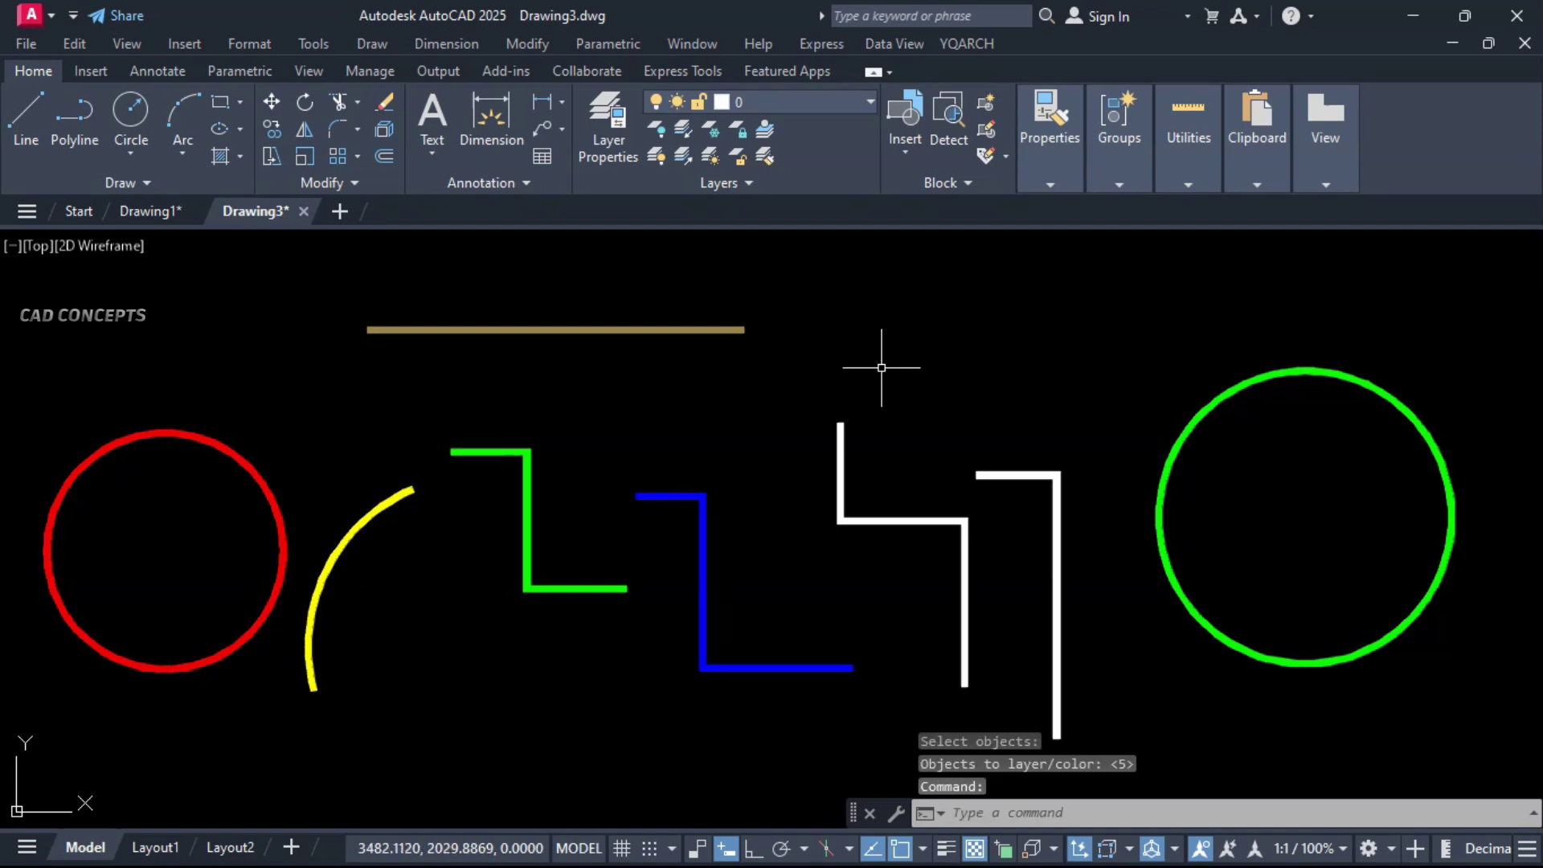
pyautogui.press('Return')
pyautogui.write('99')
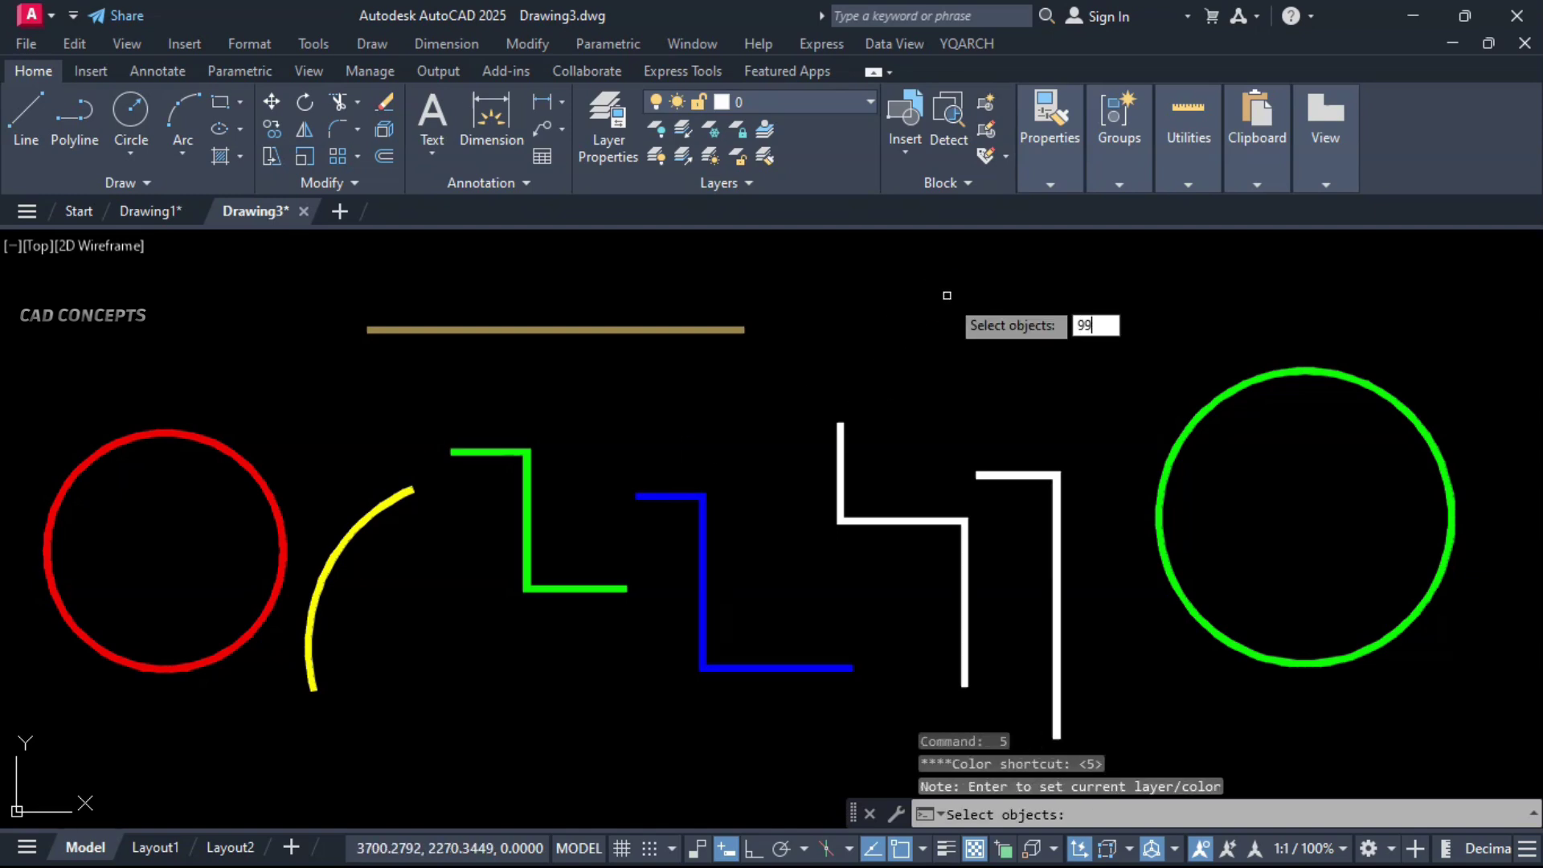
pyautogui.click(946, 296)
pyautogui.press('Escape')
pyautogui.press('Escape')
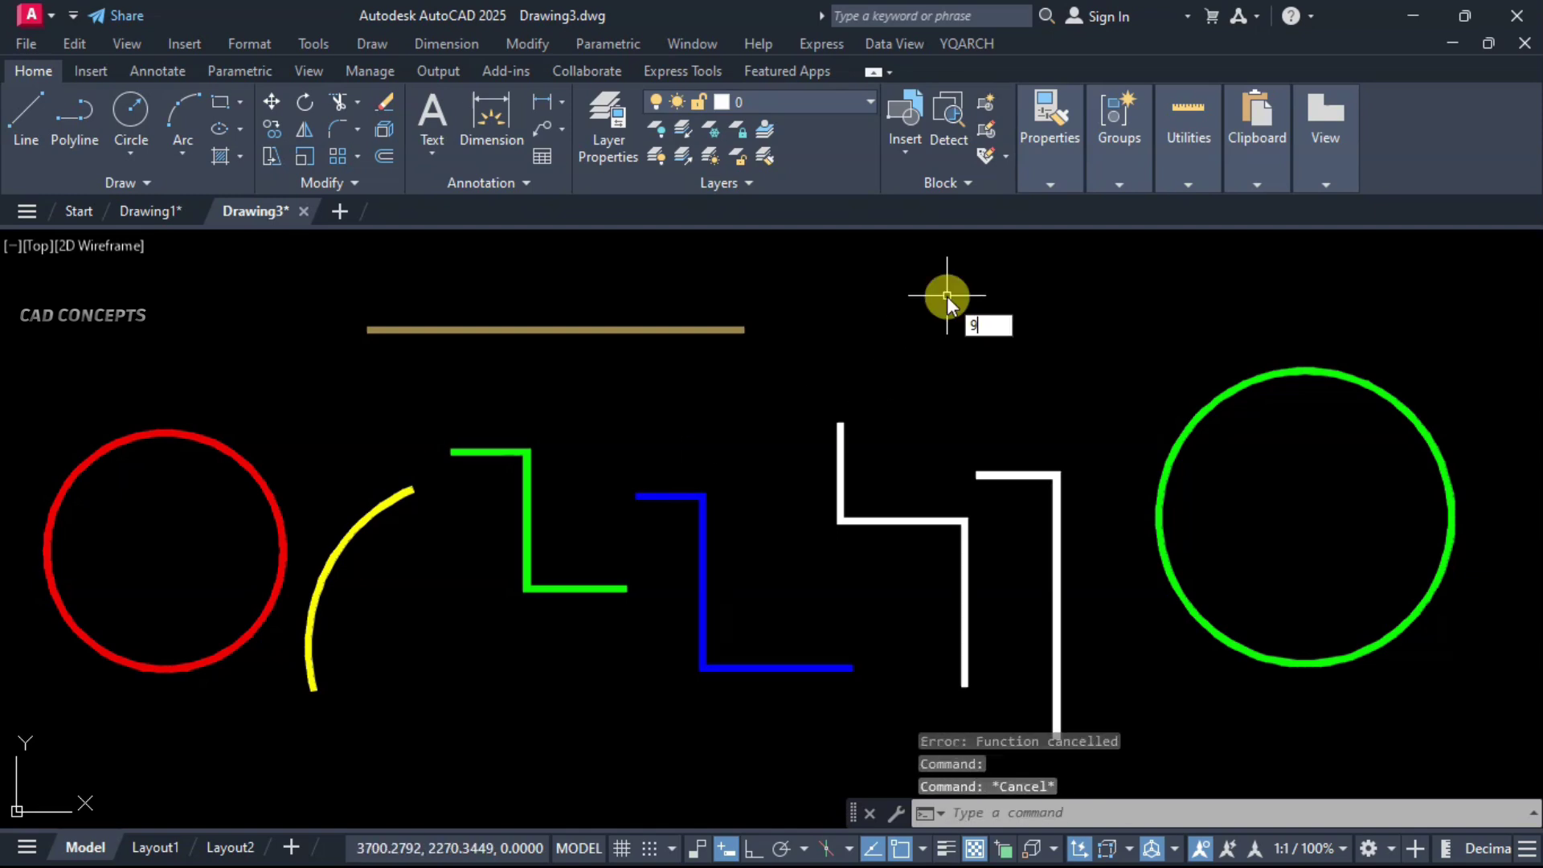
pyautogui.write('9')
# Step: Recolour the third stepped polyline dark green (99) and the tall right polyline cyan (4)
pyautogui.press('Return')
pyautogui.click(840, 458)
pyautogui.press('Return')
pyautogui.press('Return')
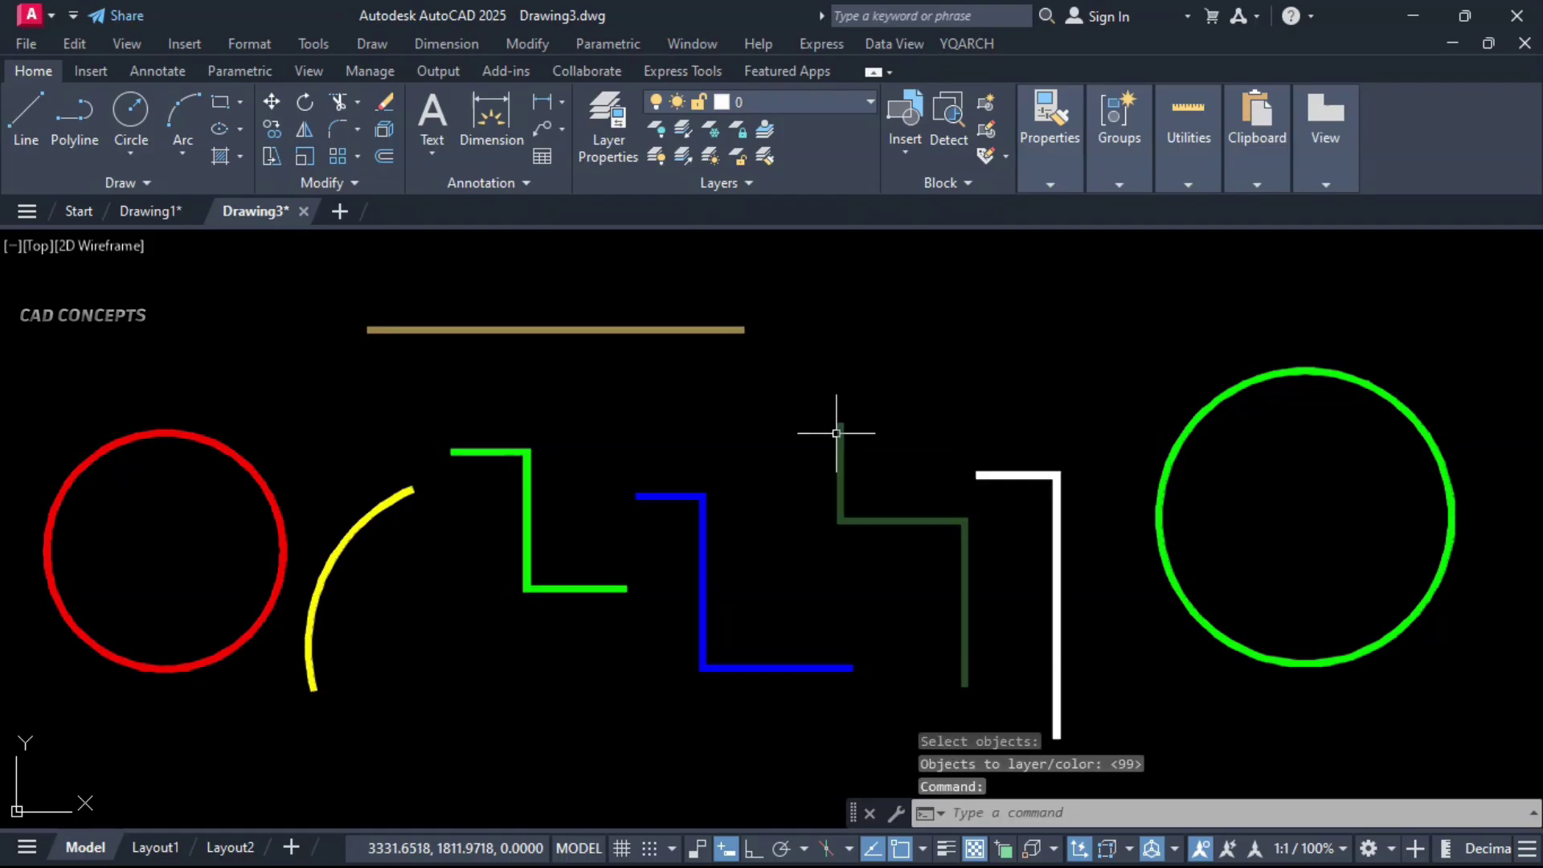
pyautogui.press('Escape')
pyautogui.press('Escape')
pyautogui.press('Escape')
pyautogui.write('4')
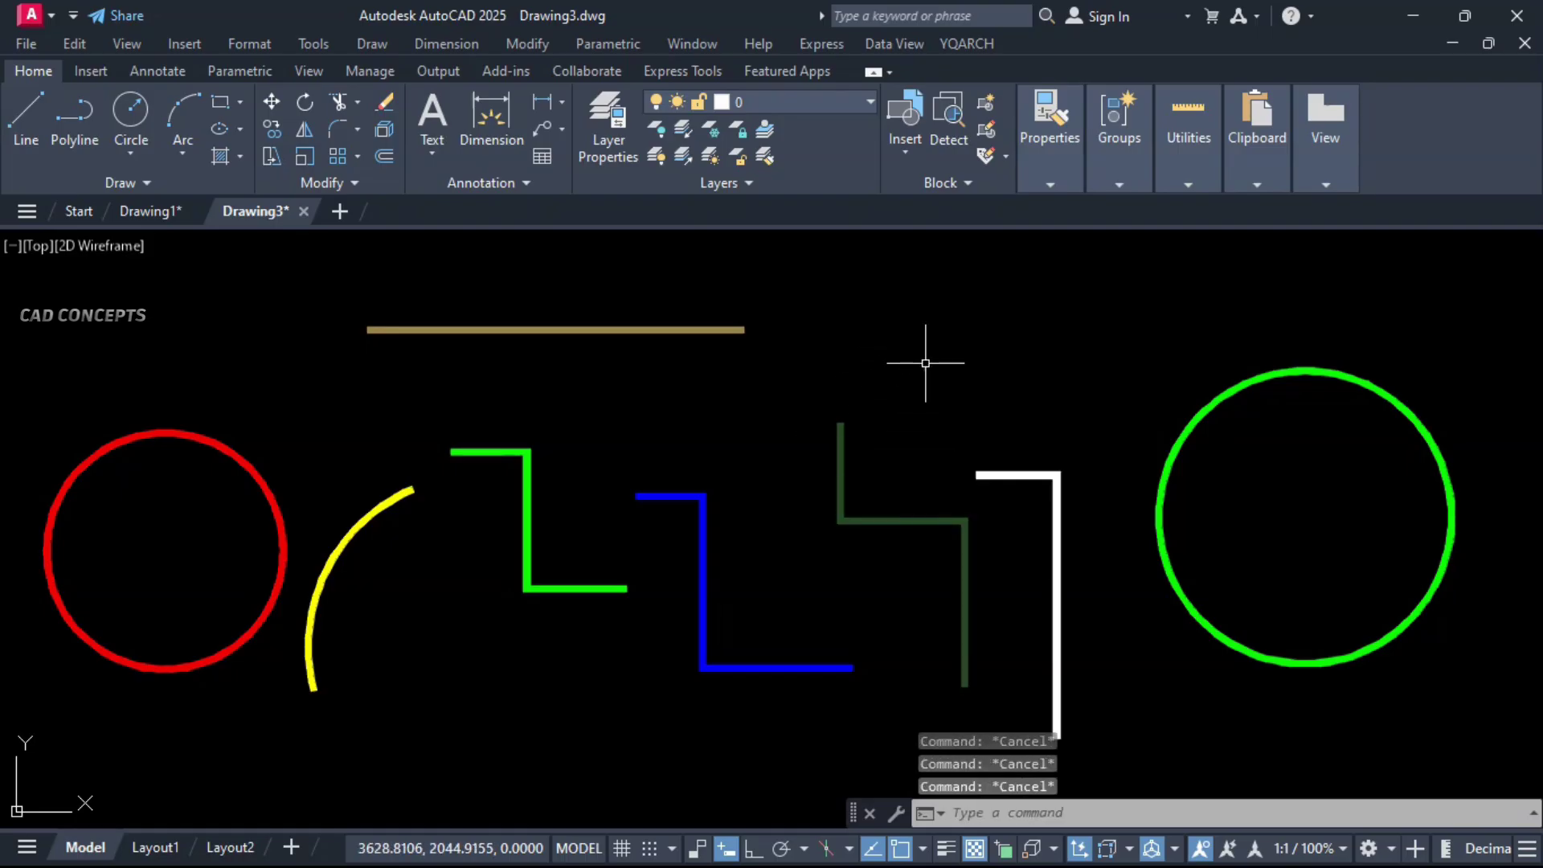
pyautogui.click(1019, 477)
pyautogui.press('Return')
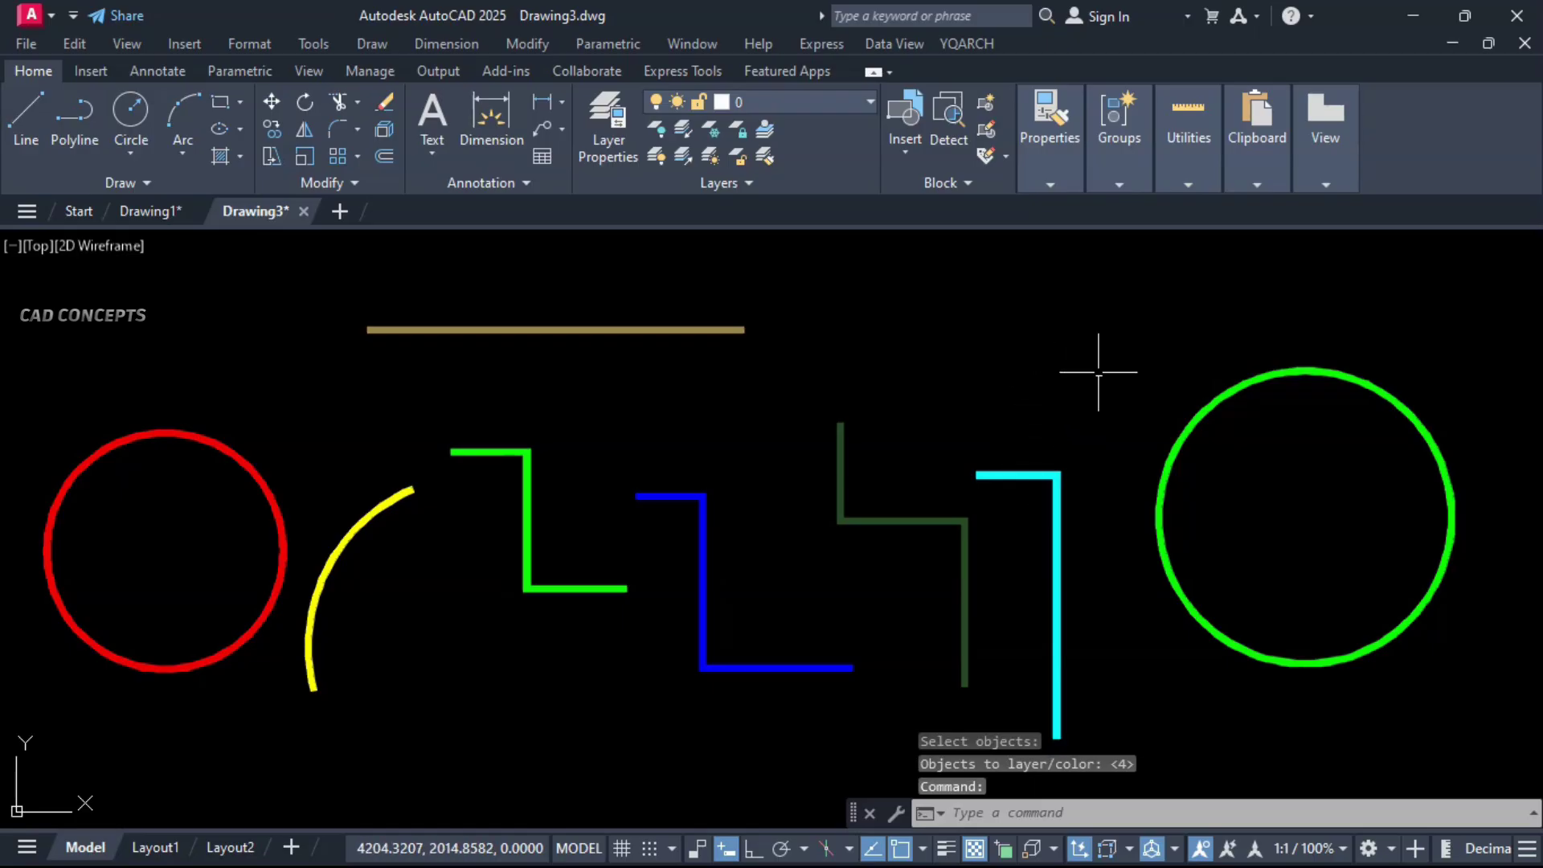
# Step: Hide and reshow colour layers 1 through 5 one at a time from the Layer list
pyautogui.click(795, 103)
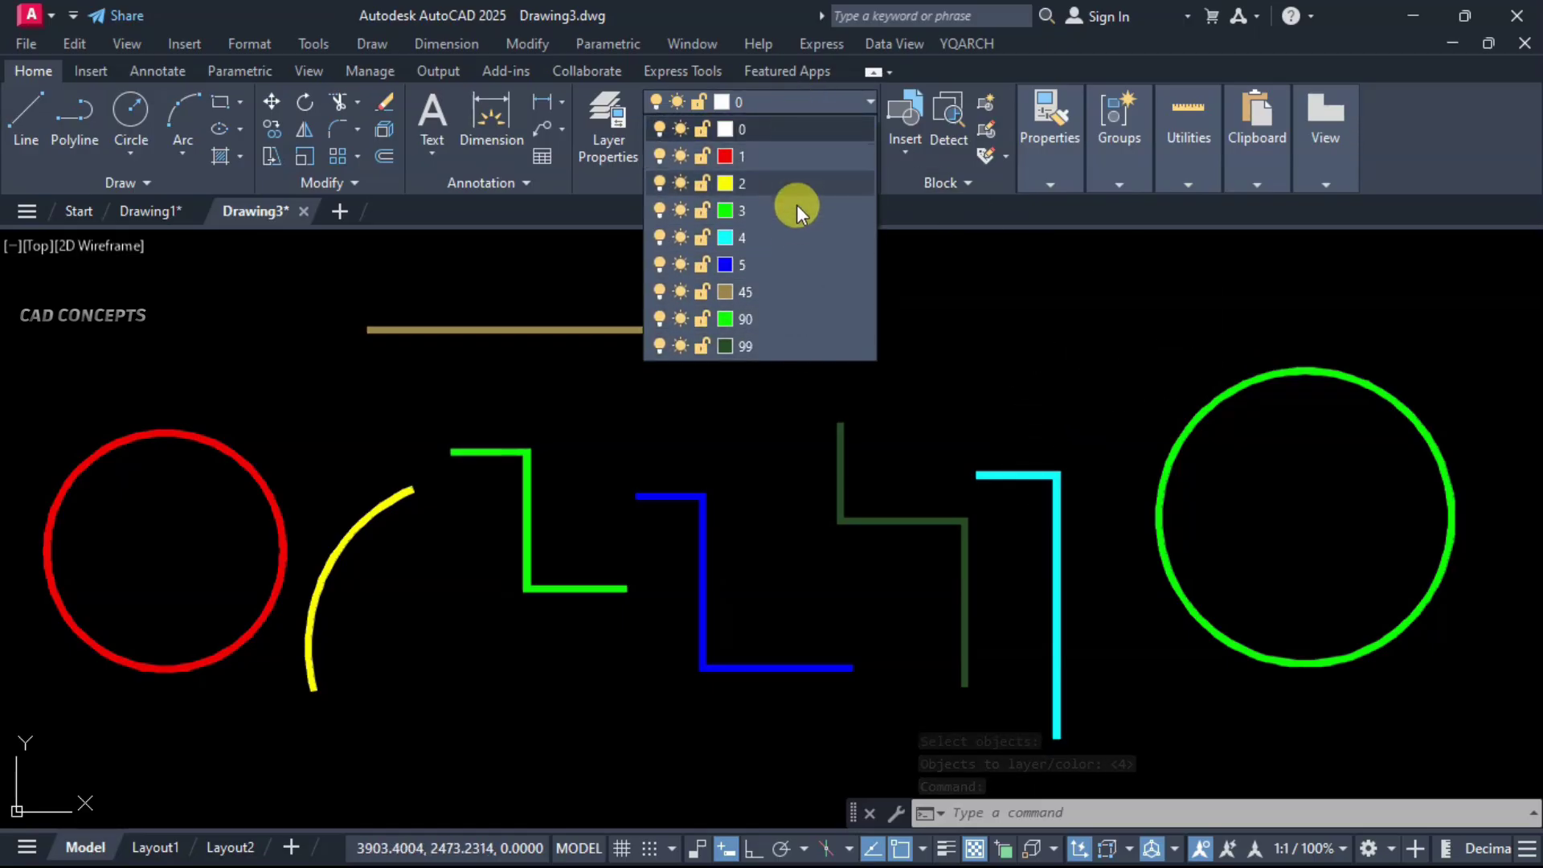
pyautogui.click(663, 153)
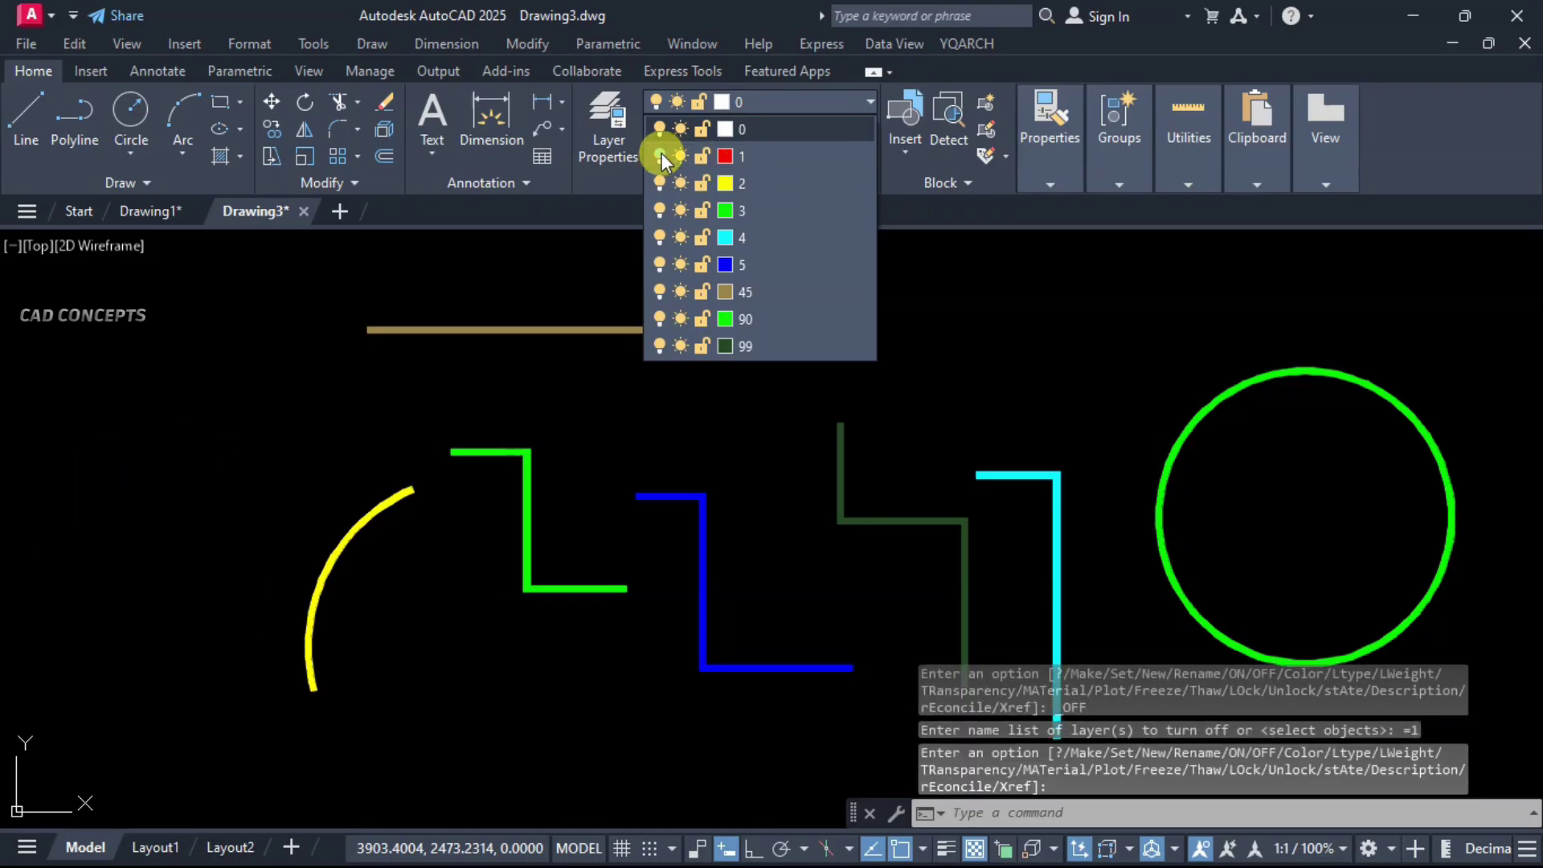
pyautogui.click(662, 181)
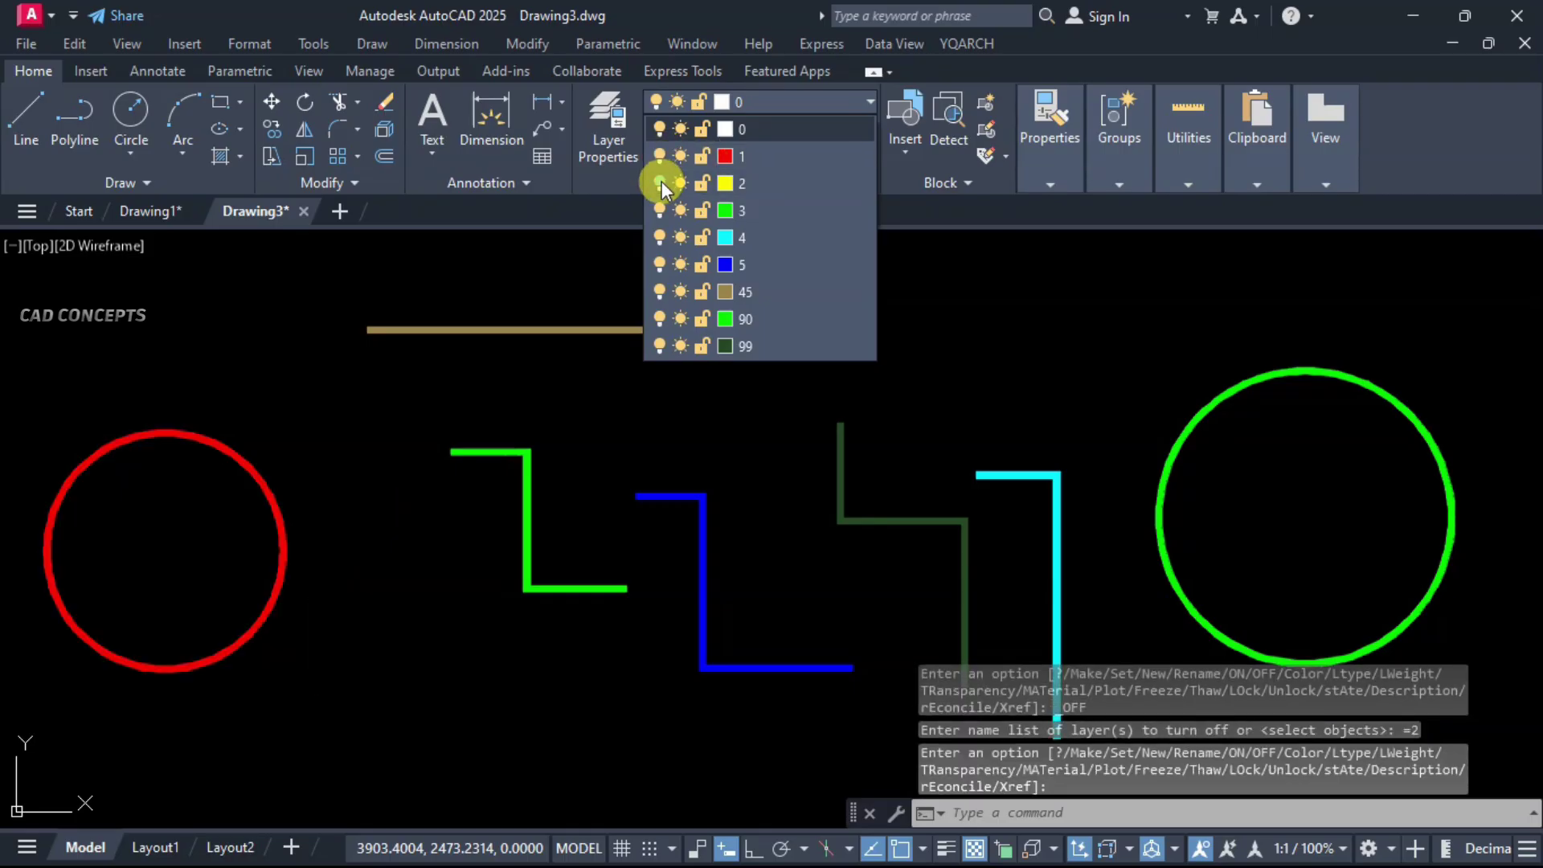
pyautogui.click(661, 181)
pyautogui.click(659, 212)
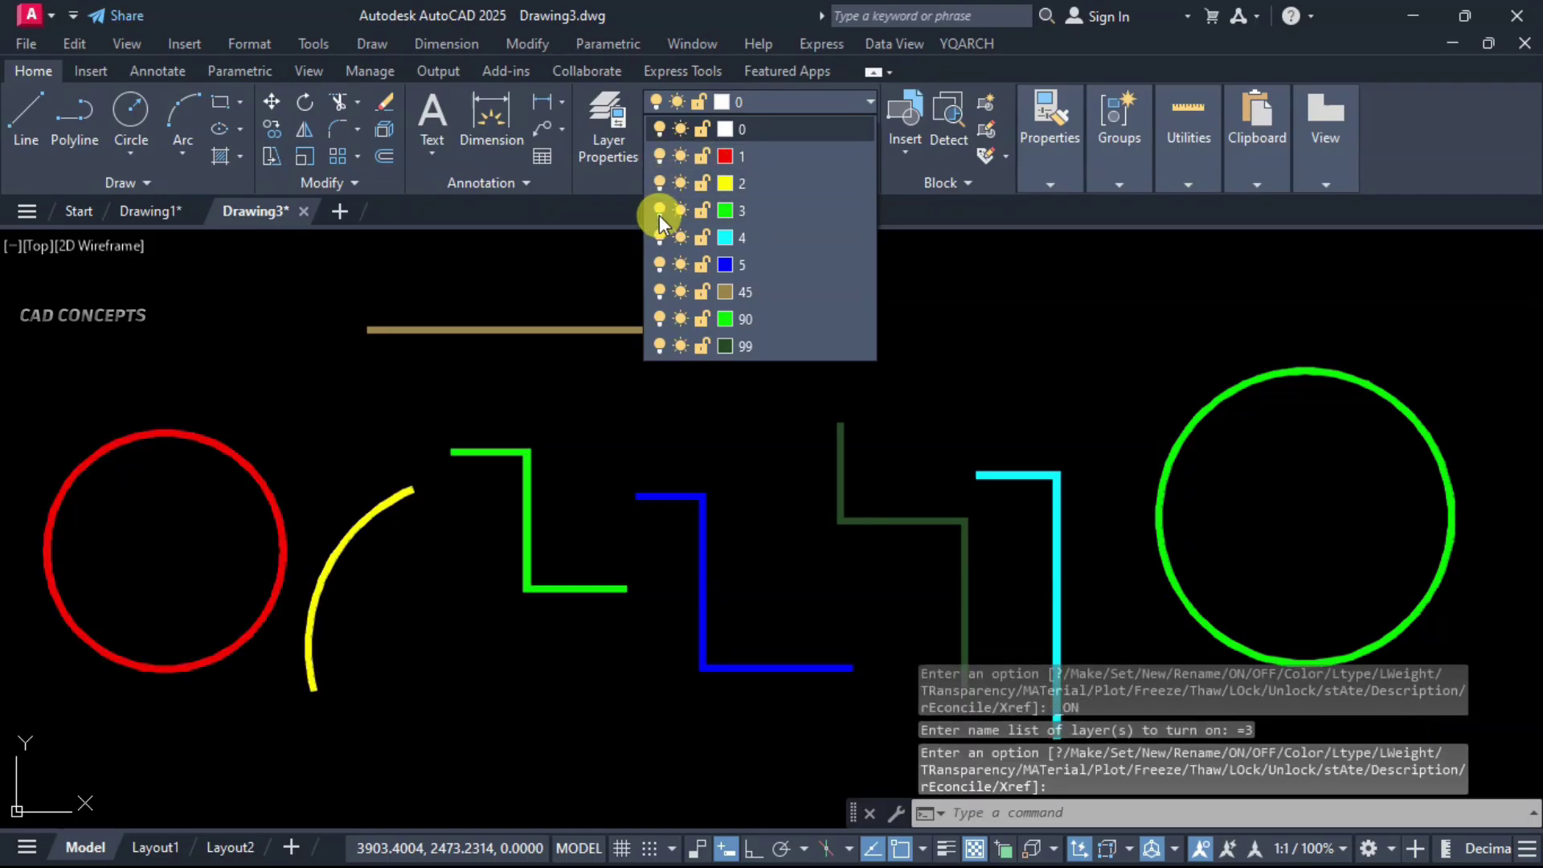
pyautogui.click(660, 238)
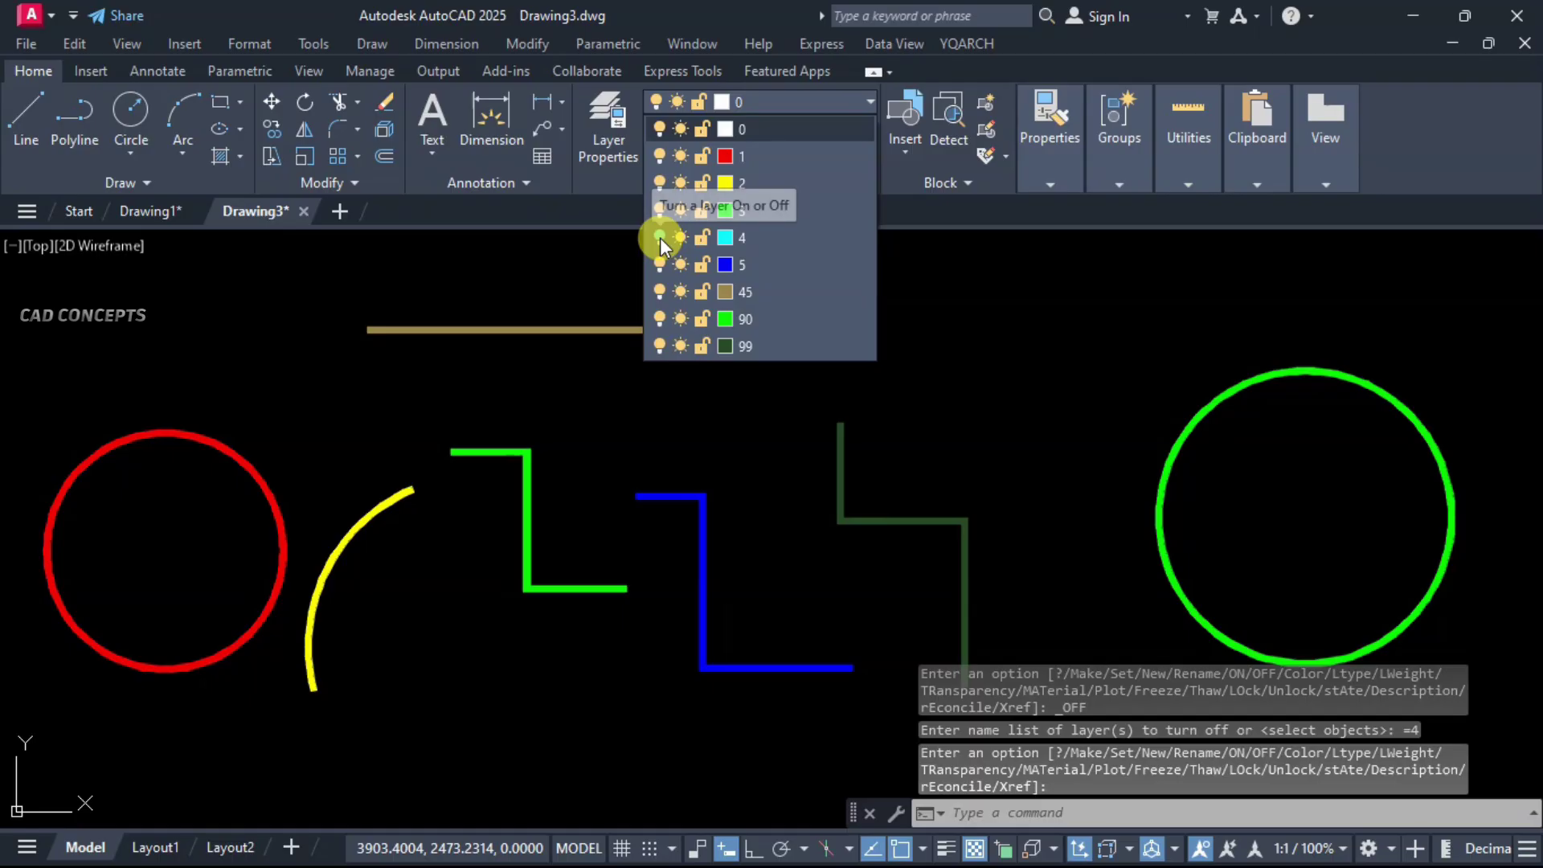
pyautogui.click(660, 238)
pyautogui.click(663, 258)
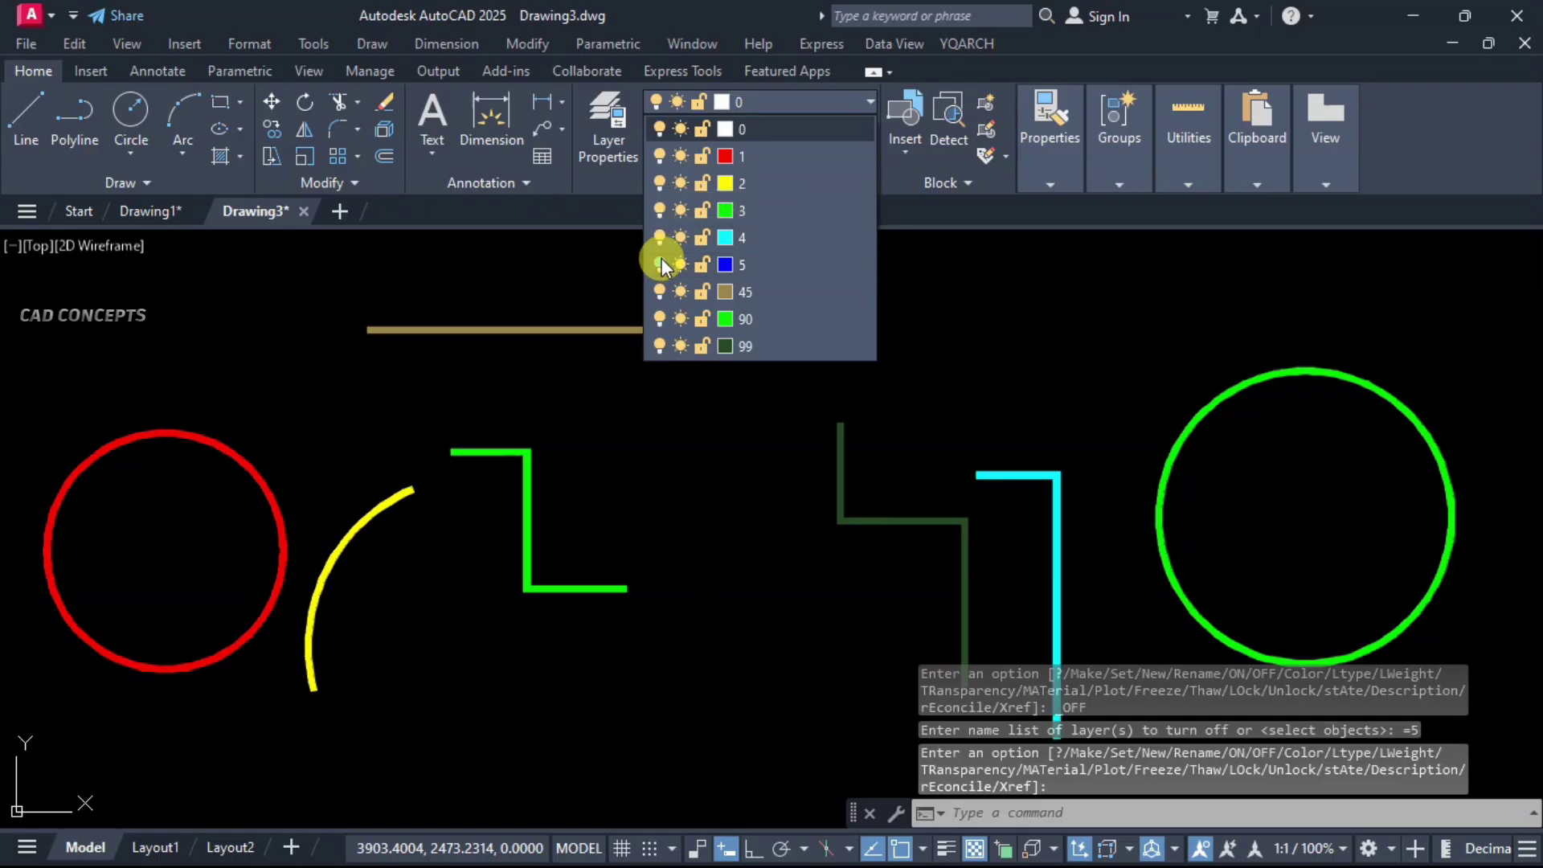
pyautogui.press('Escape')
pyautogui.press('Escape')
pyautogui.press('Escape')
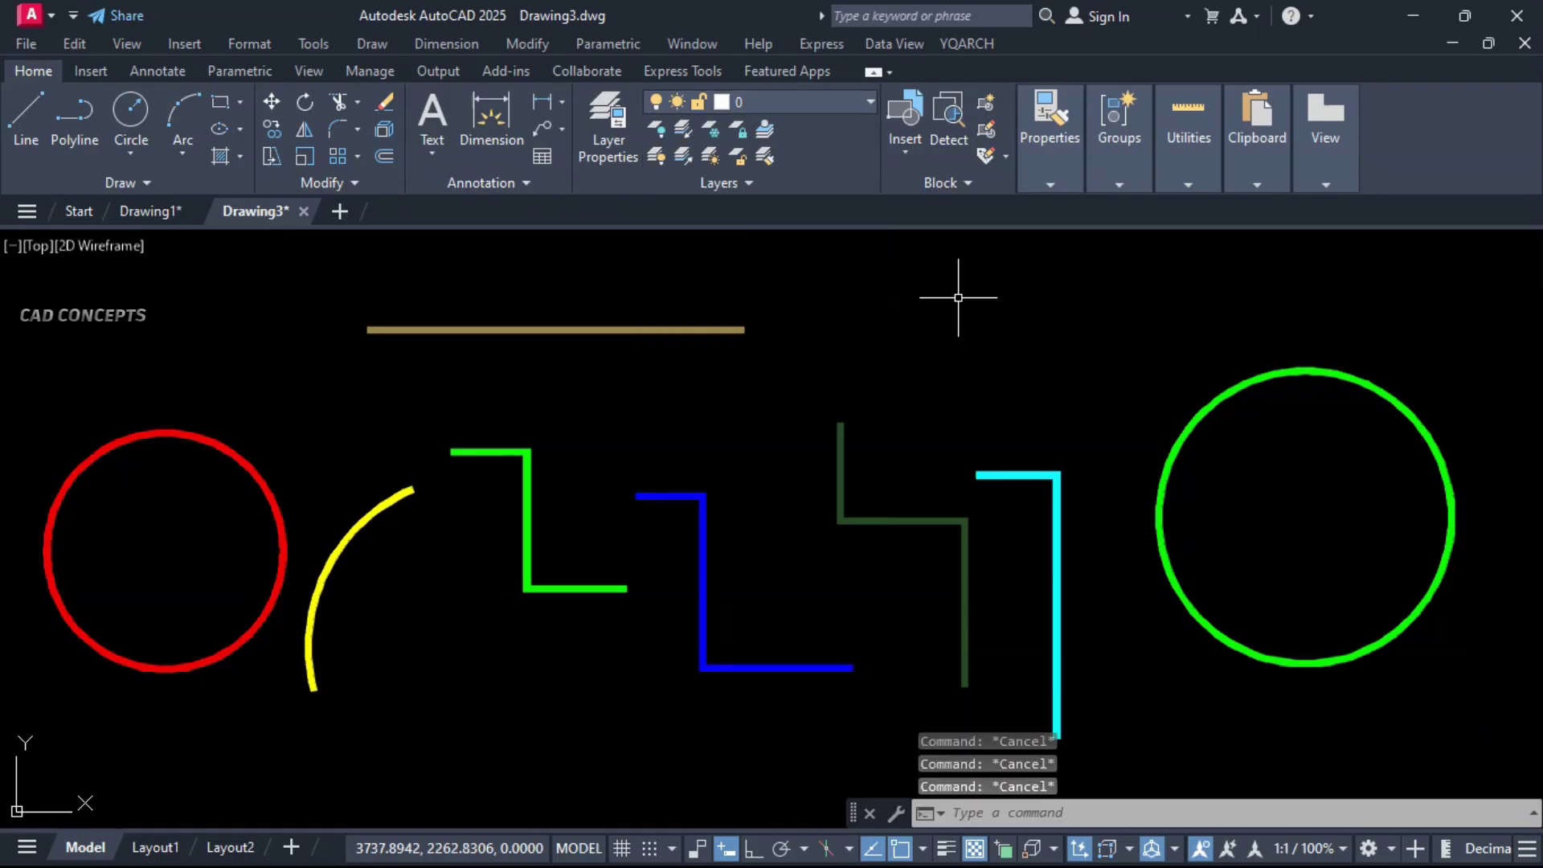
pyautogui.write('2')
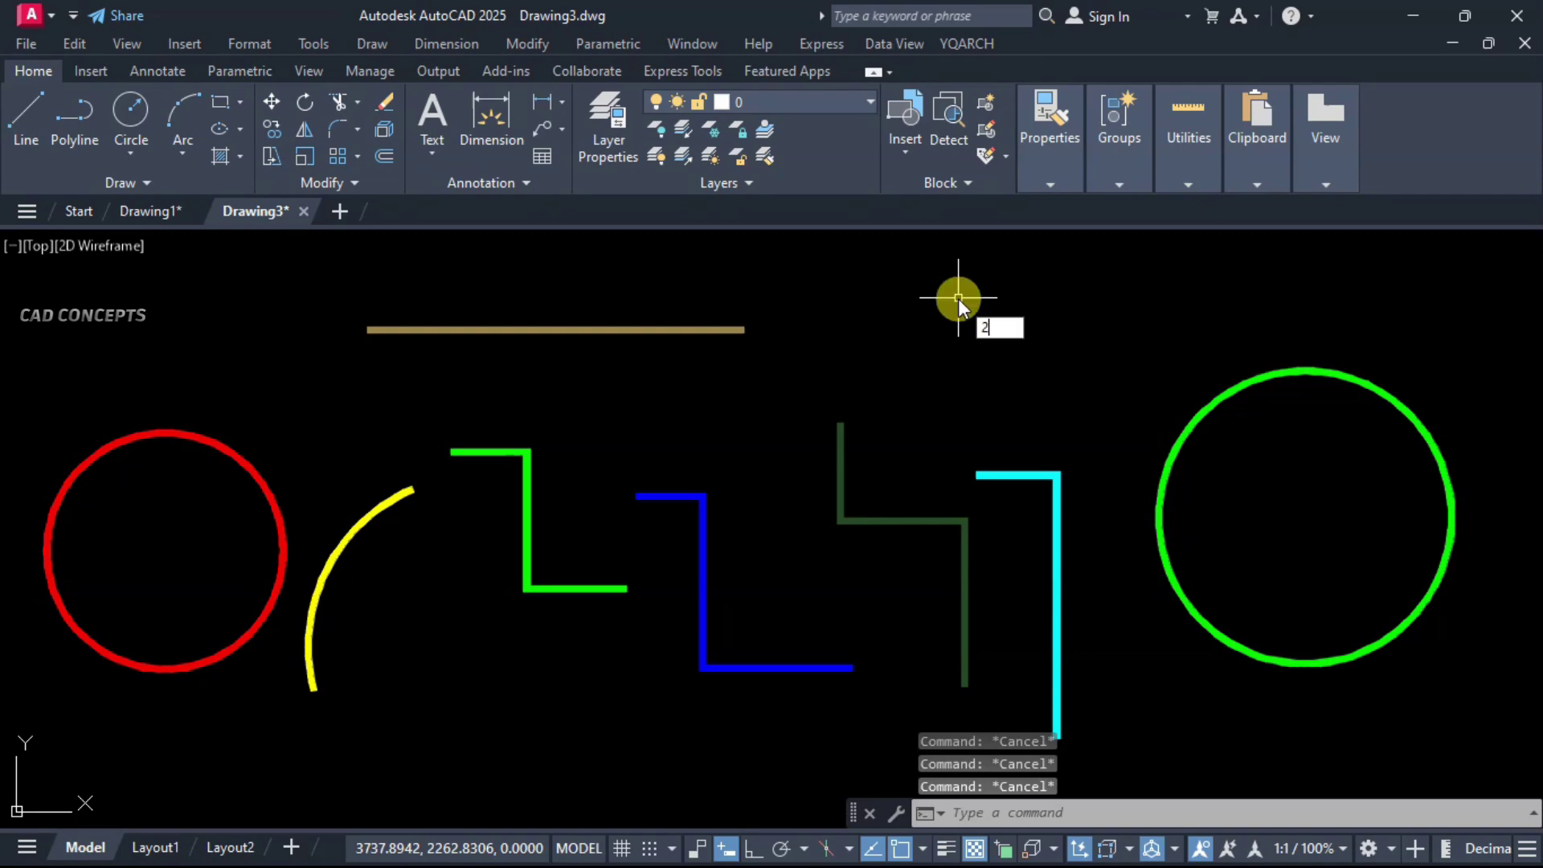
pyautogui.write('20')
# Step: Recolour the top tan line with colour 220
pyautogui.press('Return')
pyautogui.click(723, 328)
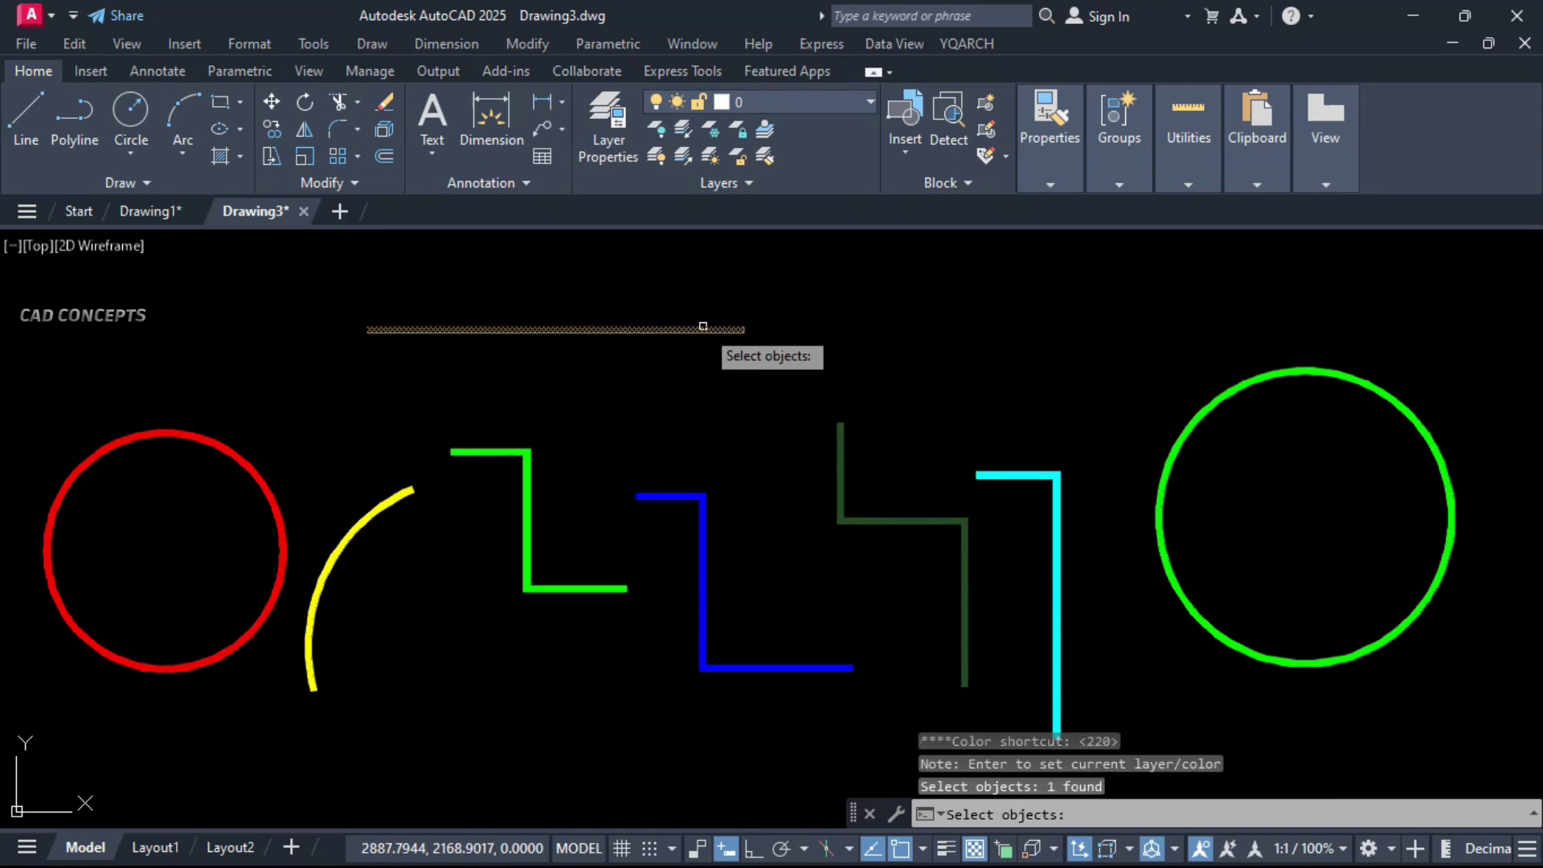
pyautogui.press('Return')
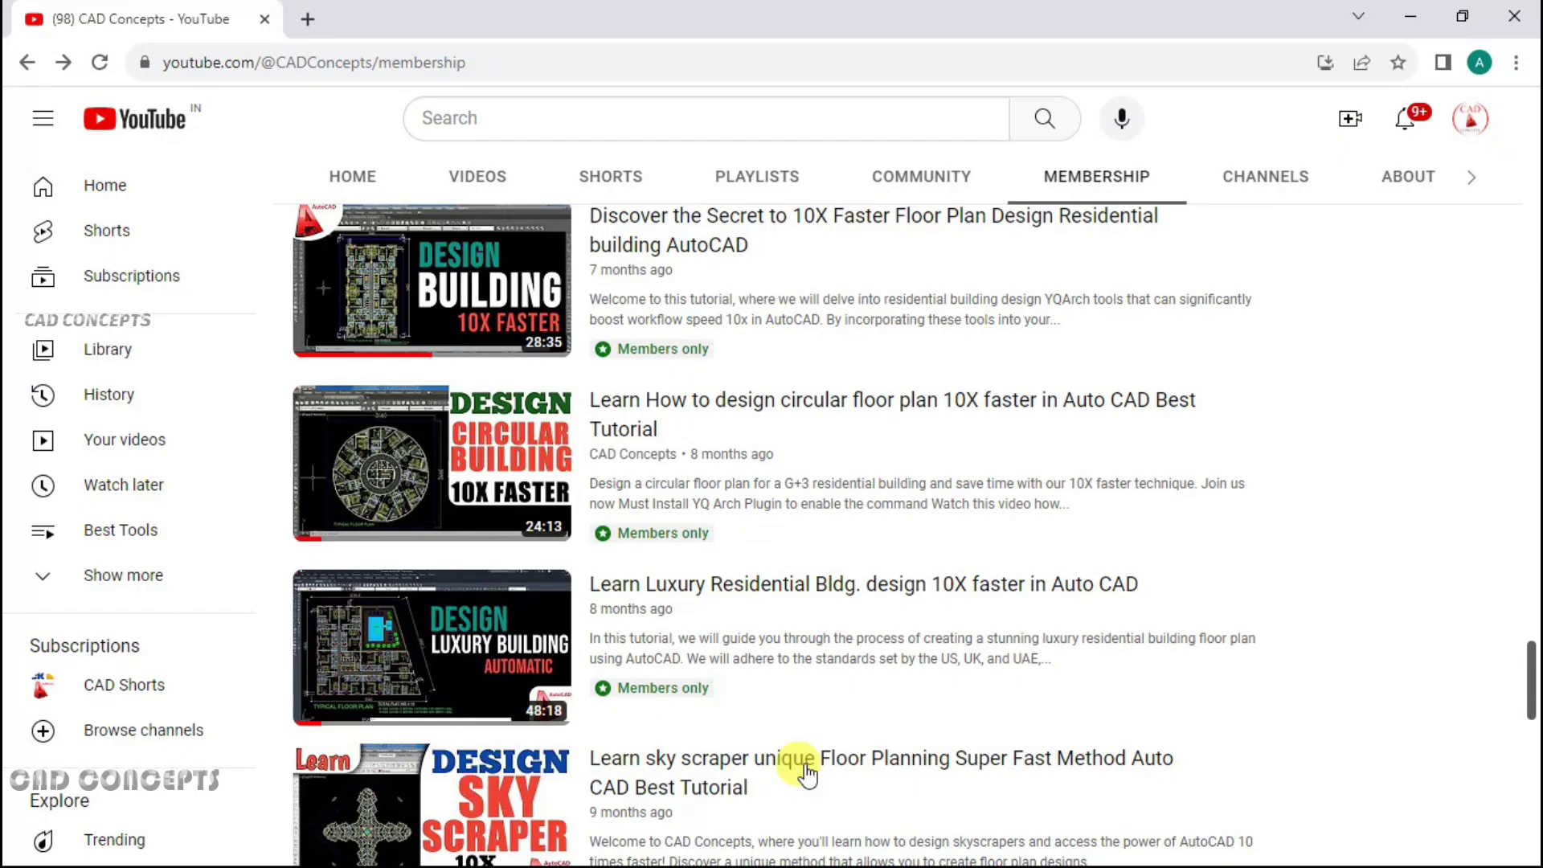
pyautogui.scroll(2, 805, 770)
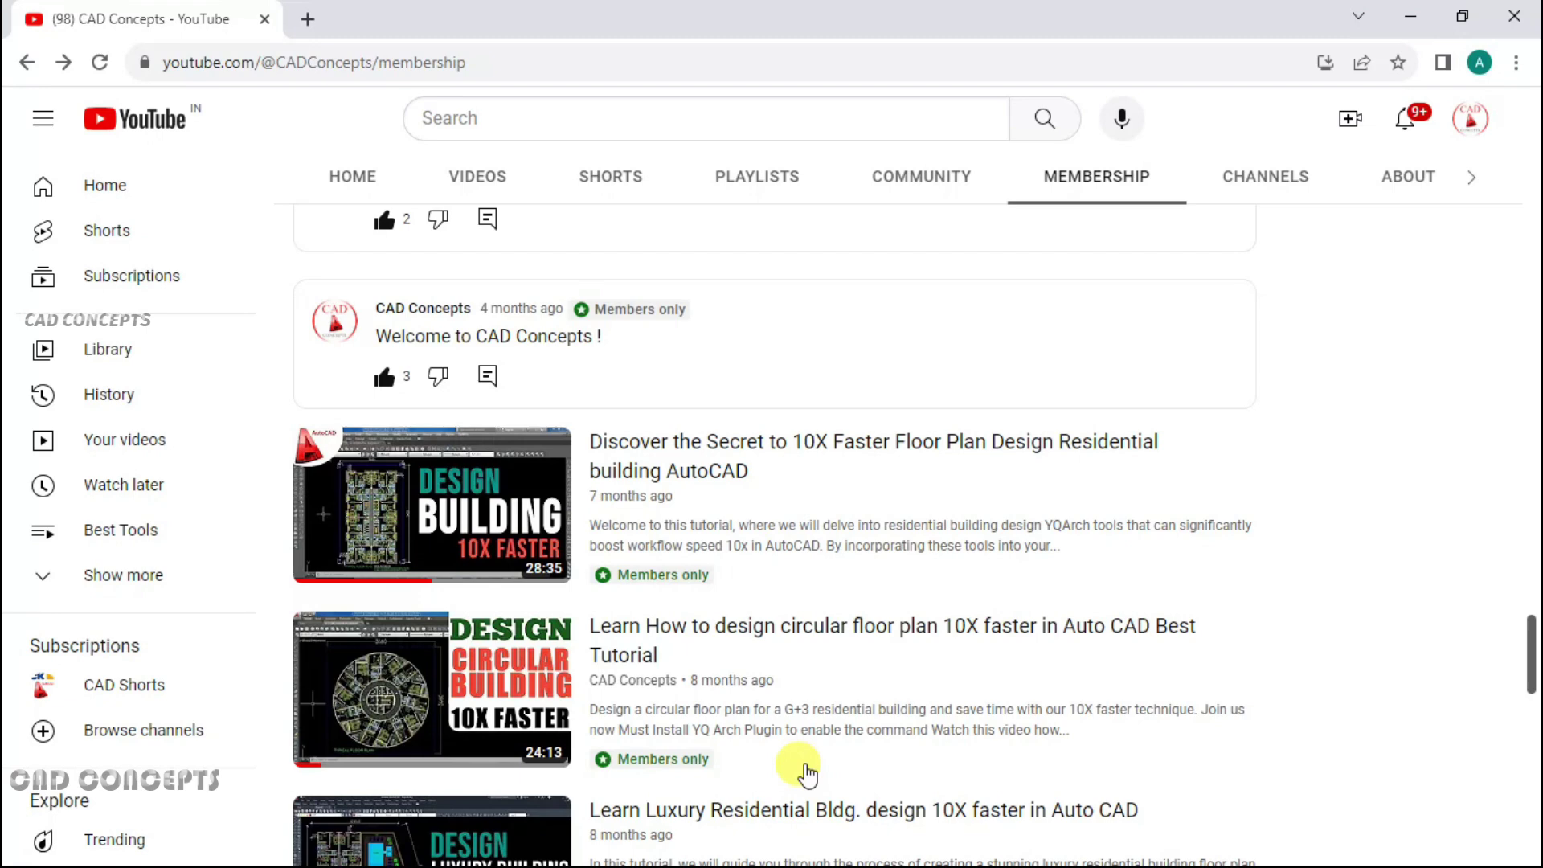
pyautogui.scroll(6, 805, 769)
pyautogui.scroll(1, 805, 770)
pyautogui.scroll(-8, 806, 769)
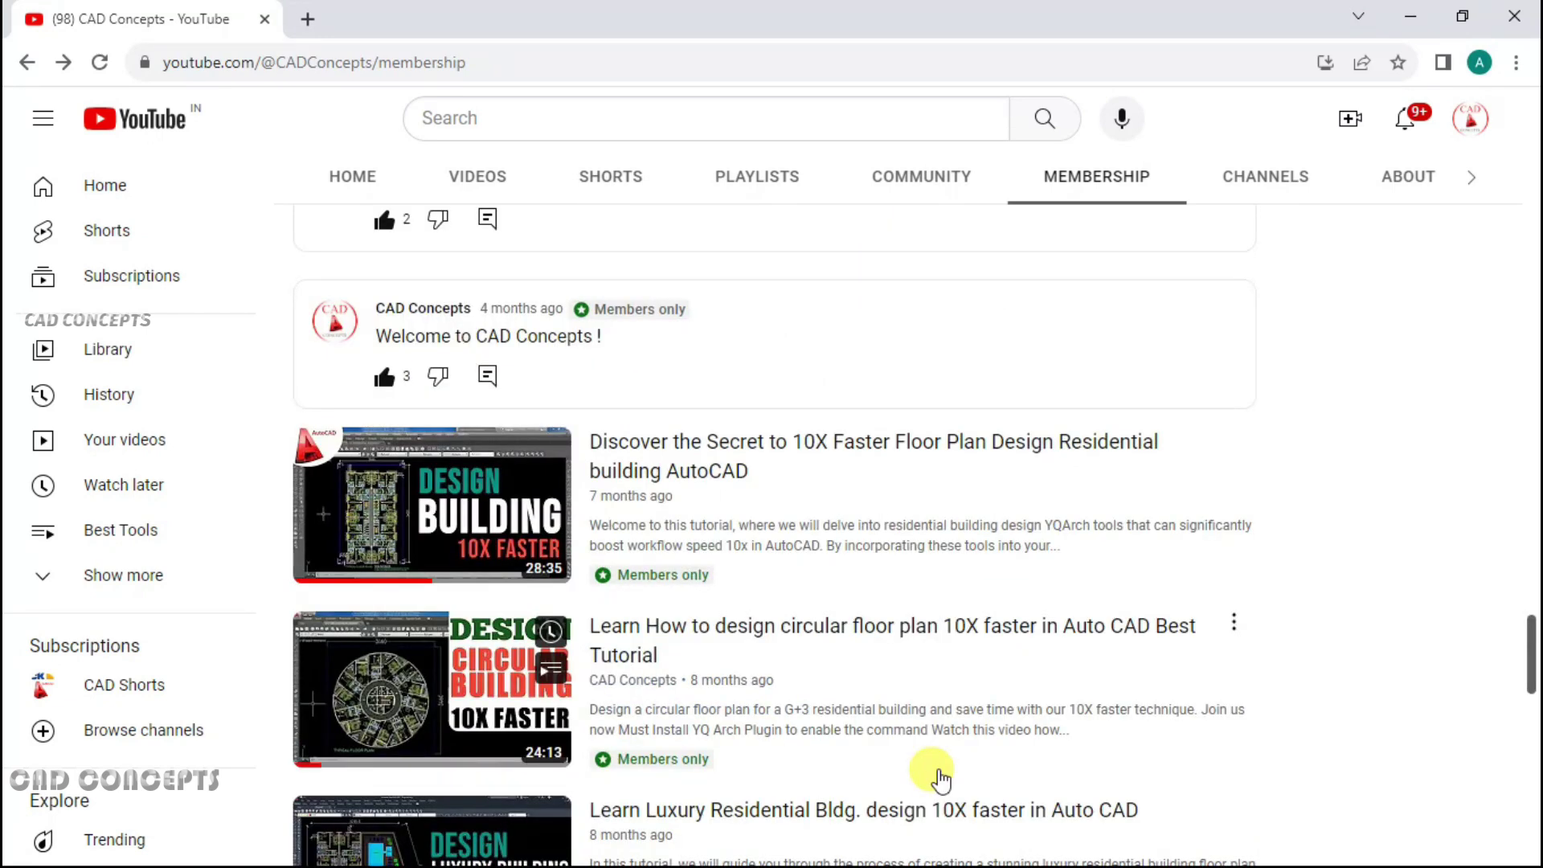
pyautogui.scroll(-4, 940, 778)
pyautogui.scroll(-6, 844, 772)
pyautogui.scroll(-1, 805, 771)
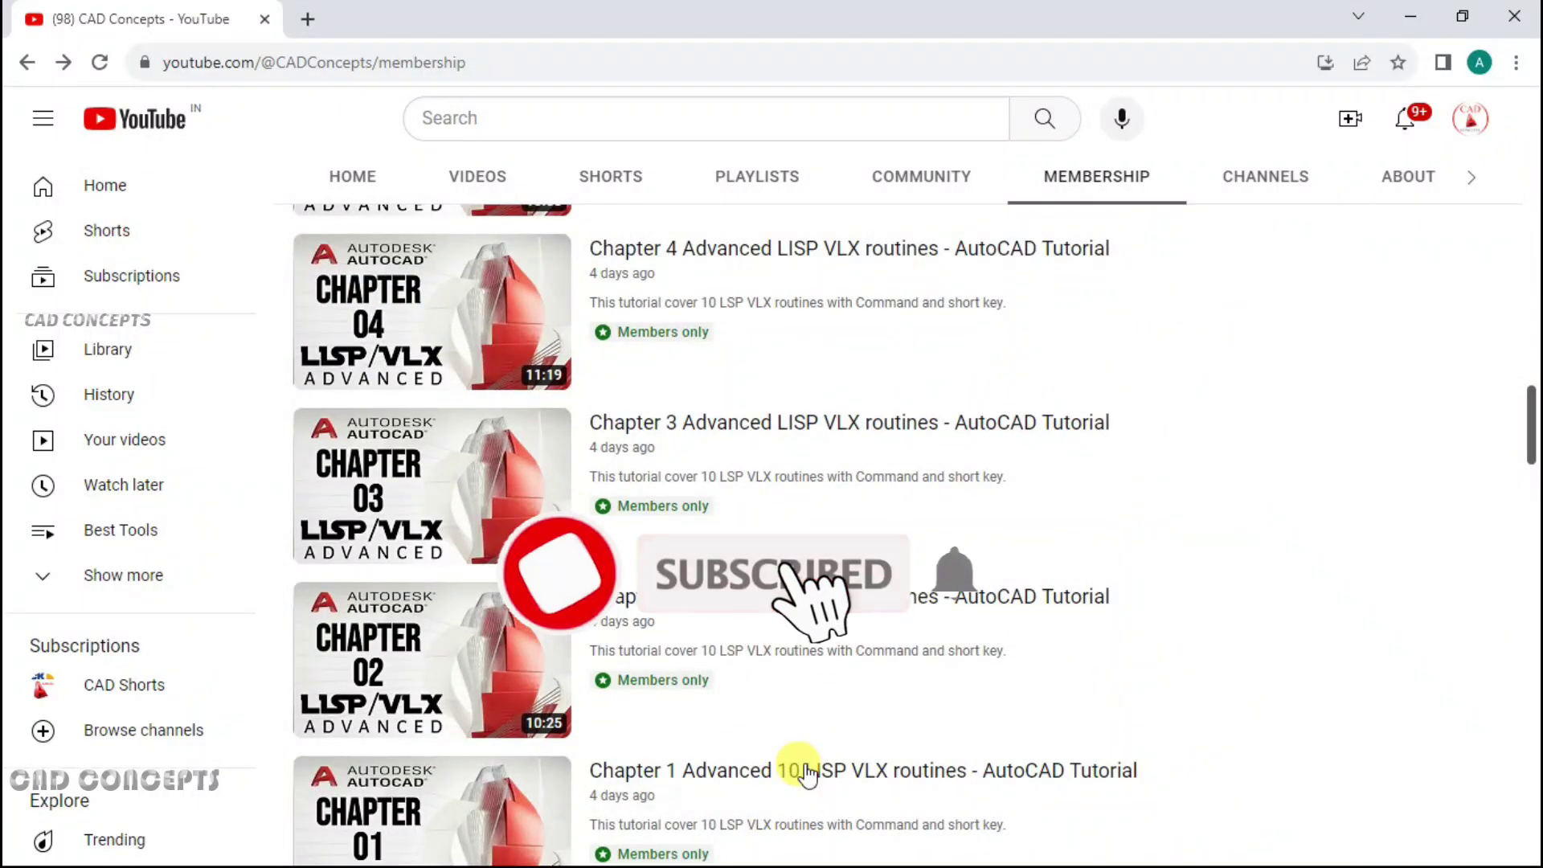
pyautogui.scroll(-10, 805, 772)
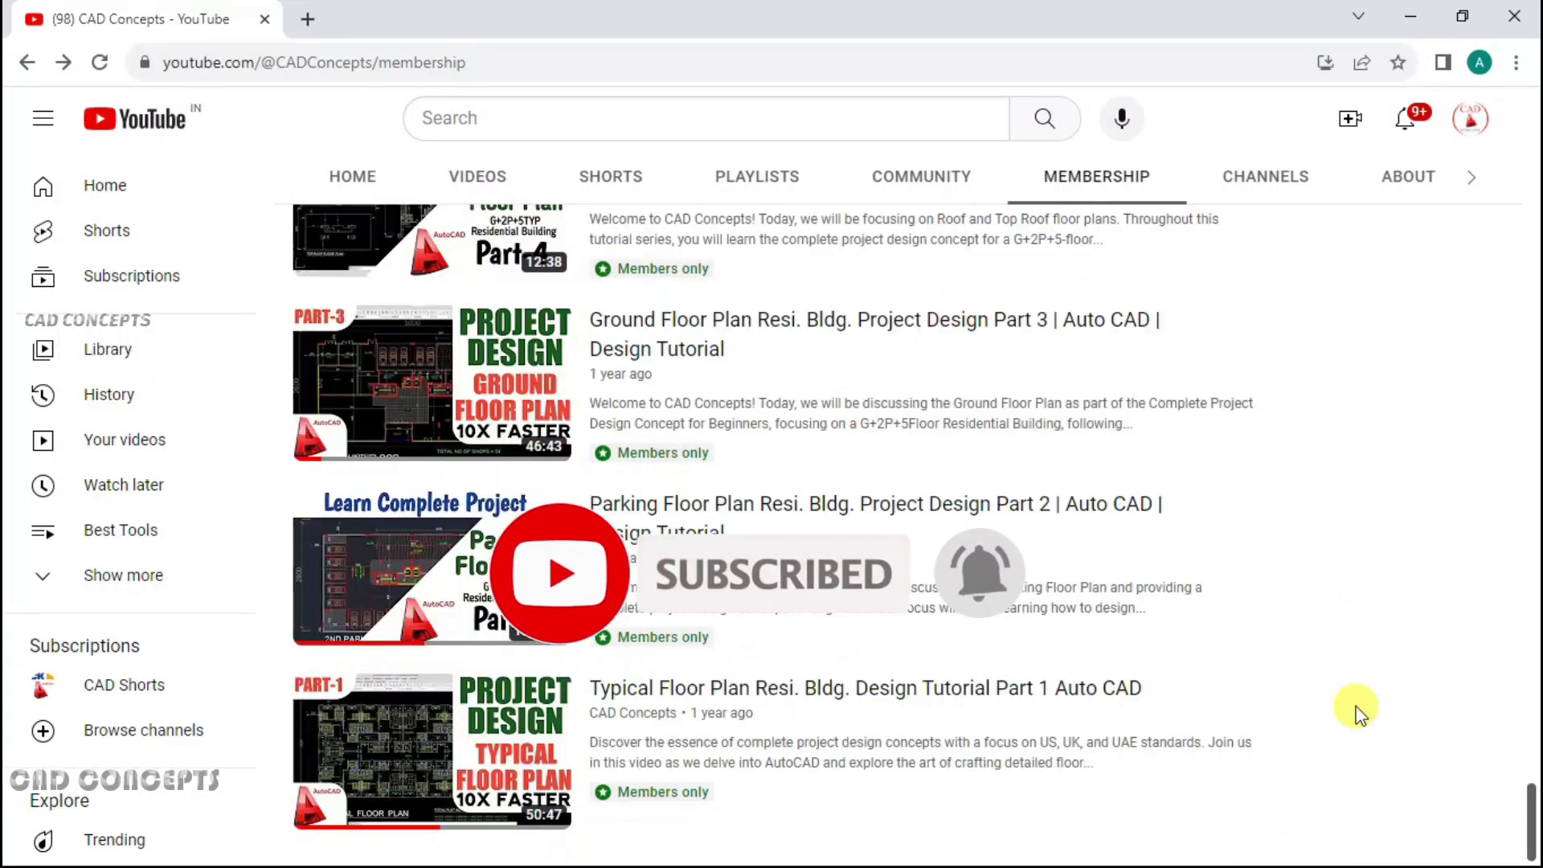
pyautogui.scroll(10, 1359, 711)
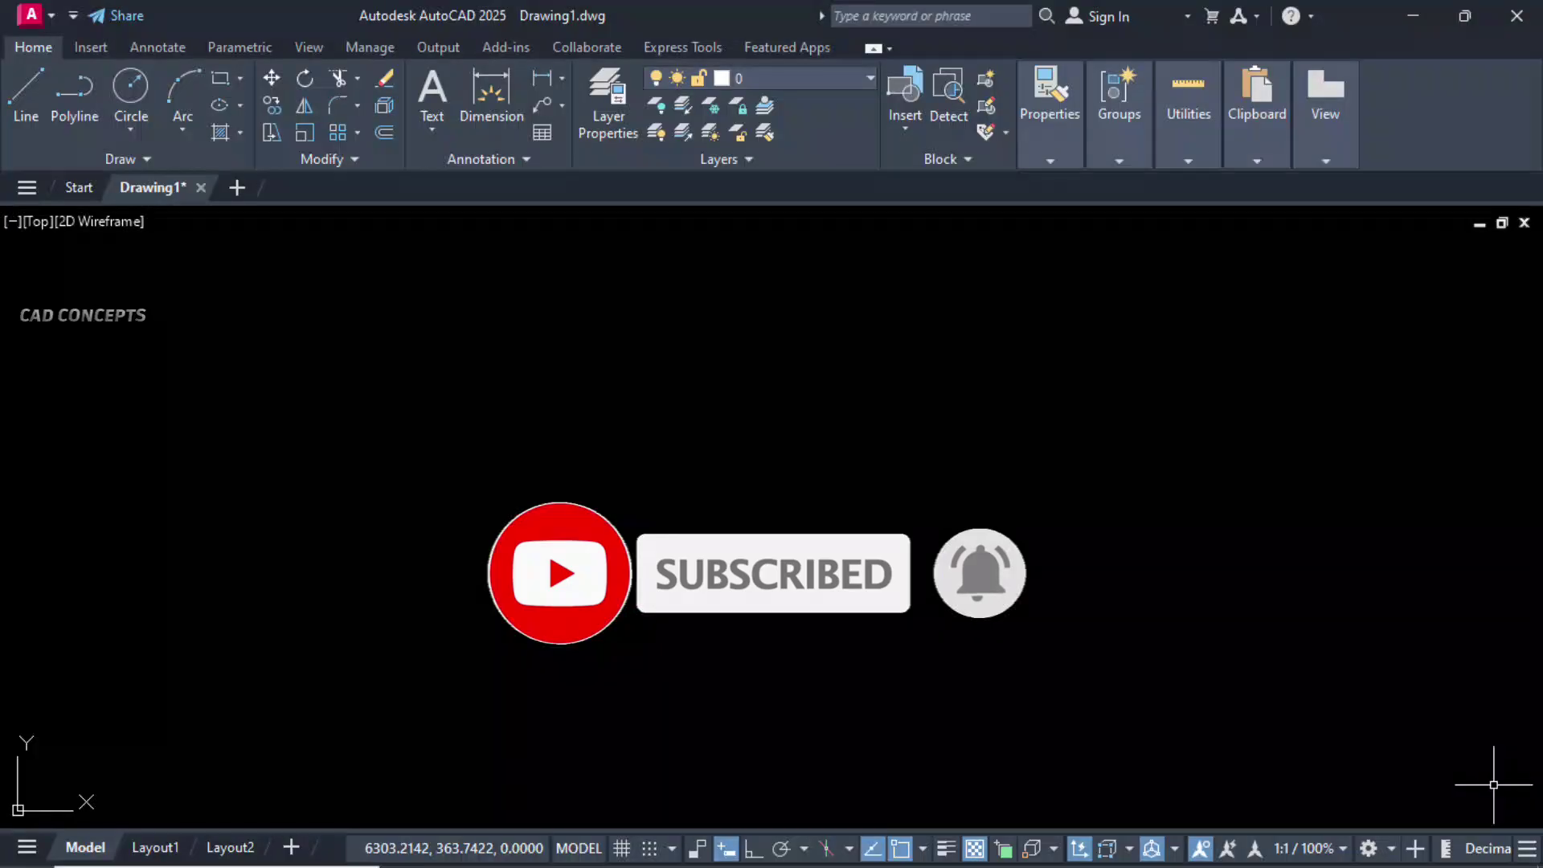